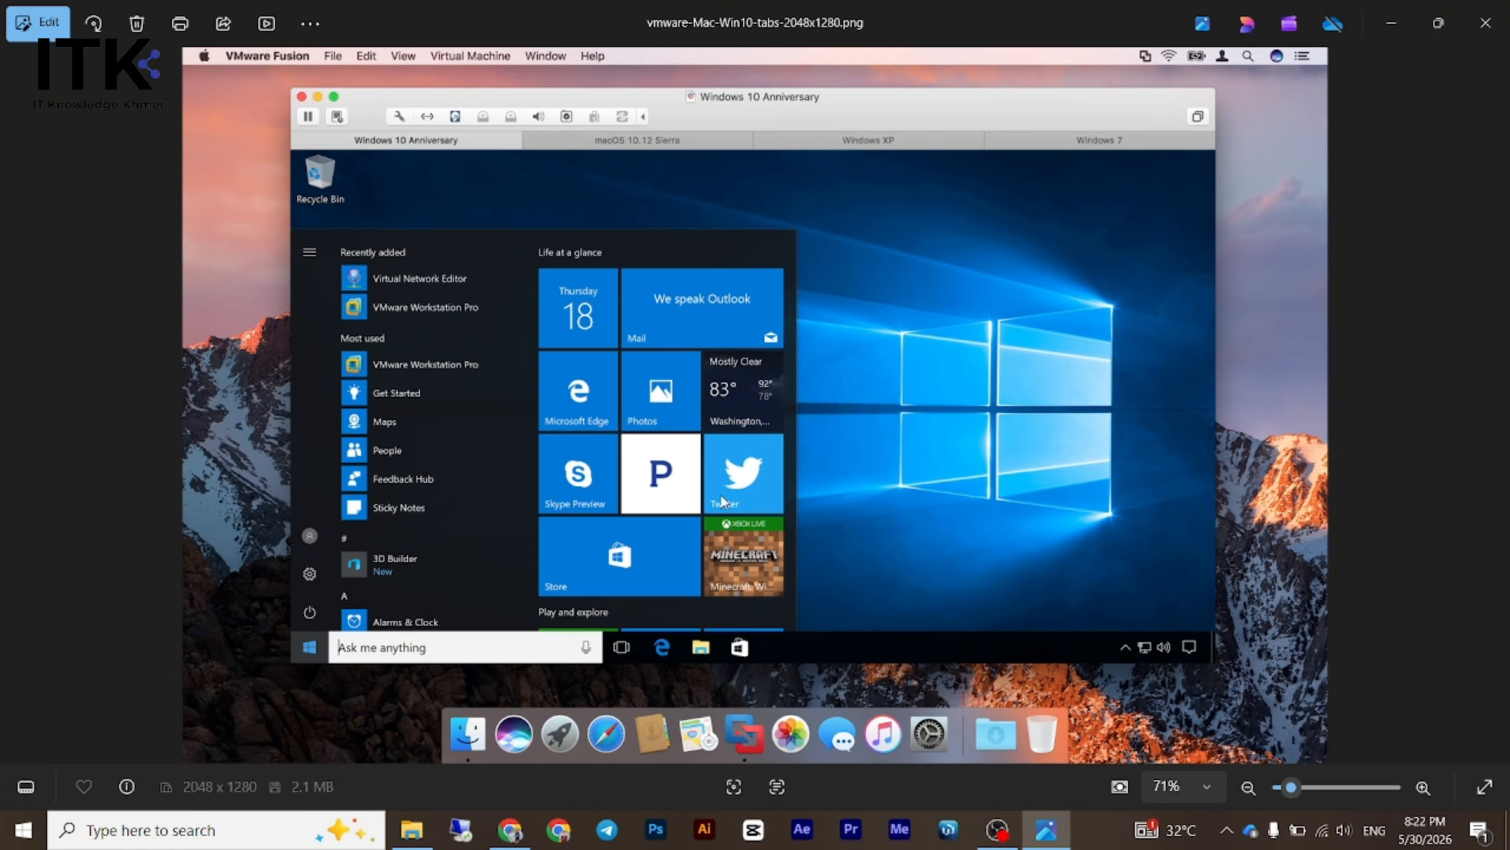
- Open the vmware 7 folder inside vmware 17 on Local Disk (E:) in File Explorer
left_click(411, 830)
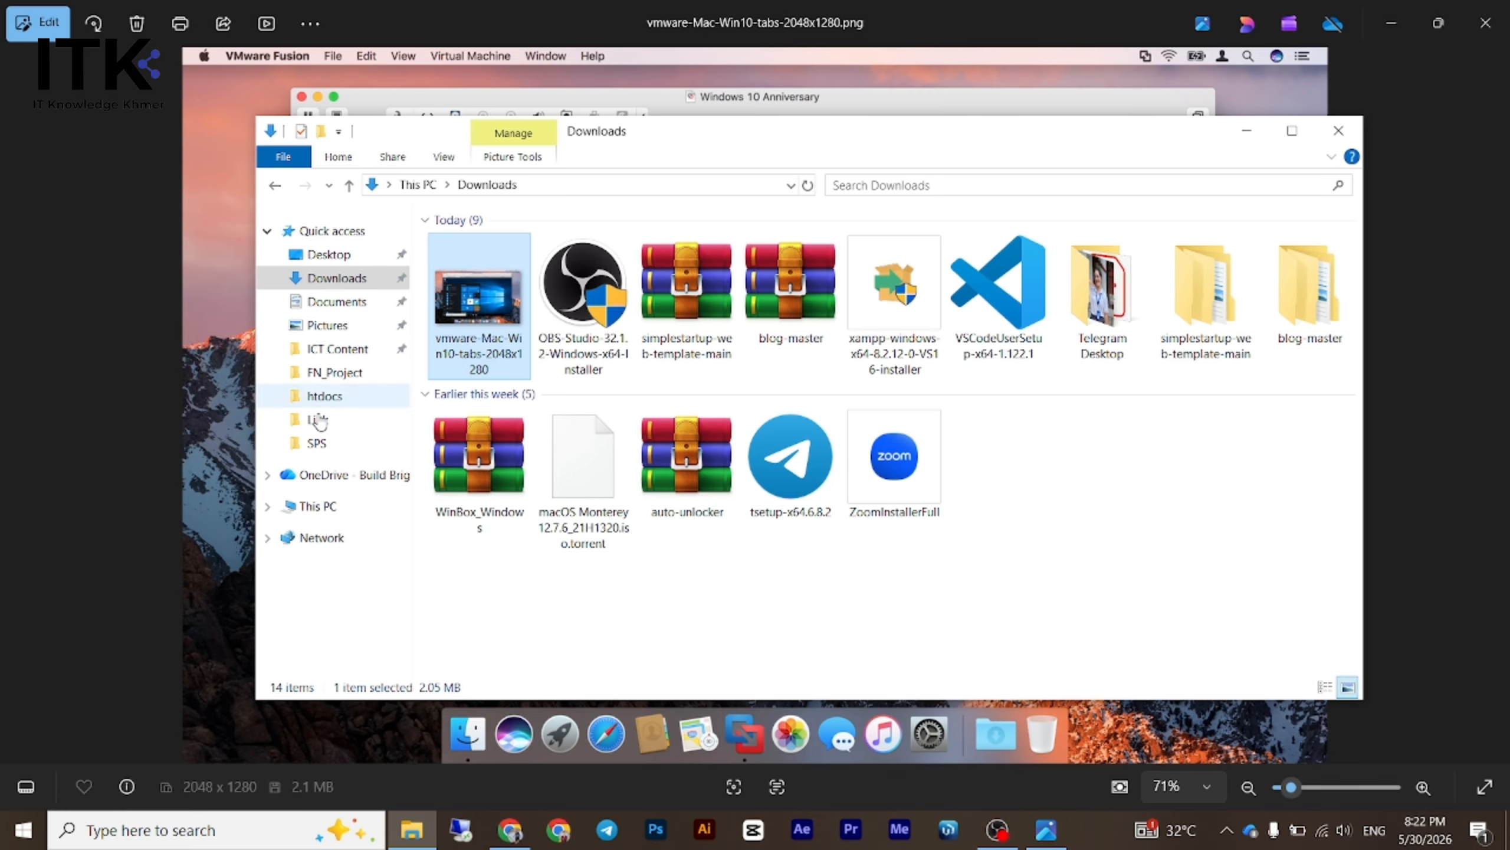
left_click(318, 507)
double_click(749, 461)
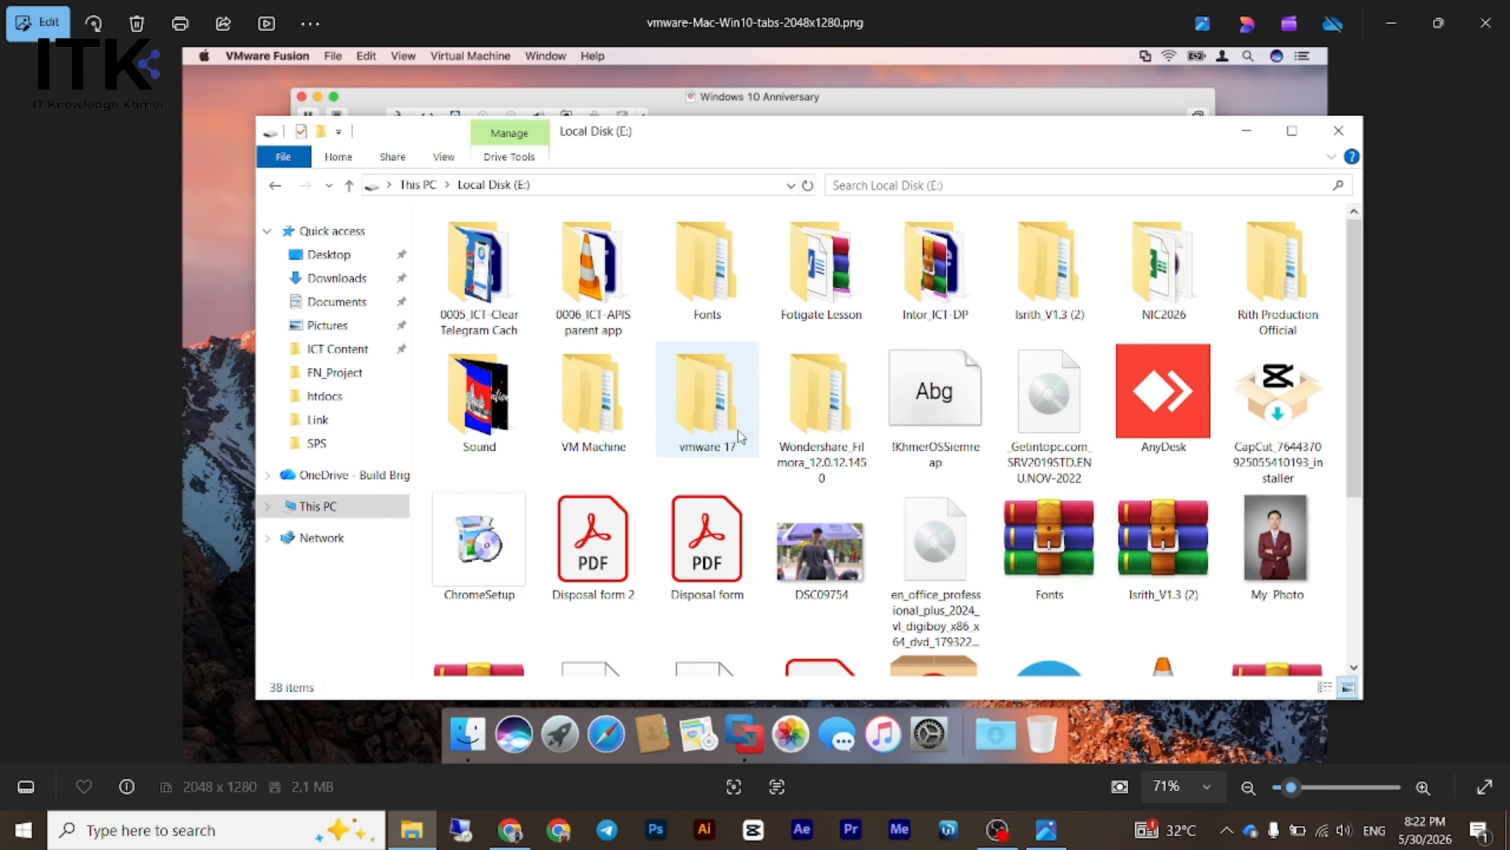
left_click(694, 404)
double_click(694, 404)
double_click(538, 246)
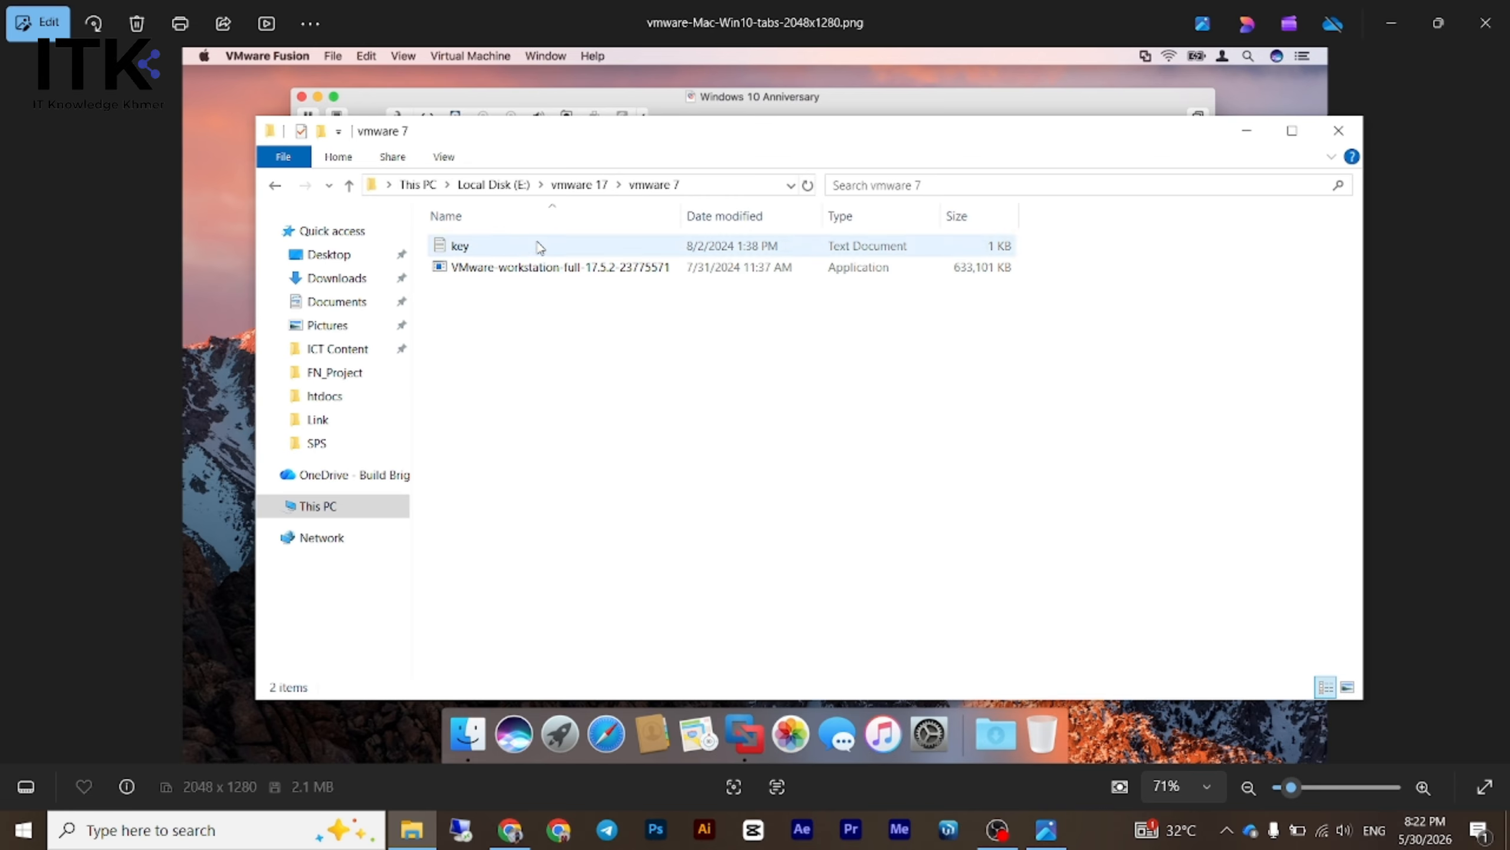
- Run the VMware-workstation-full-17.5.2-23775571 installer as administrator
left_click(485, 269)
right_click(485, 269)
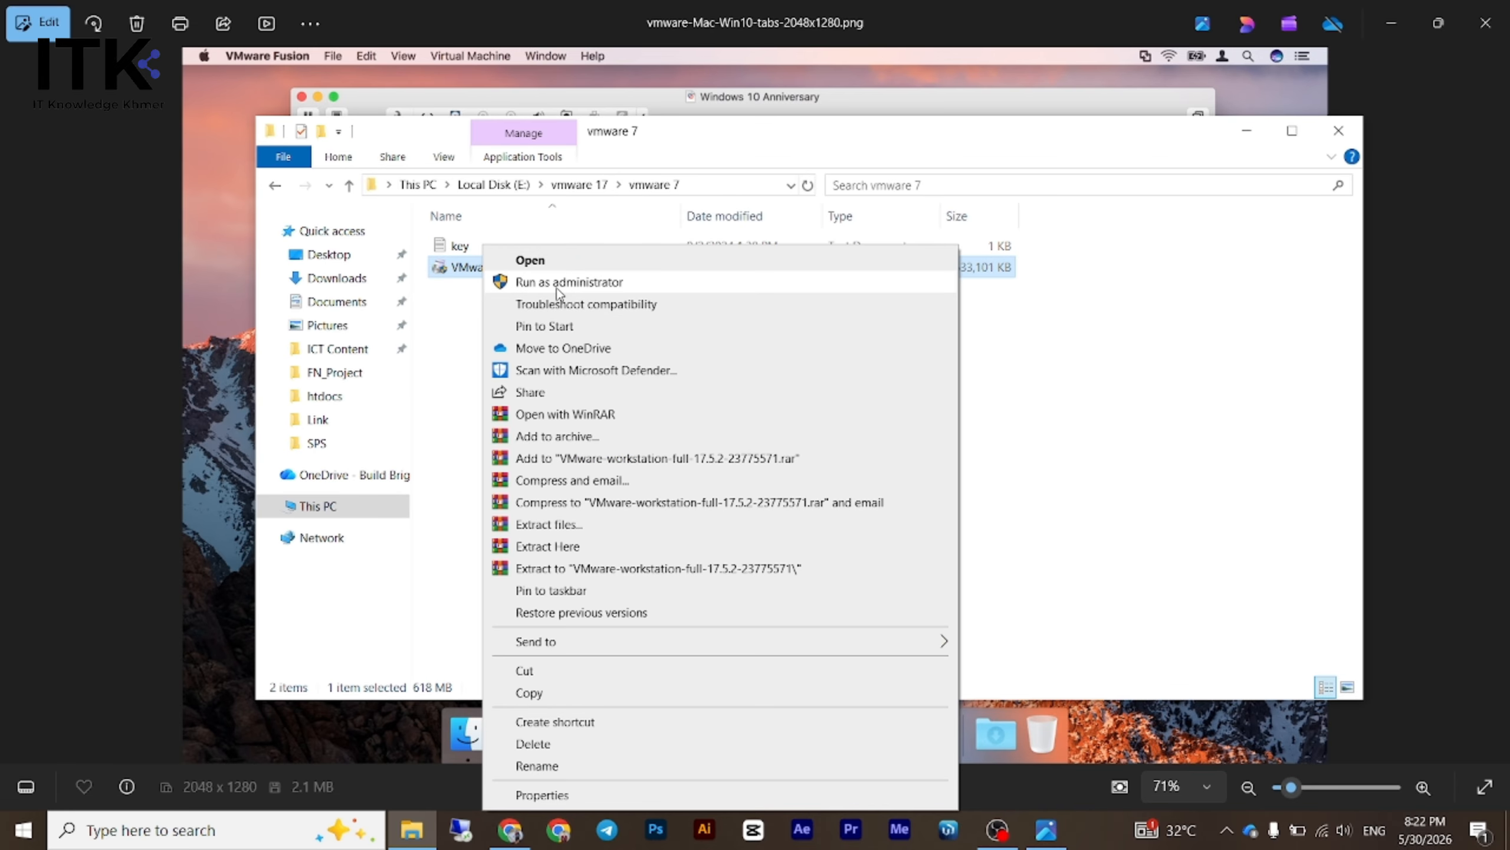
left_click(557, 283)
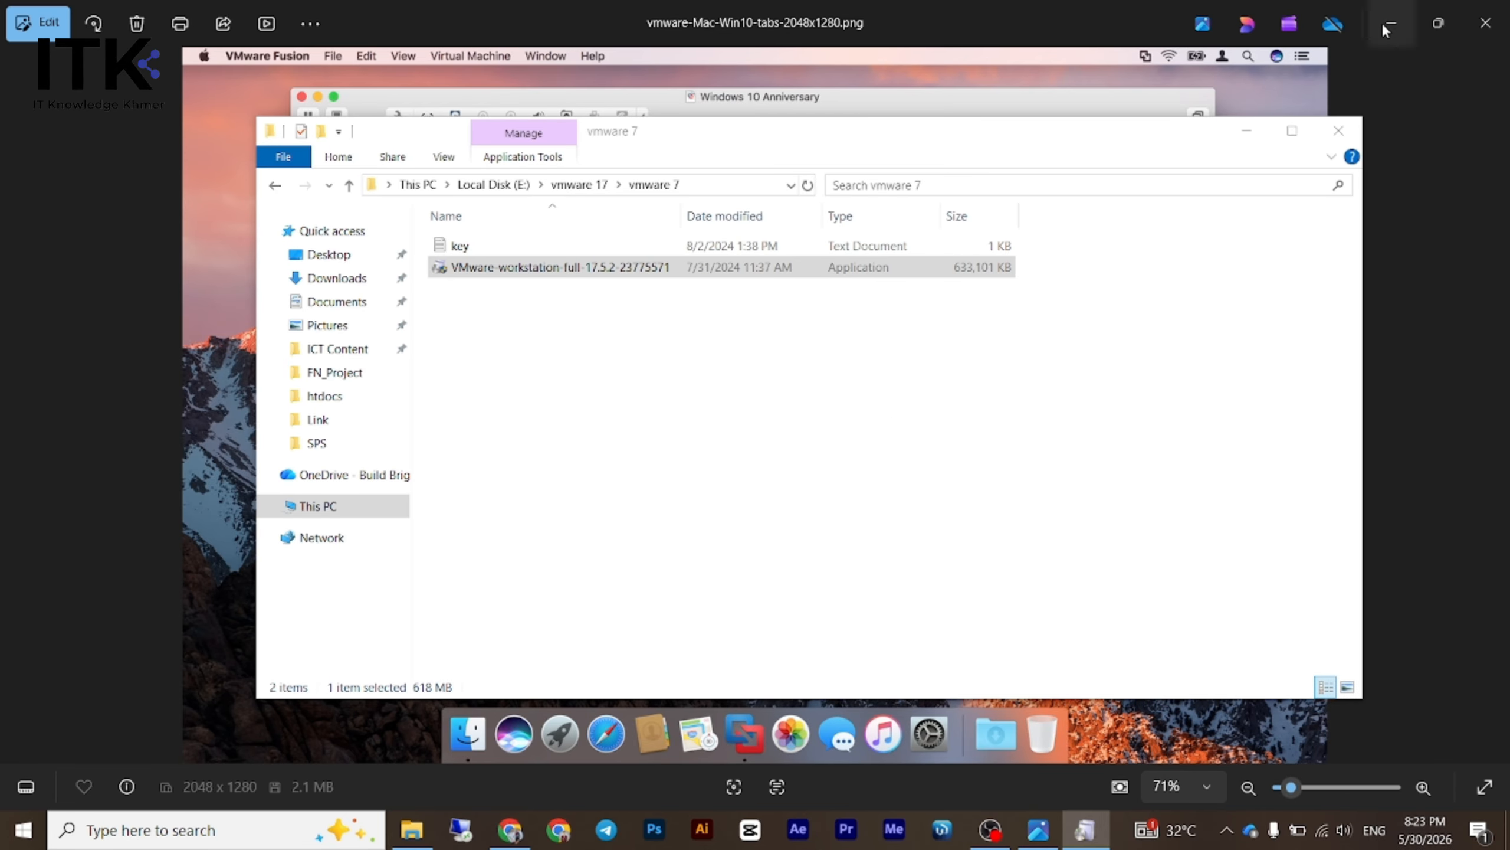
- Close the image viewer and minimize the File Explorer window to clear the desktop
left_click(1486, 23)
left_click(1247, 131)
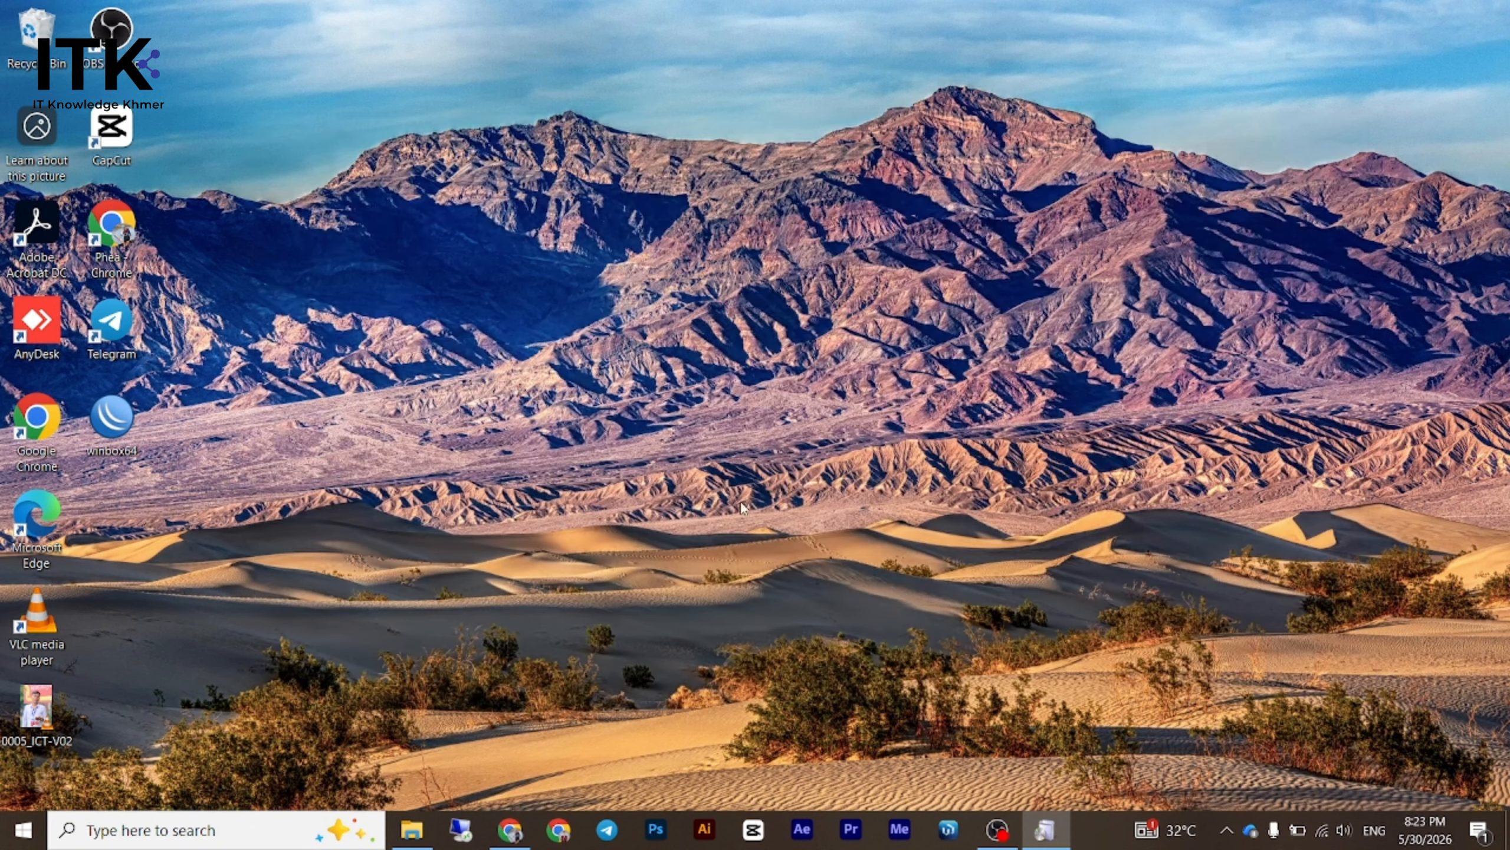
right_click(1028, 637)
left_click(1065, 485)
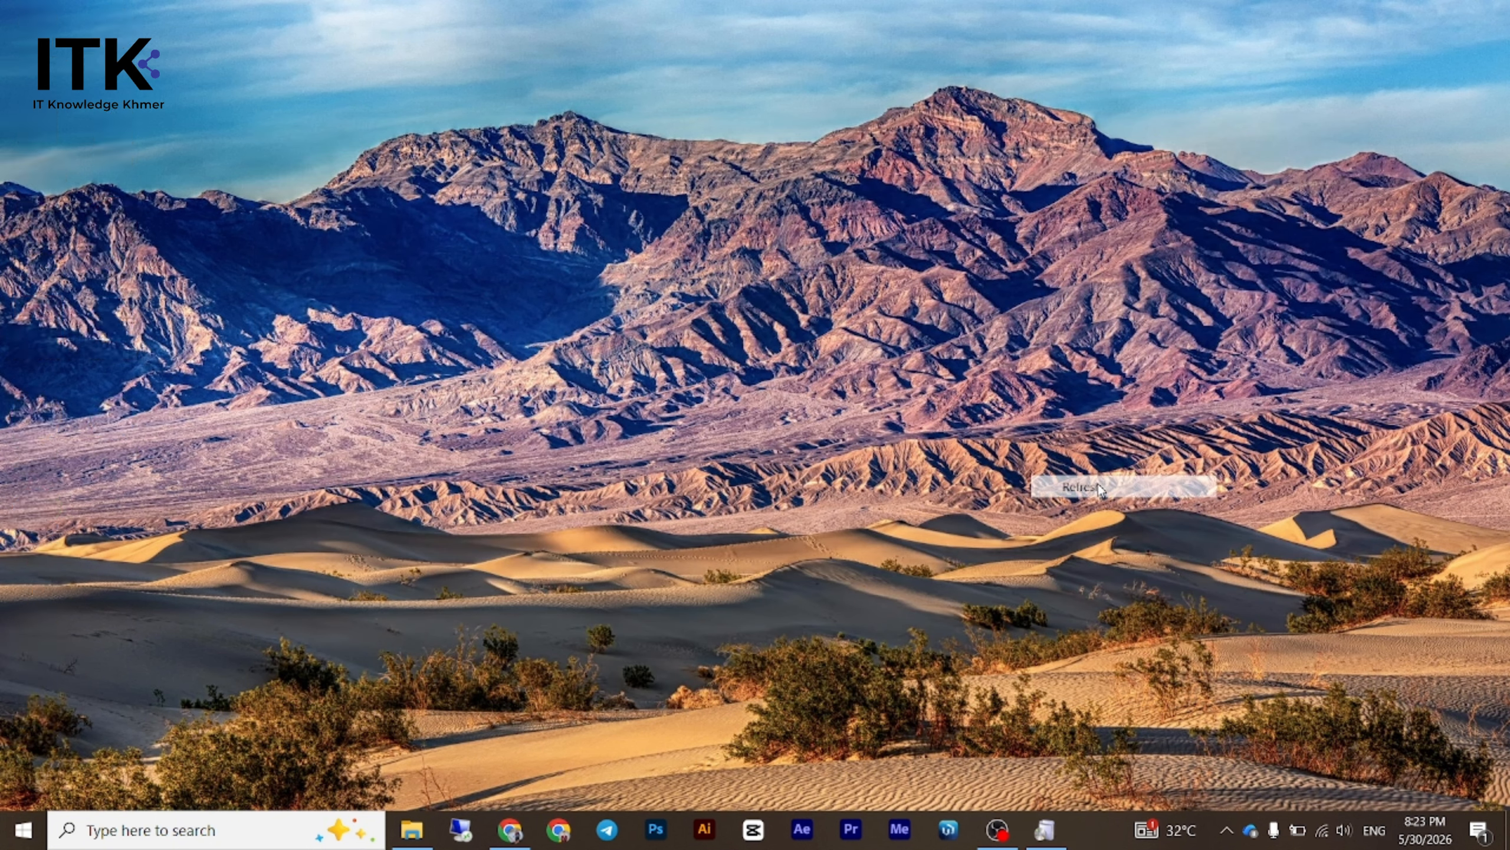
right_click(870, 422)
left_click(929, 483)
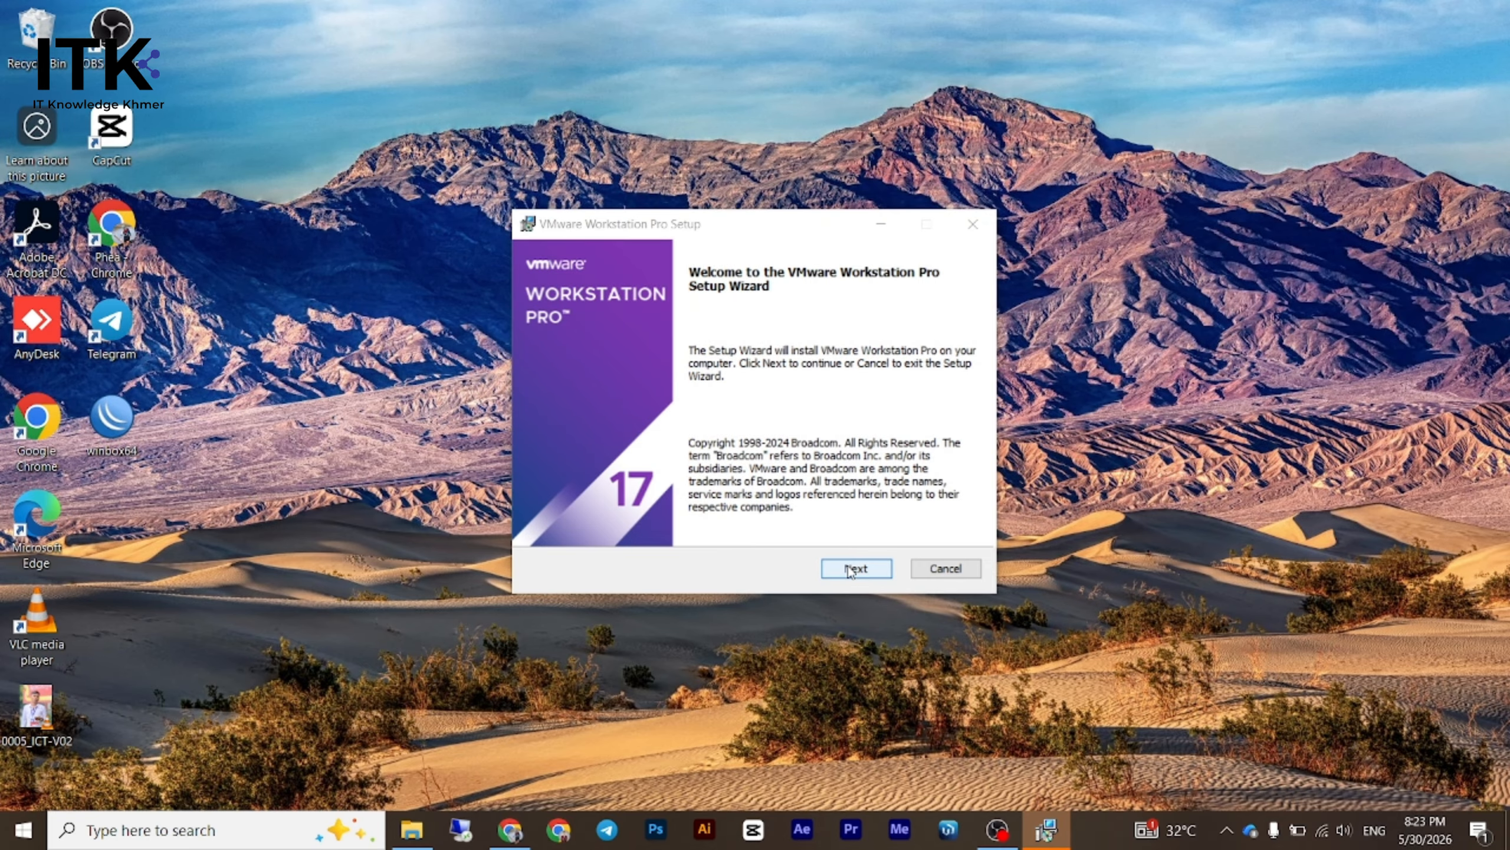
- Start the VMware Workstation Pro setup and accept the terms of the End-User License Agreement
left_click(850, 570)
left_click(603, 527)
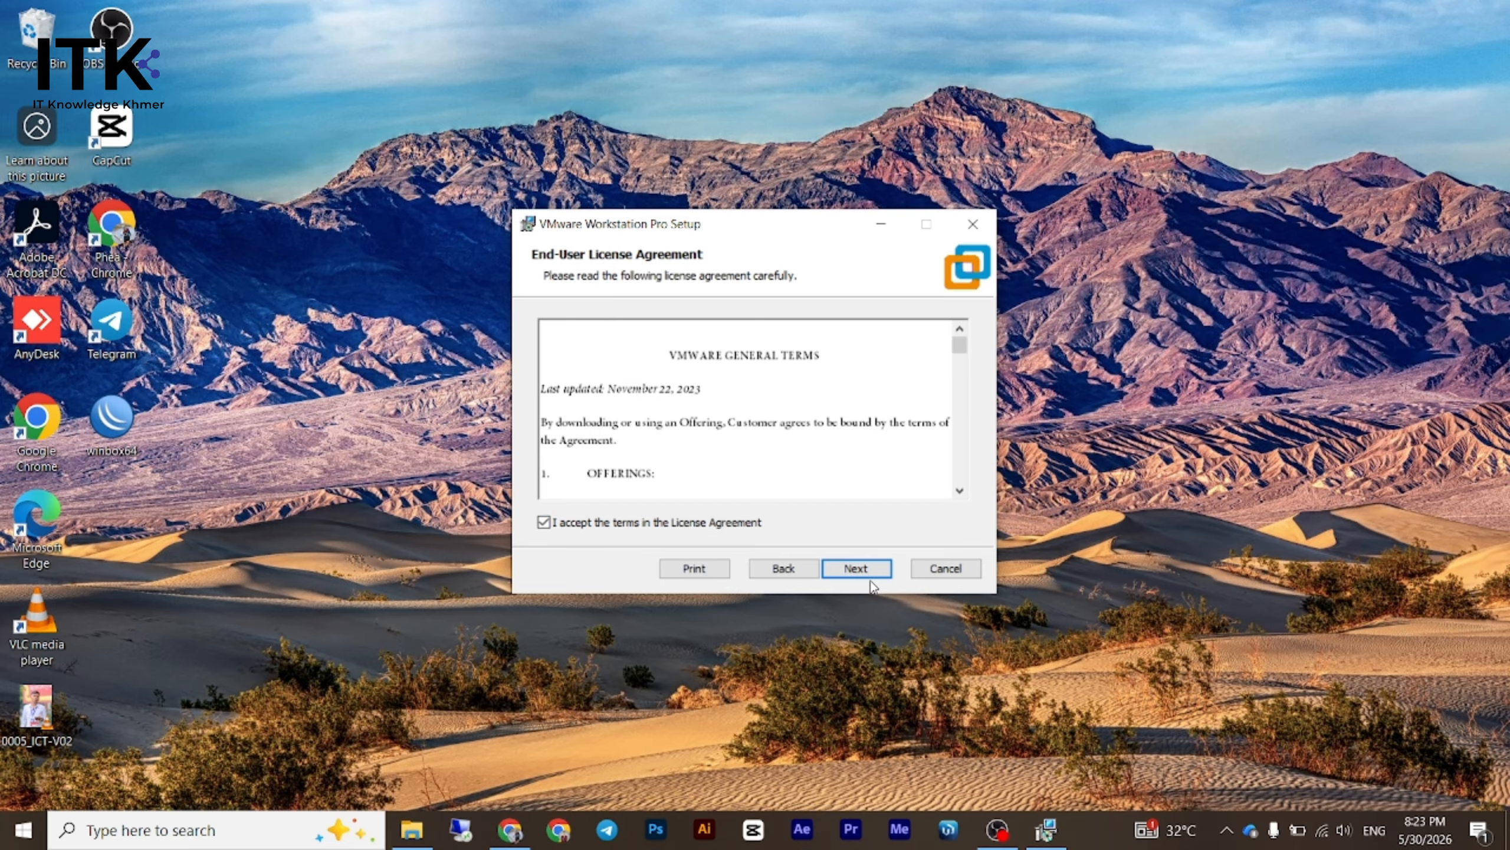
left_click(856, 568)
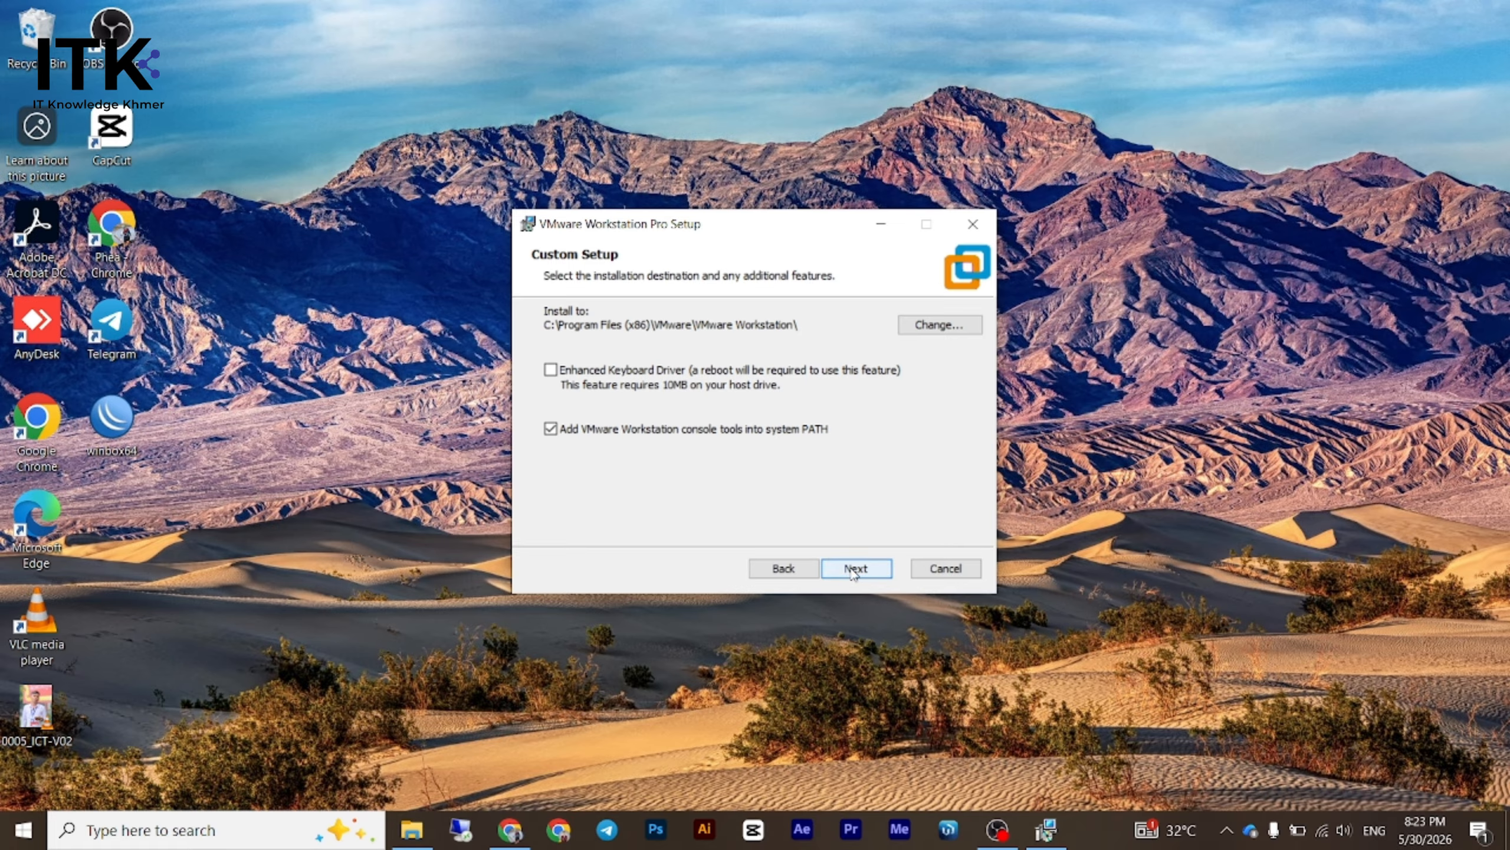
- Install VMware Workstation Pro with the default destination, features and Desktop and Start Menu shortcuts, and finish the setup wizard
left_click_drag(594, 232, 528, 209)
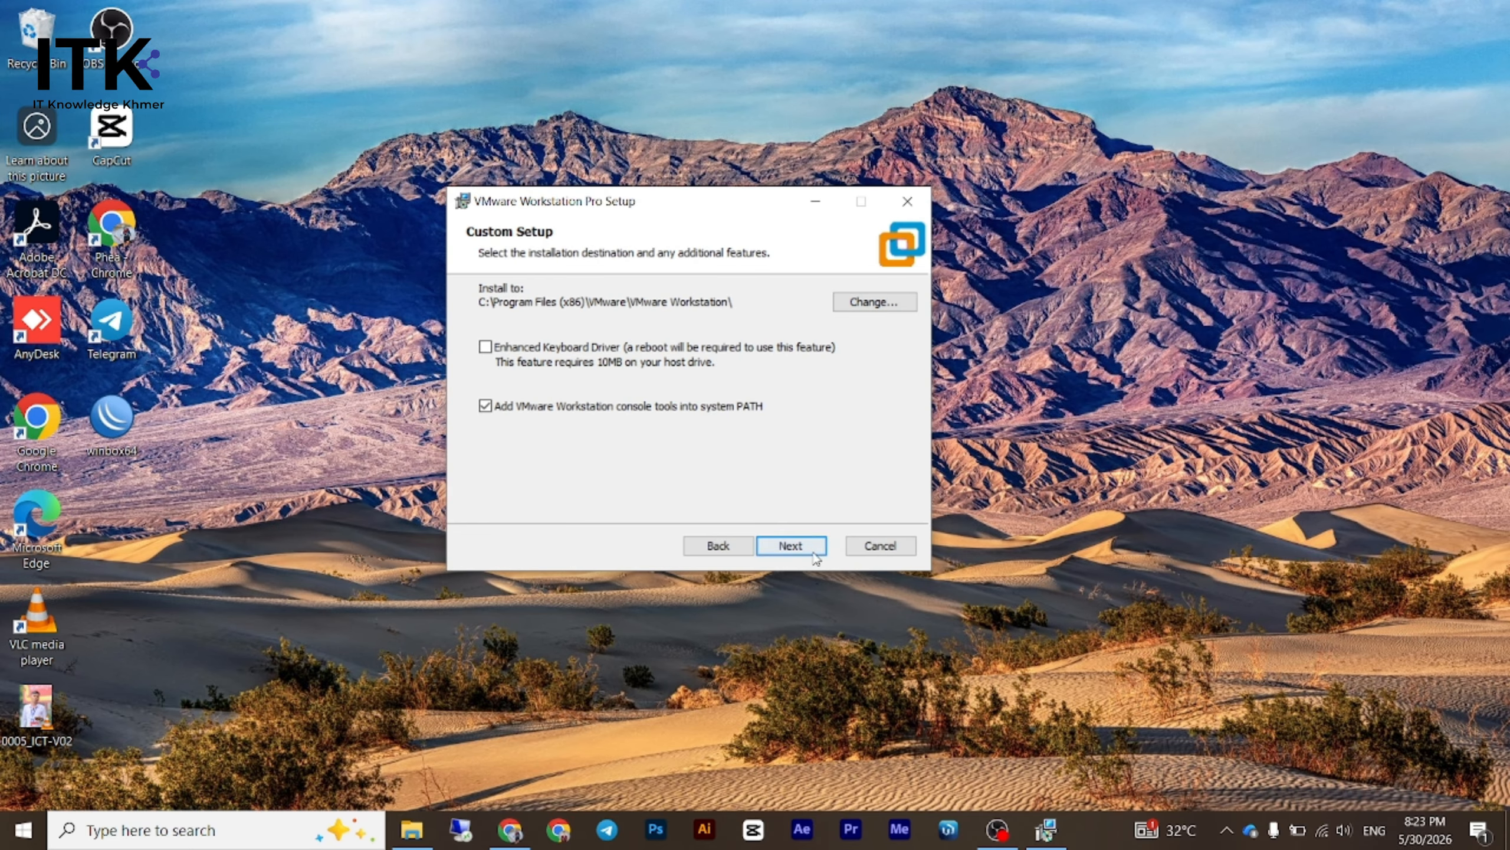
left_click(790, 546)
left_click(770, 548)
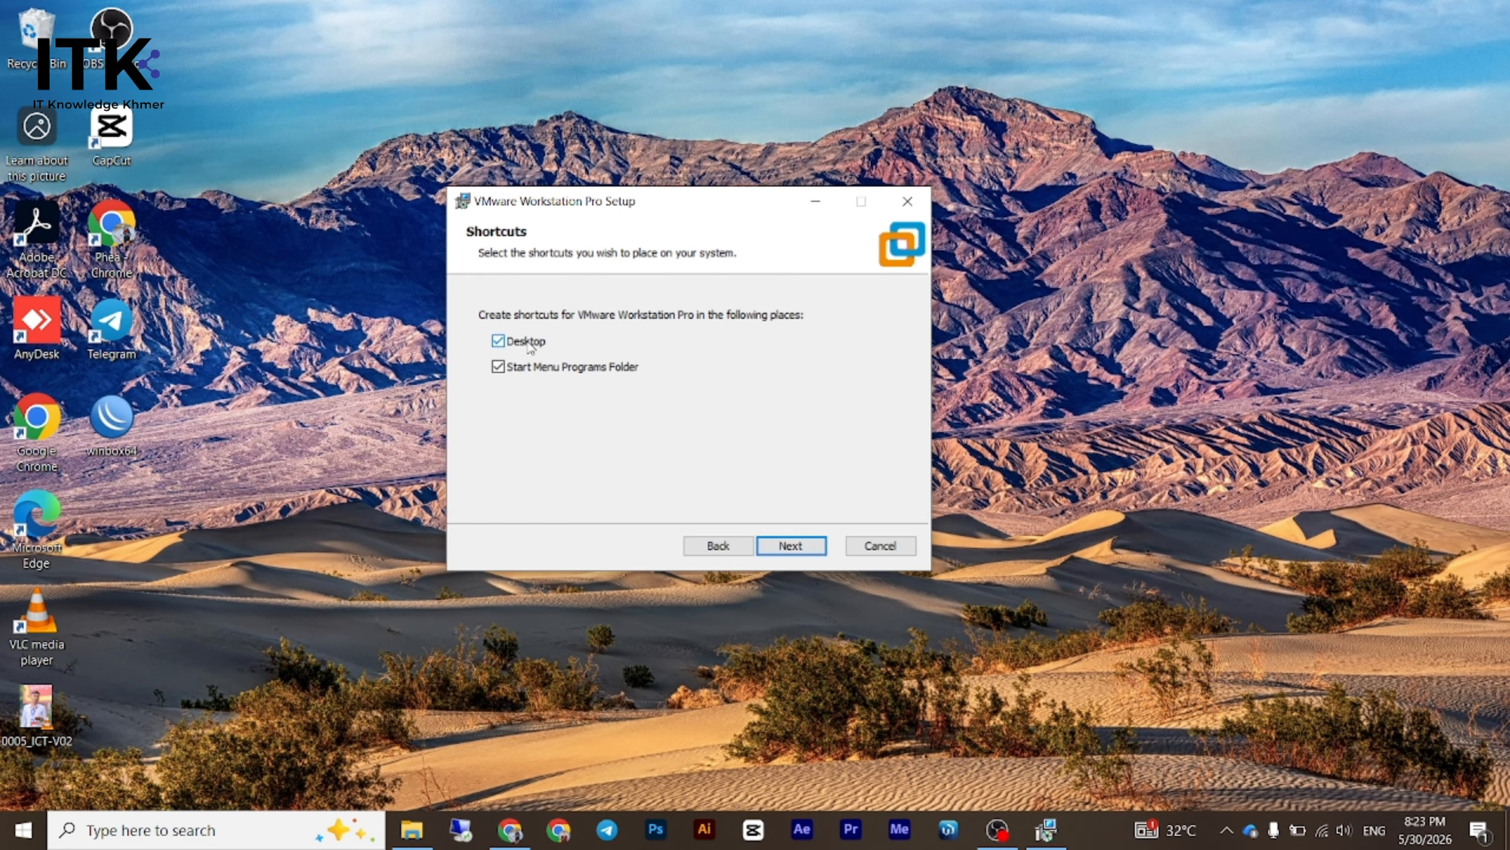
left_click(791, 546)
left_click(788, 546)
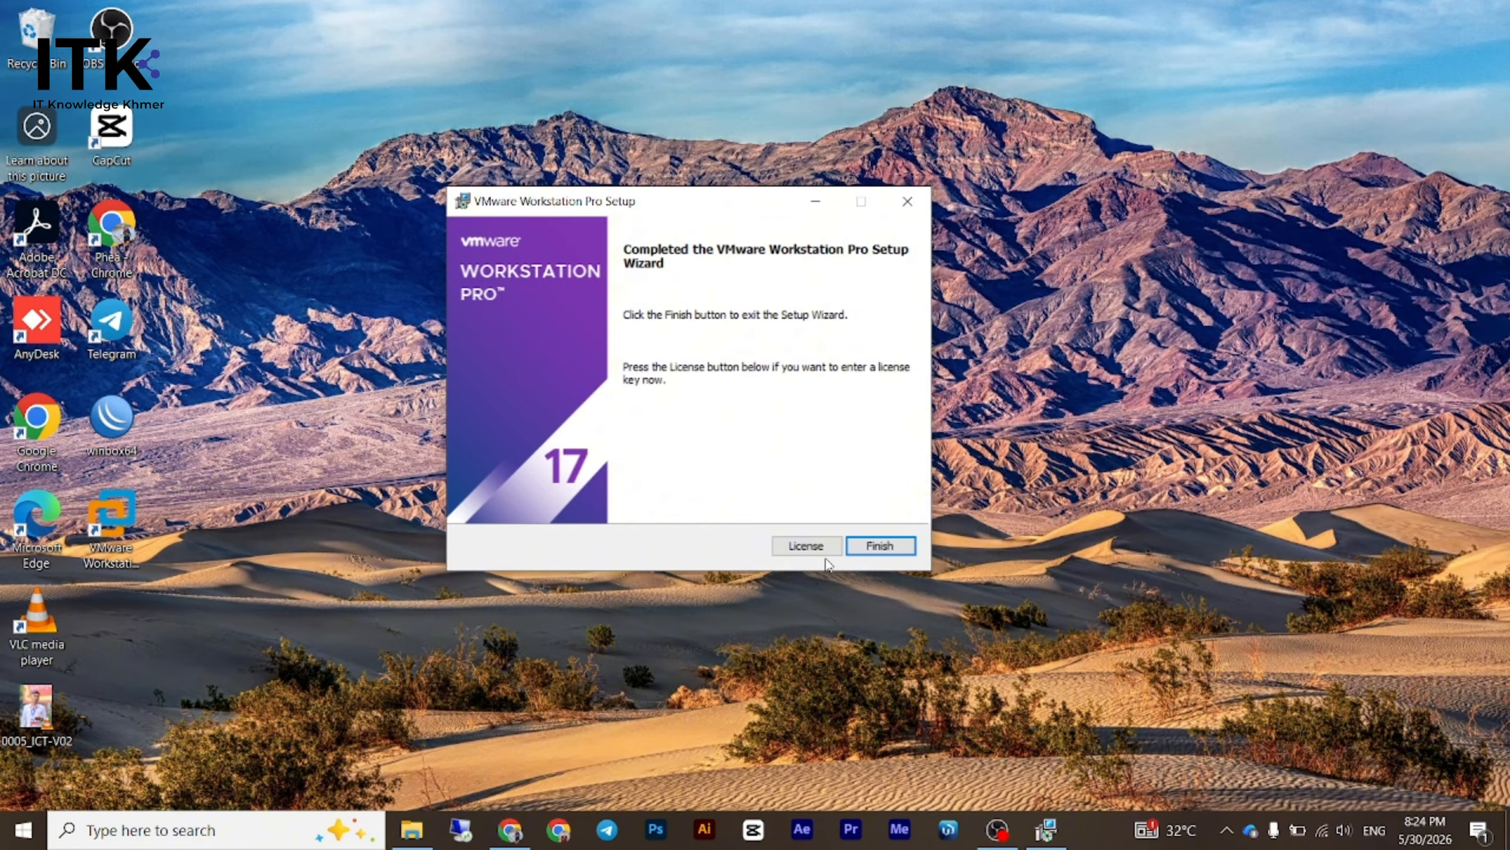
left_click(881, 547)
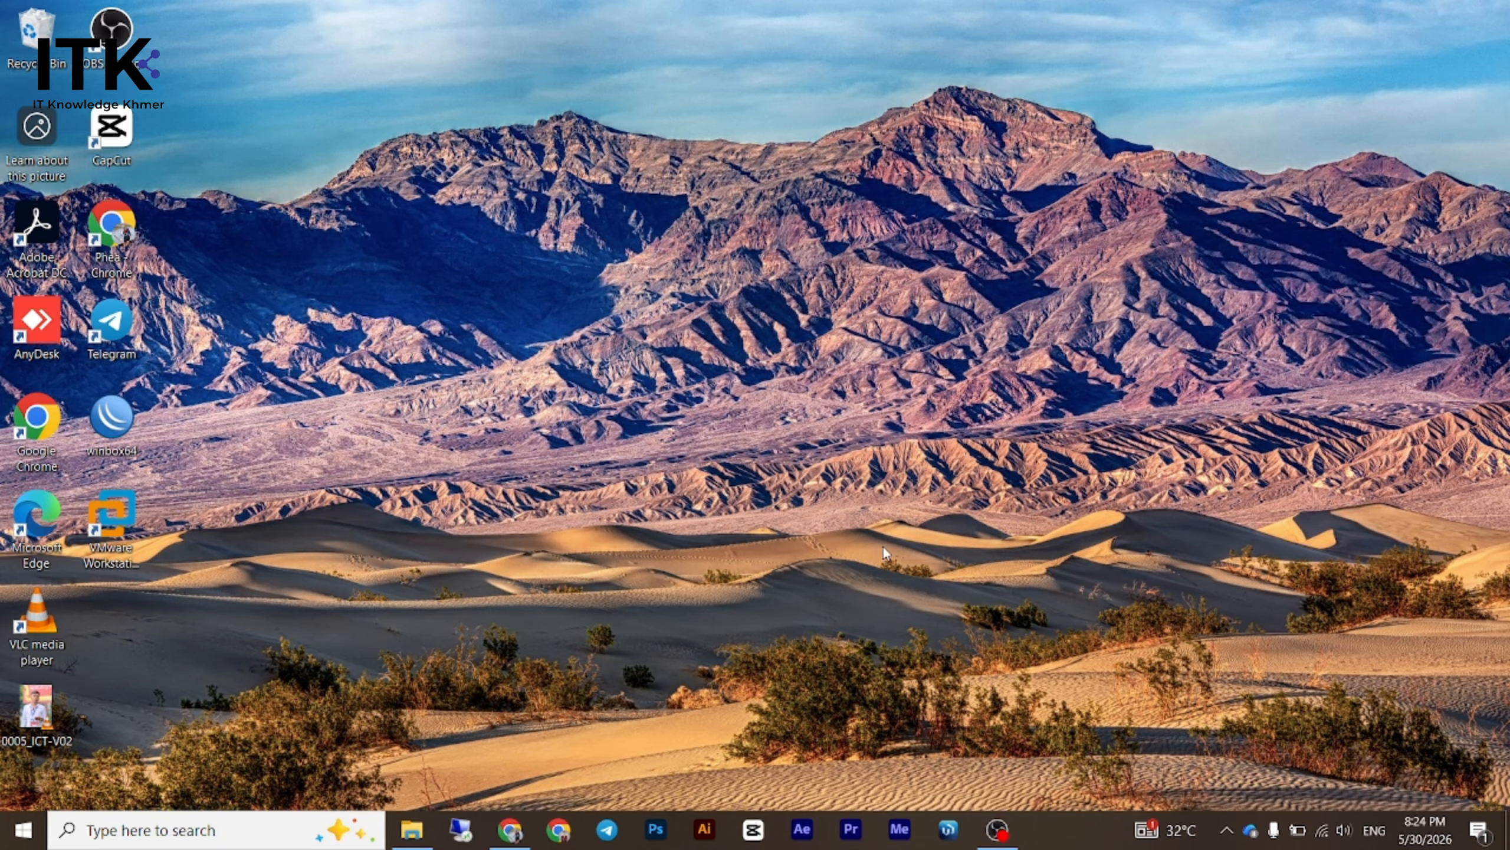
right_click(469, 405)
left_click(524, 463)
right_click(433, 342)
left_click(464, 404)
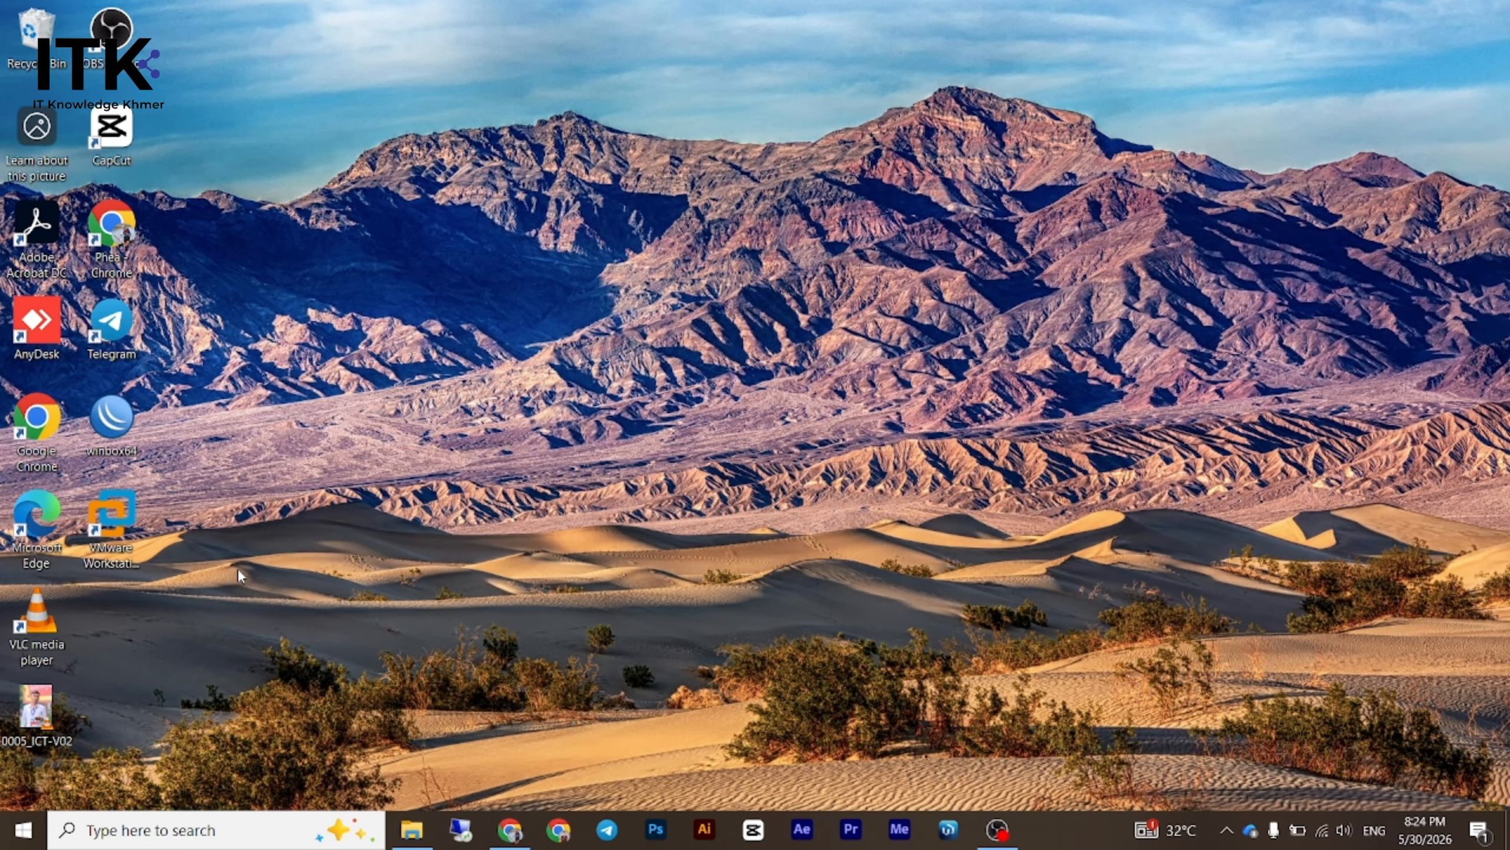
- Launch VMware Workstation Pro from its desktop shortcut
left_click(119, 519)
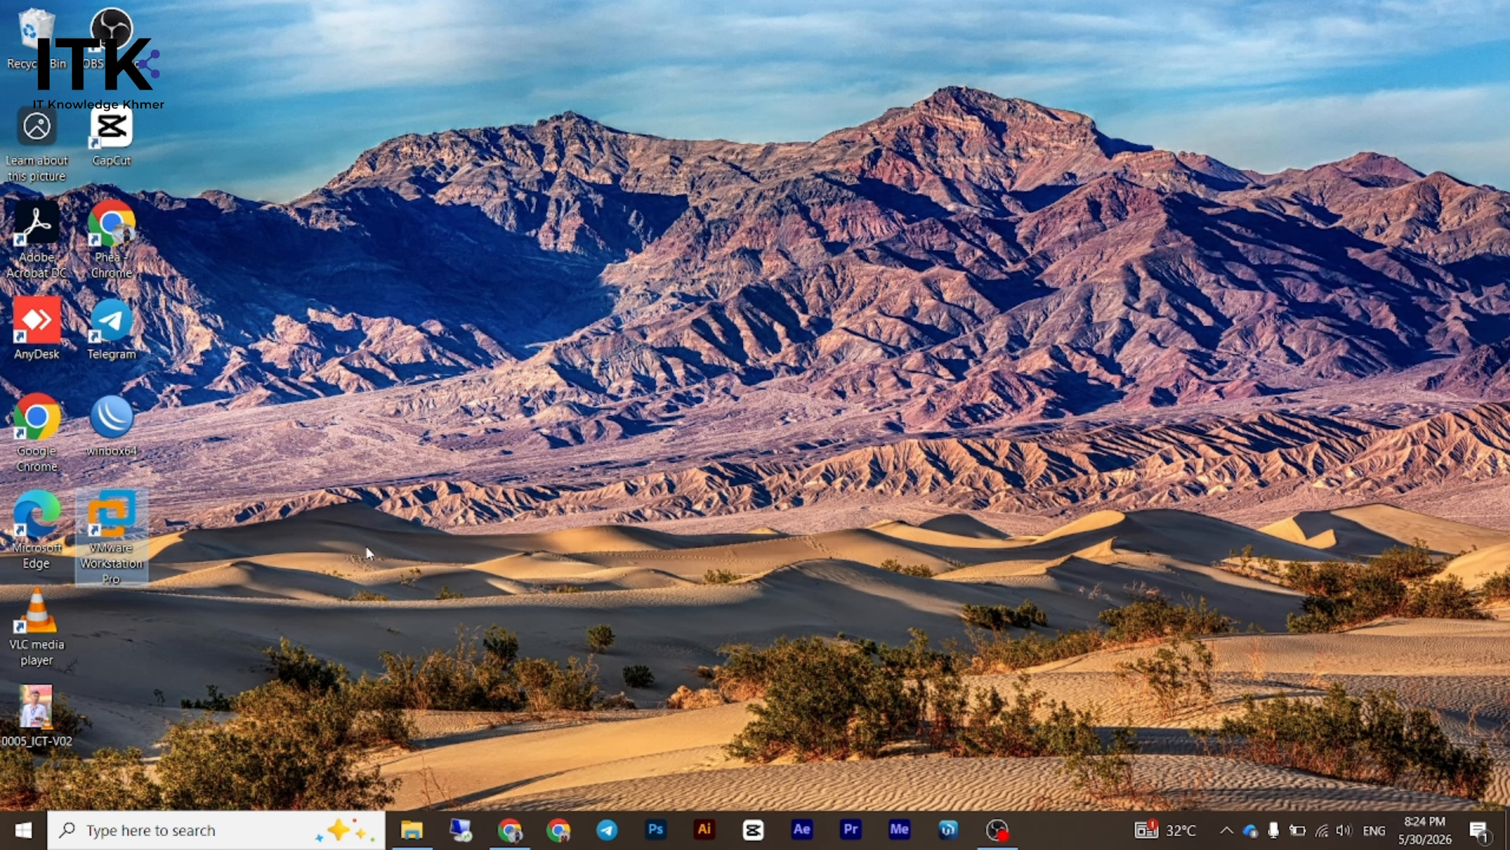
right_click(302, 413)
left_click(357, 474)
right_click(392, 403)
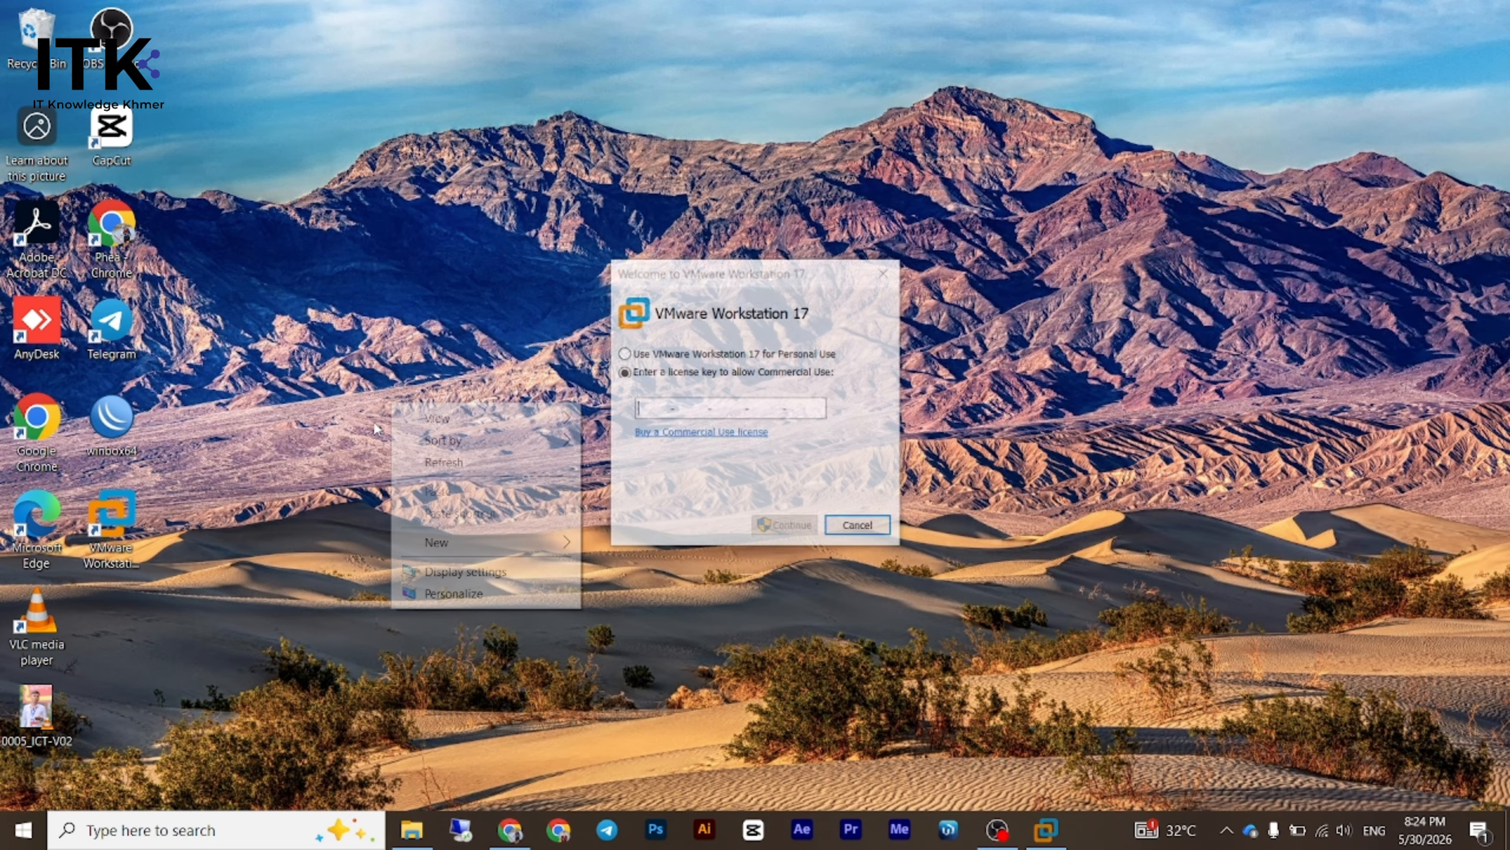
left_click(539, 465)
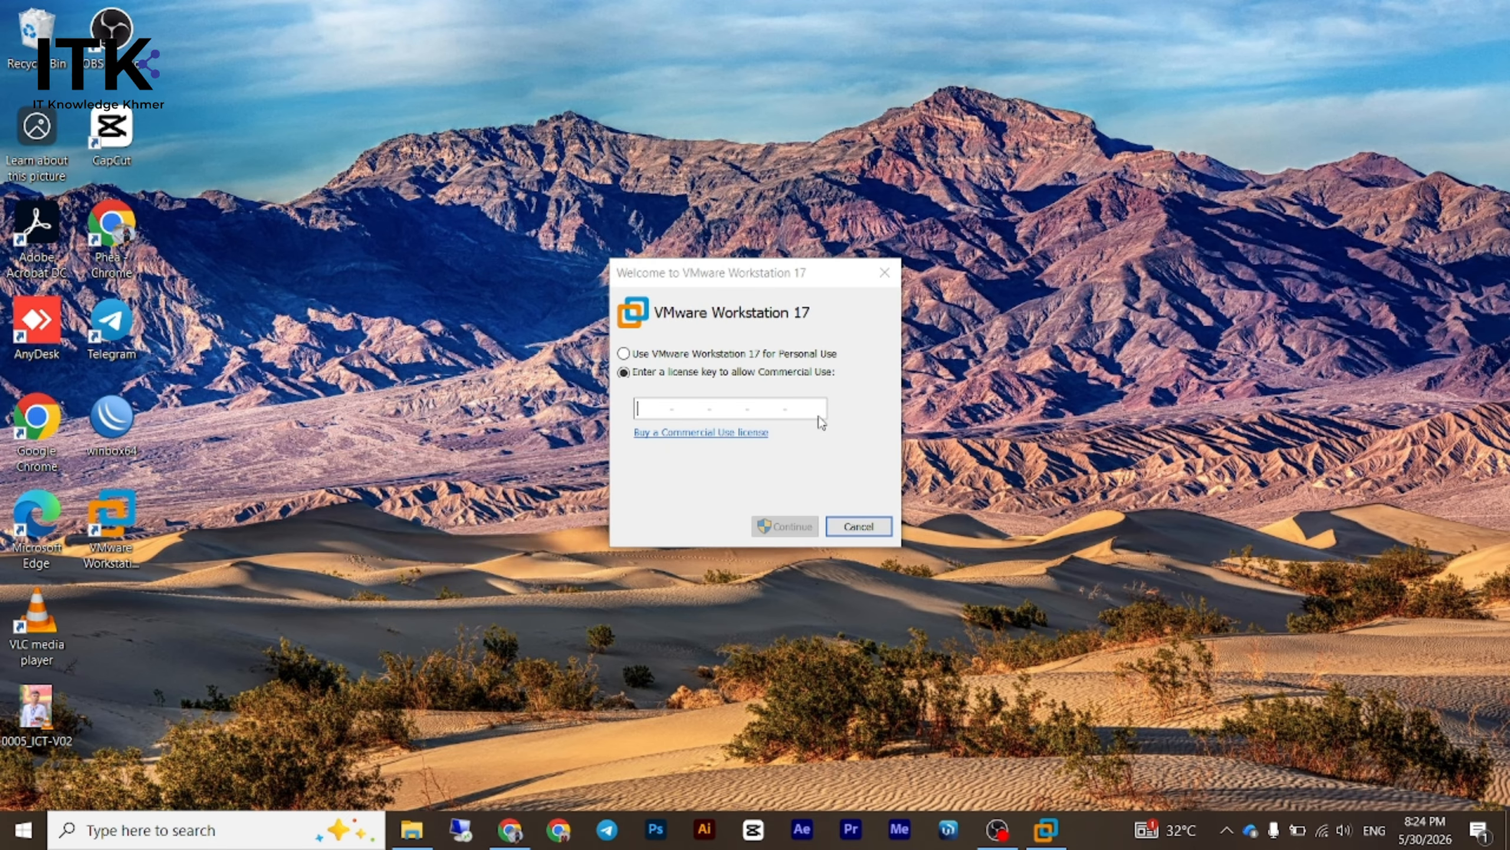
- Open the key text file in the vmware 7 folder and copy the license key from it
left_click(412, 831)
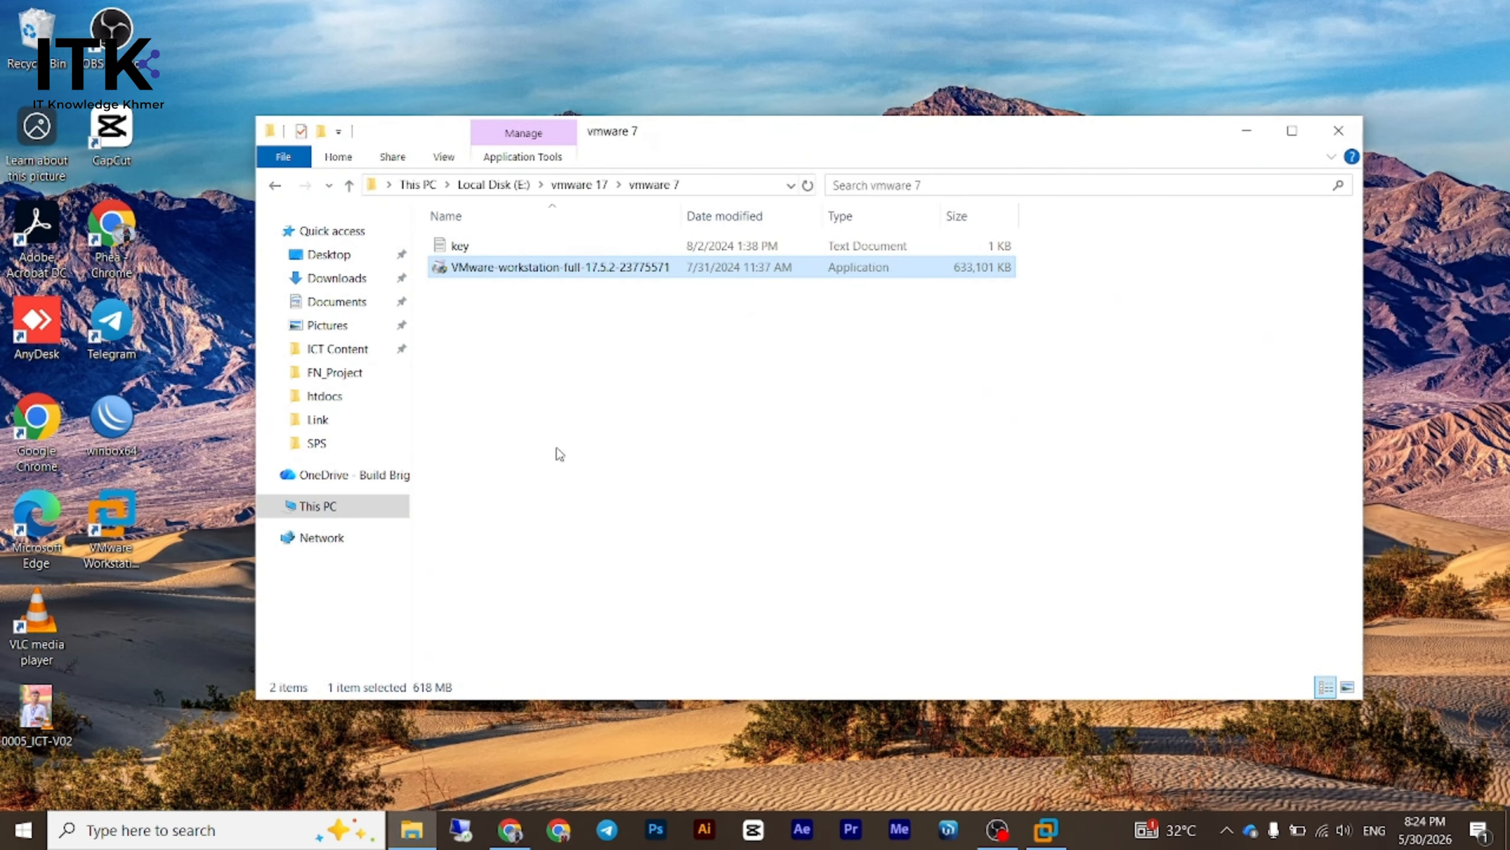
double_click(503, 246)
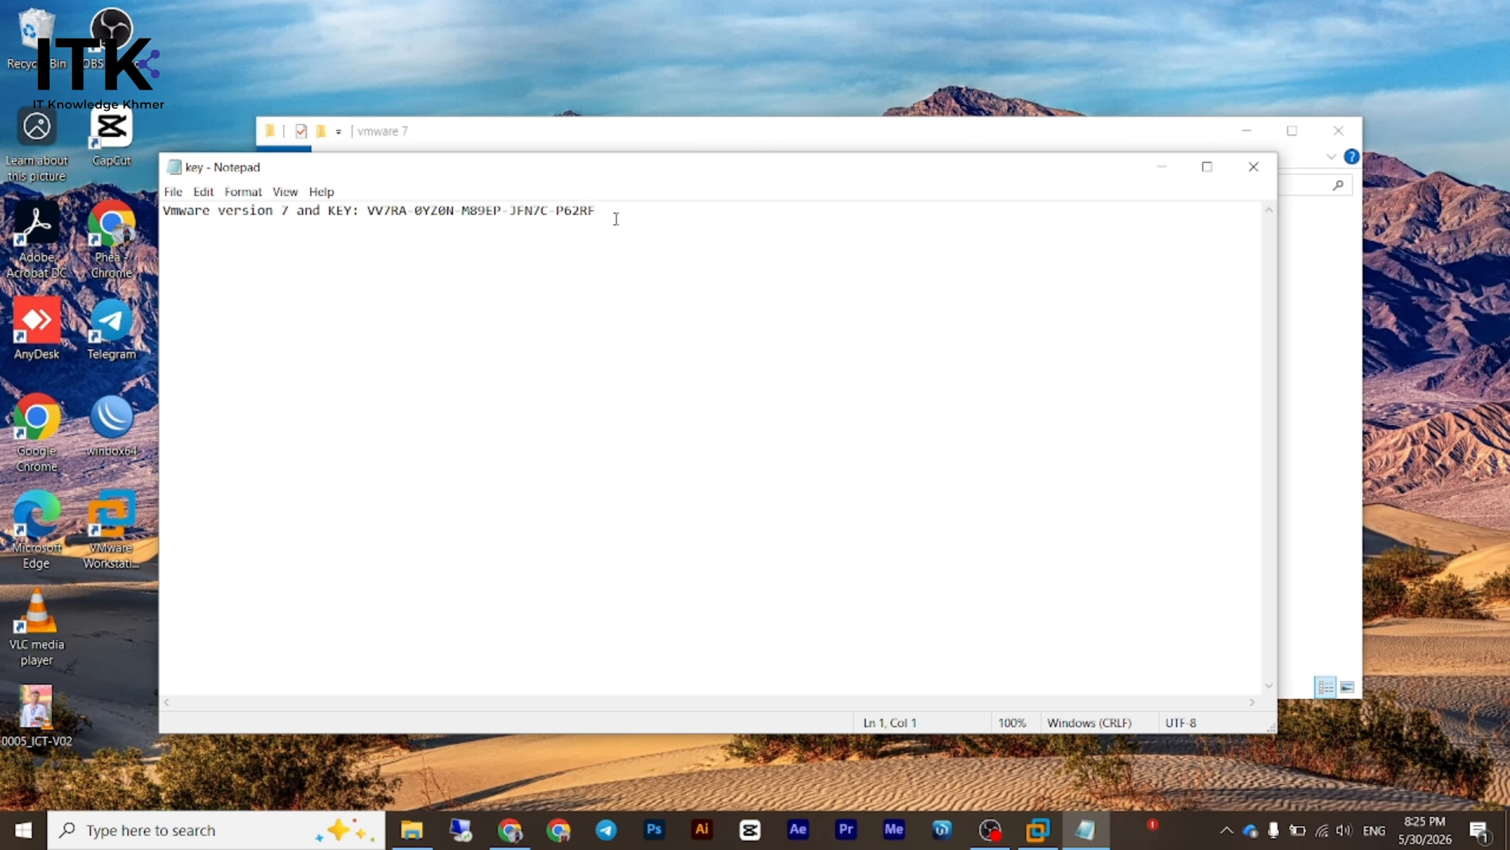
left_click_drag(616, 215, 376, 210)
right_click(409, 213)
left_click(446, 268)
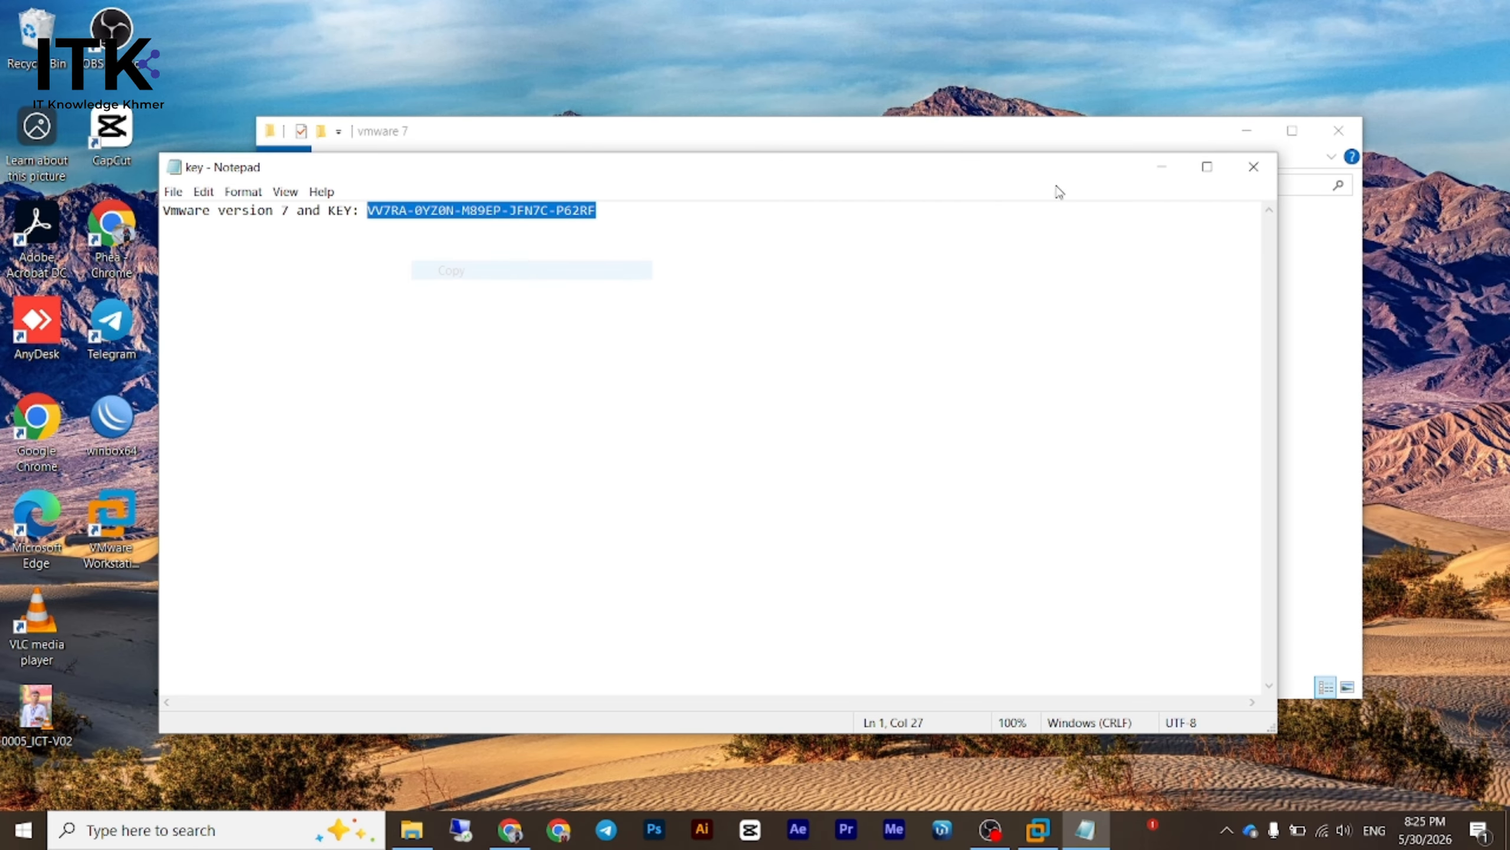
- Paste the license key into the commercial-use license field of the VMware Workstation 17 welcome dialog and complete the activation
left_click(1161, 167)
left_click(1247, 134)
right_click(685, 408)
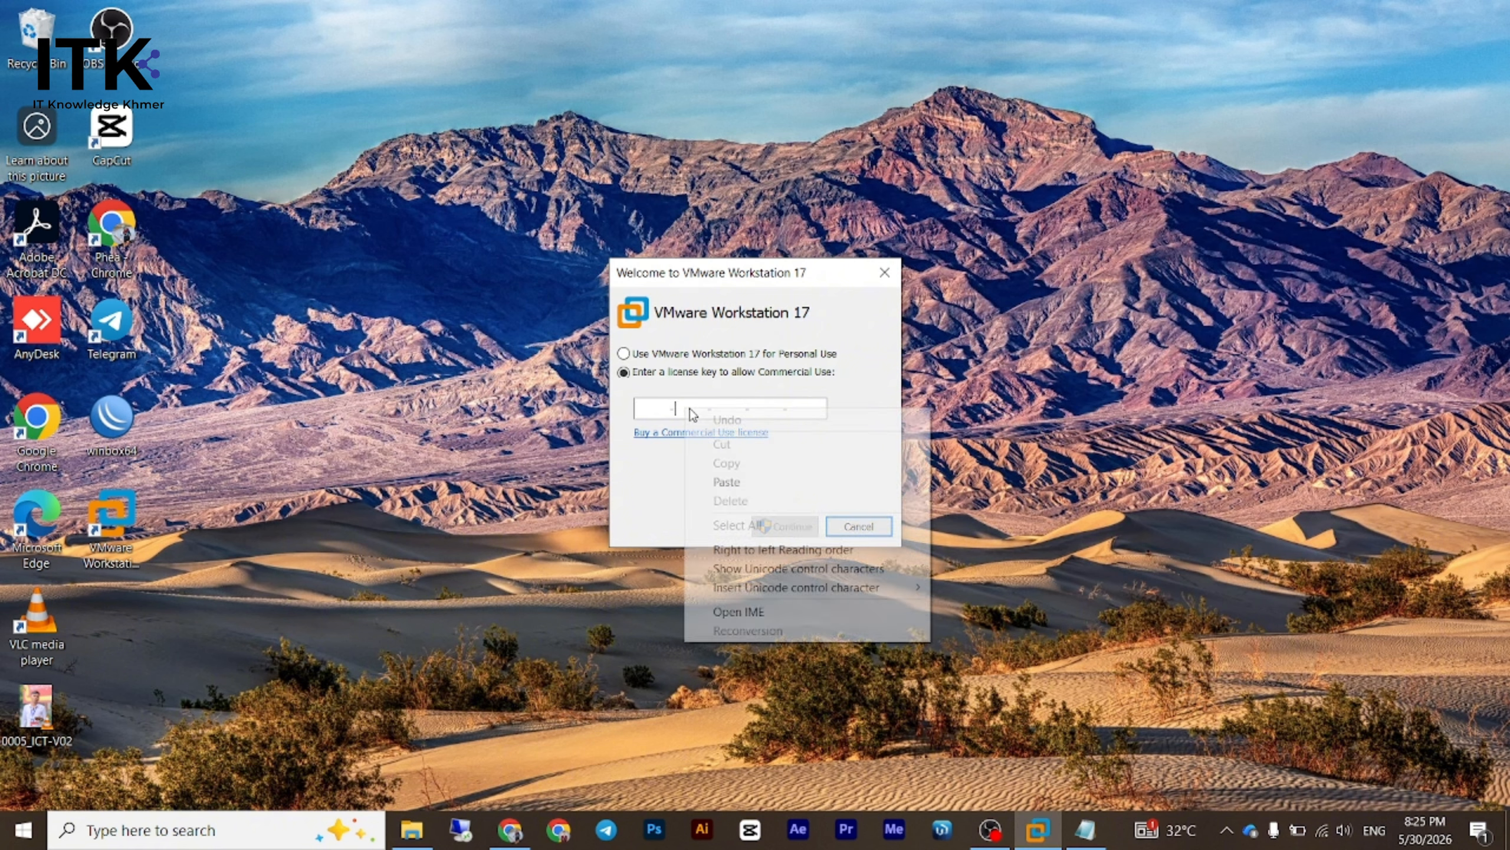
left_click(650, 409)
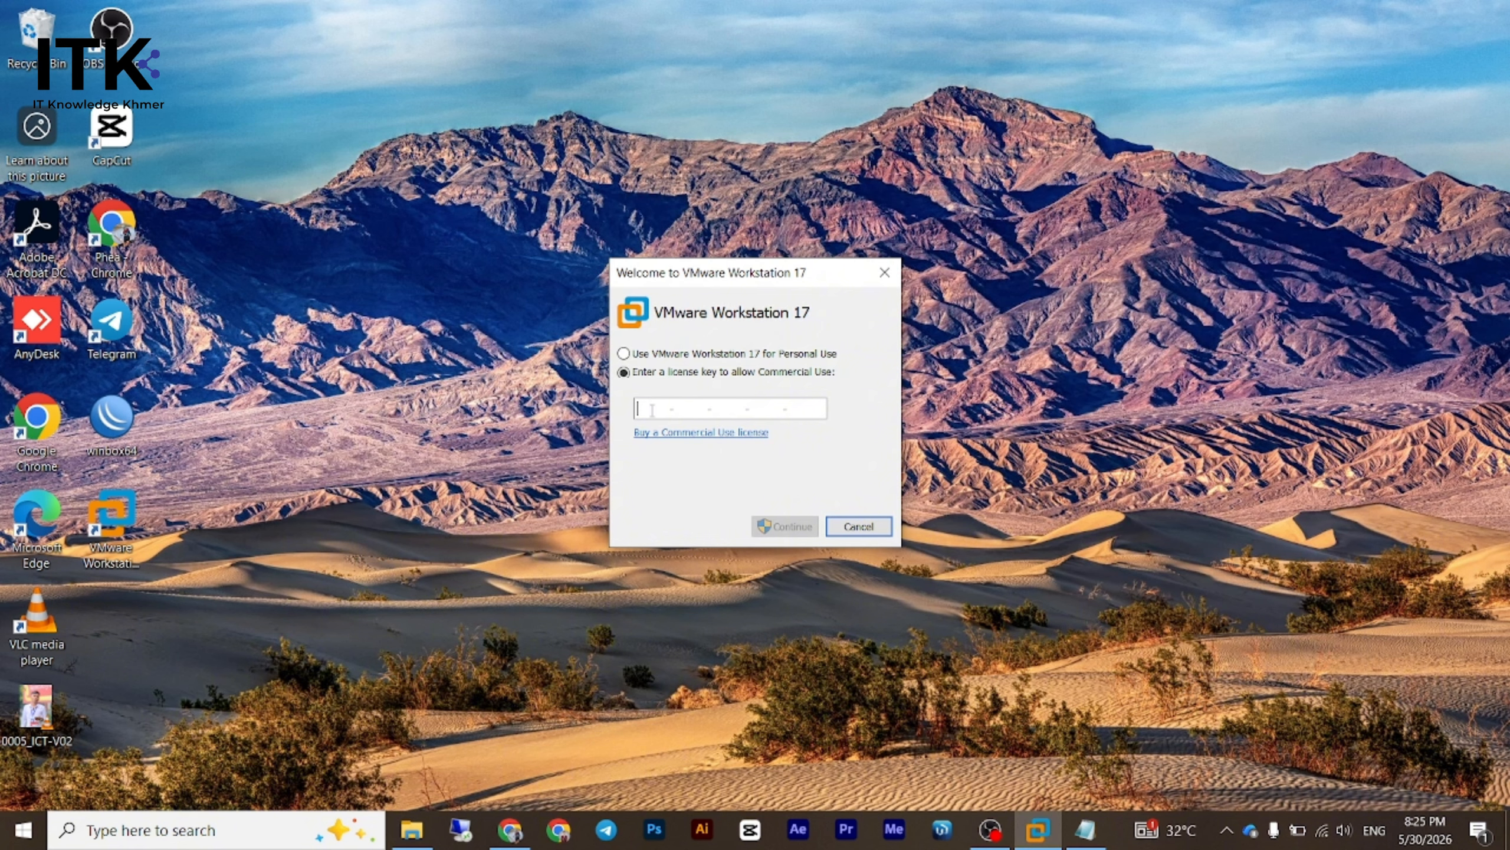
key("ctrl+v")
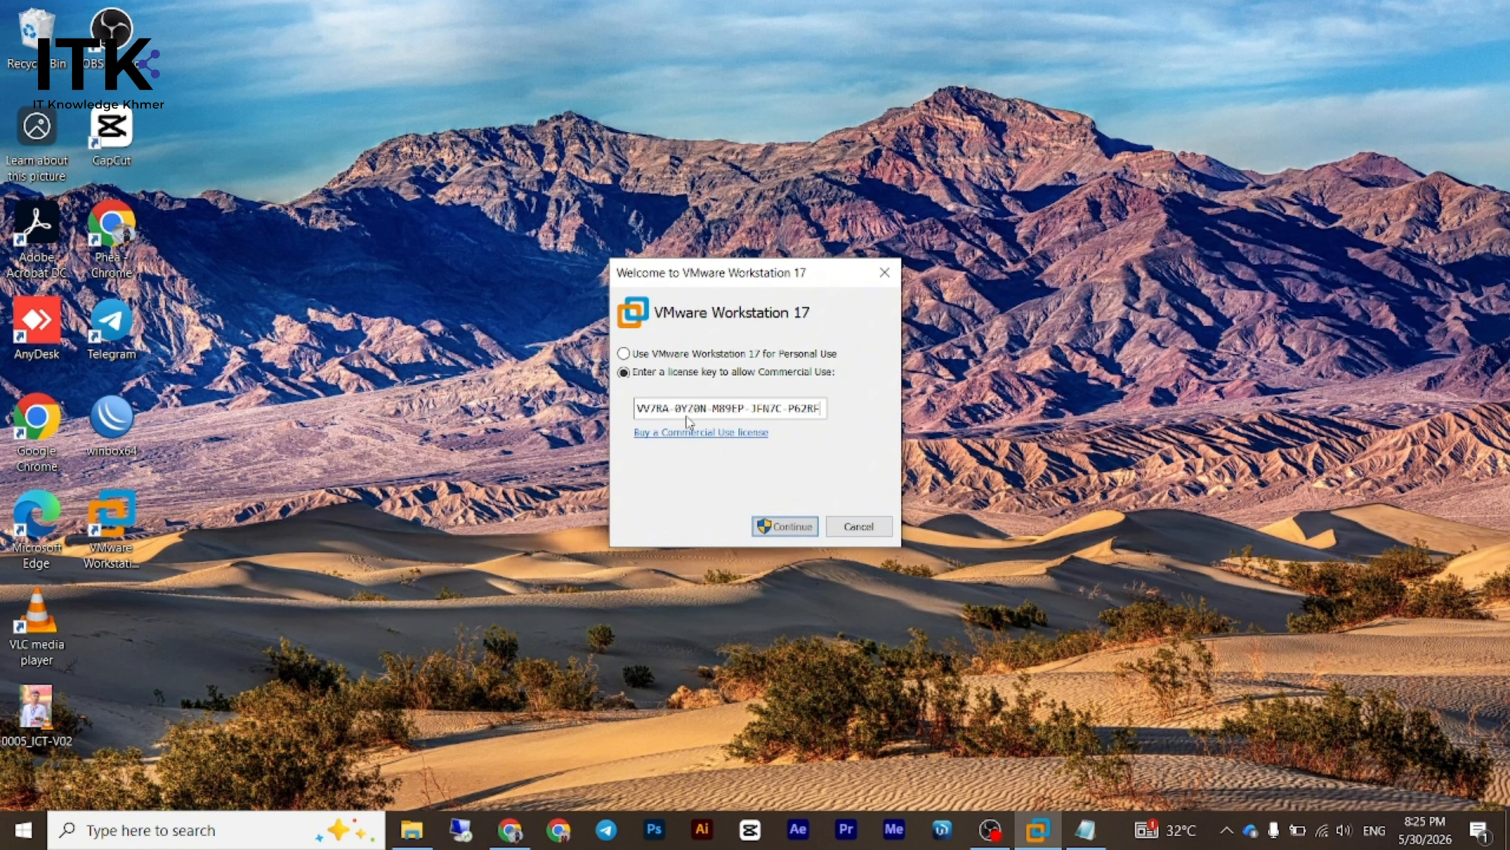
left_click(777, 533)
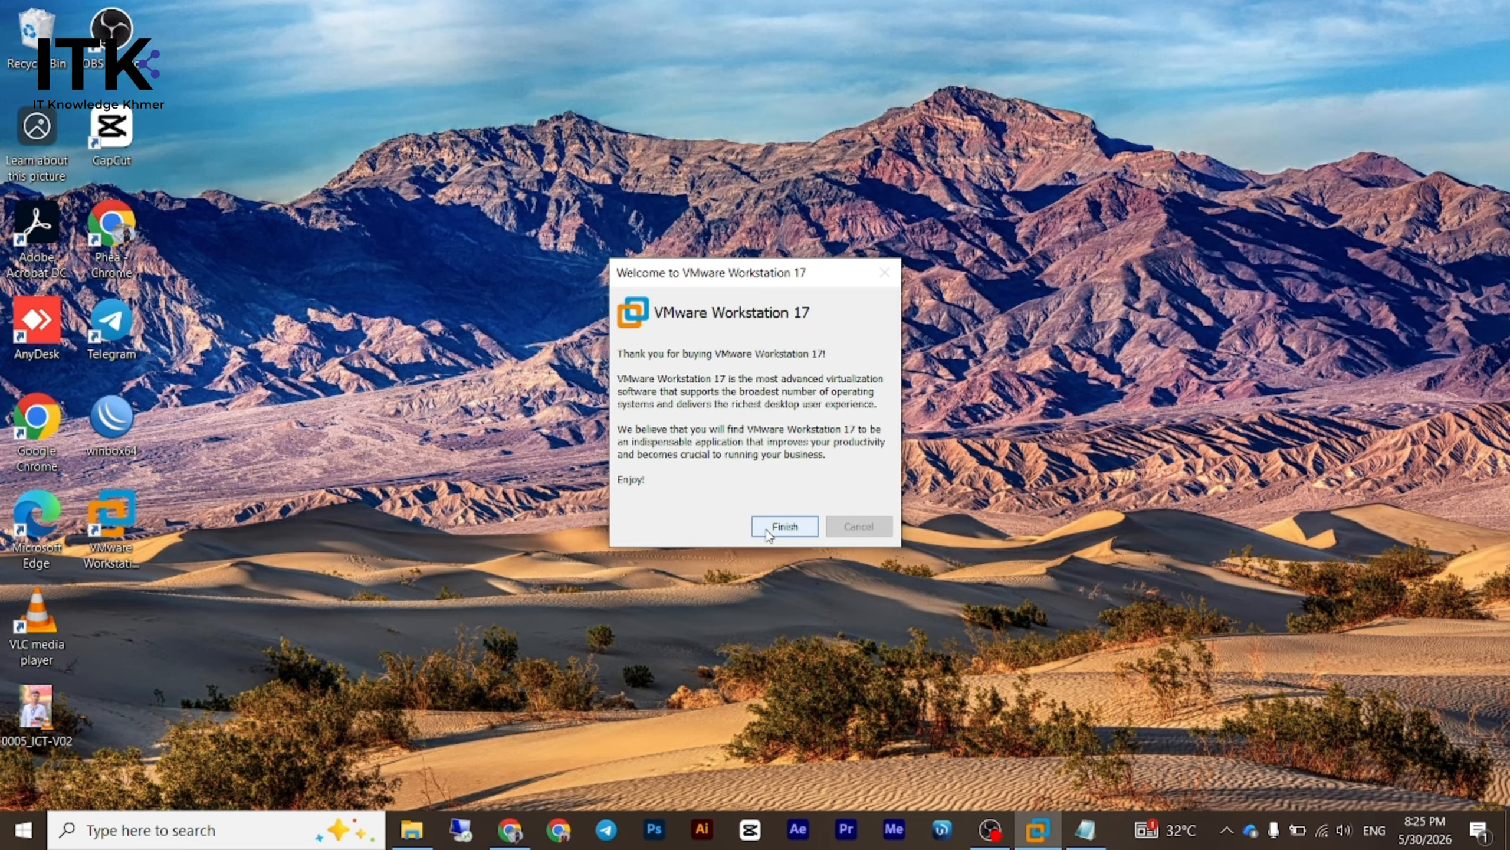
left_click(771, 532)
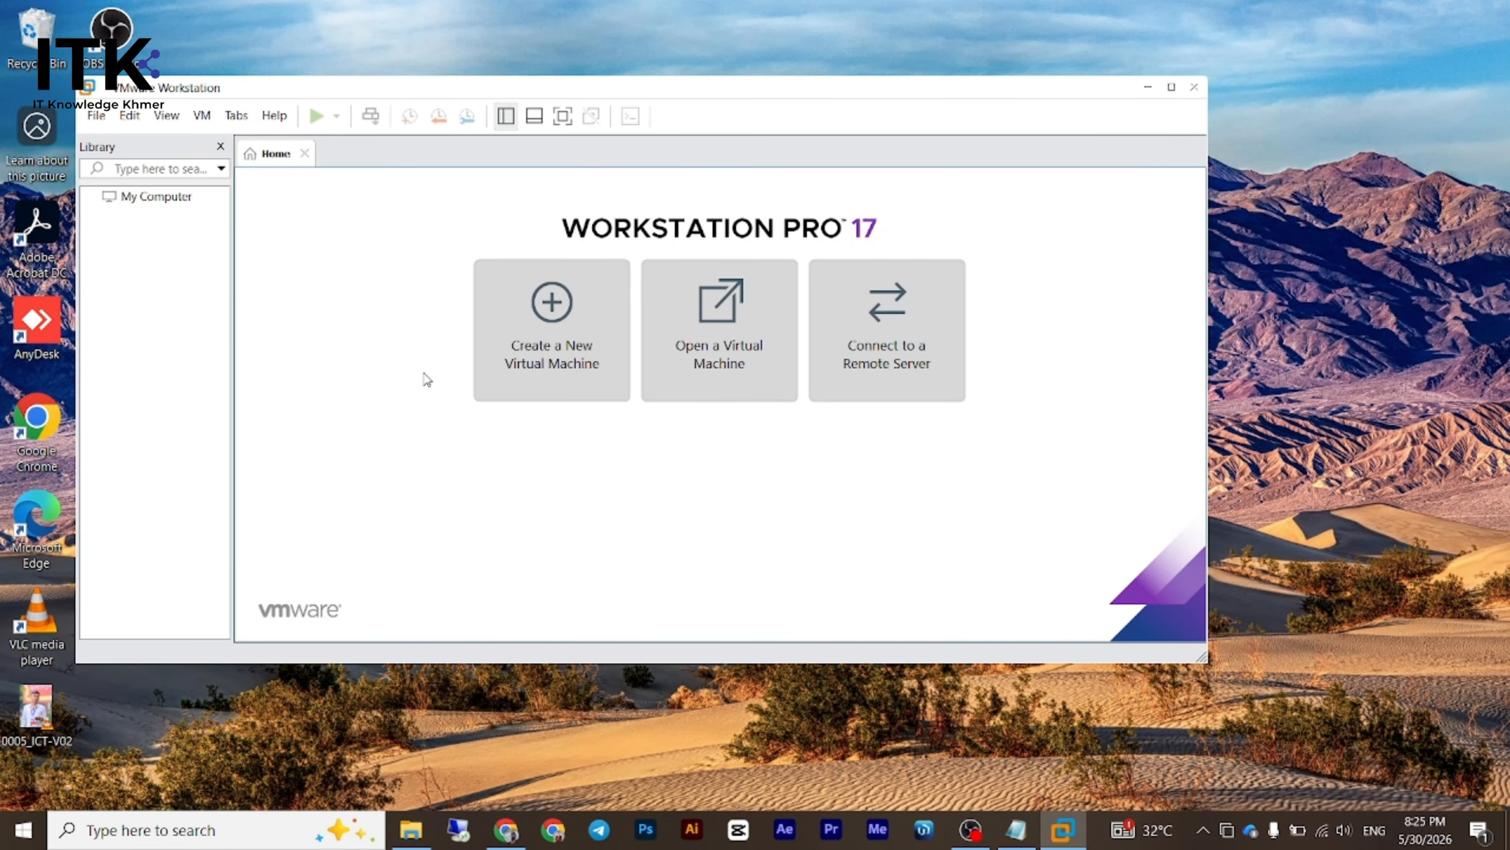
- Maximize the VMware Workstation window and postpone the offered software update with Remind Me Later
left_click(1171, 87)
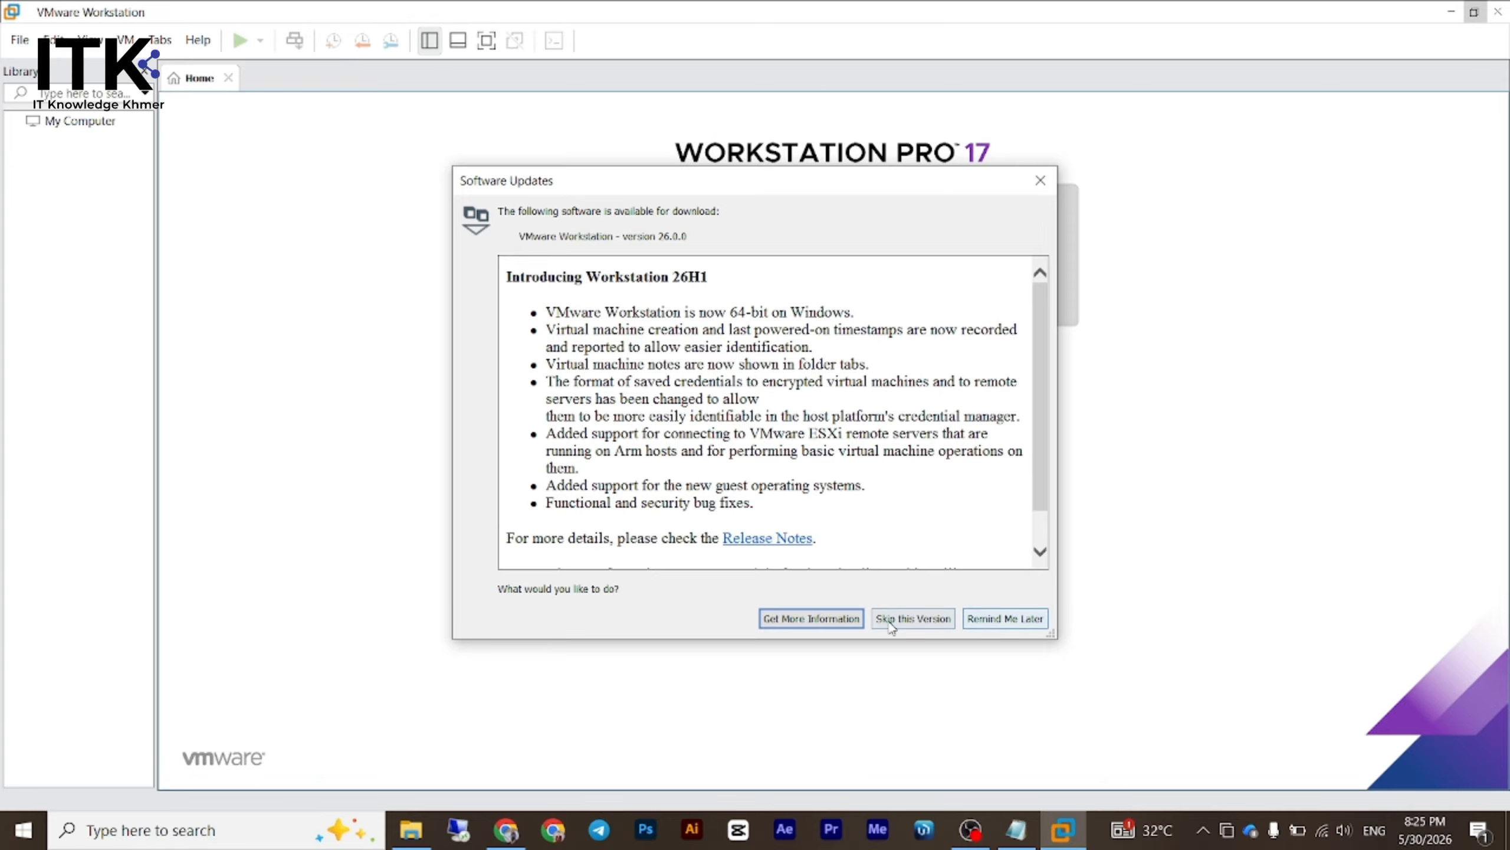
left_click(1008, 619)
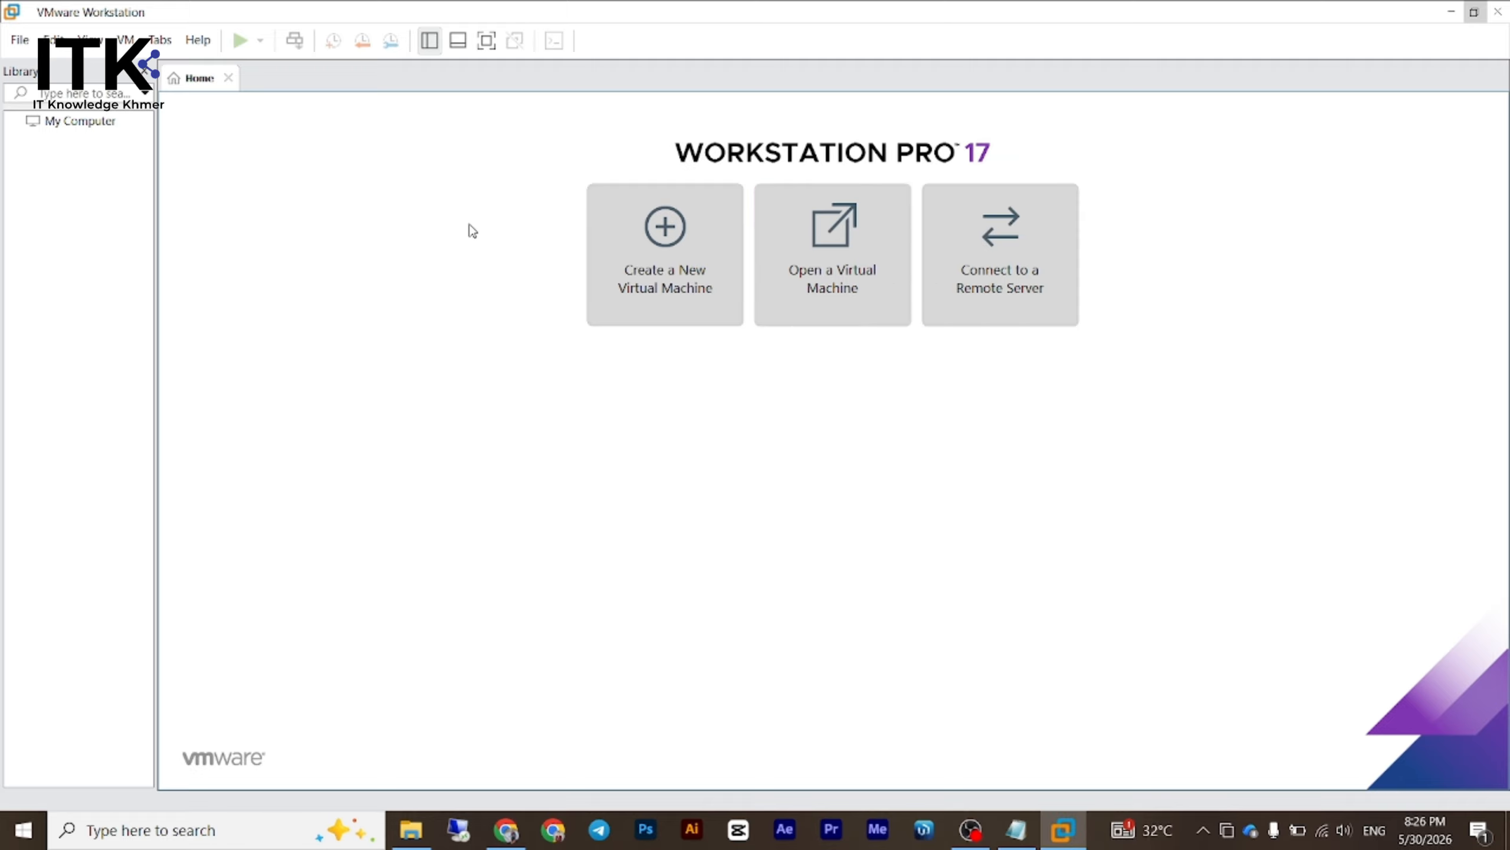
left_click(22, 42)
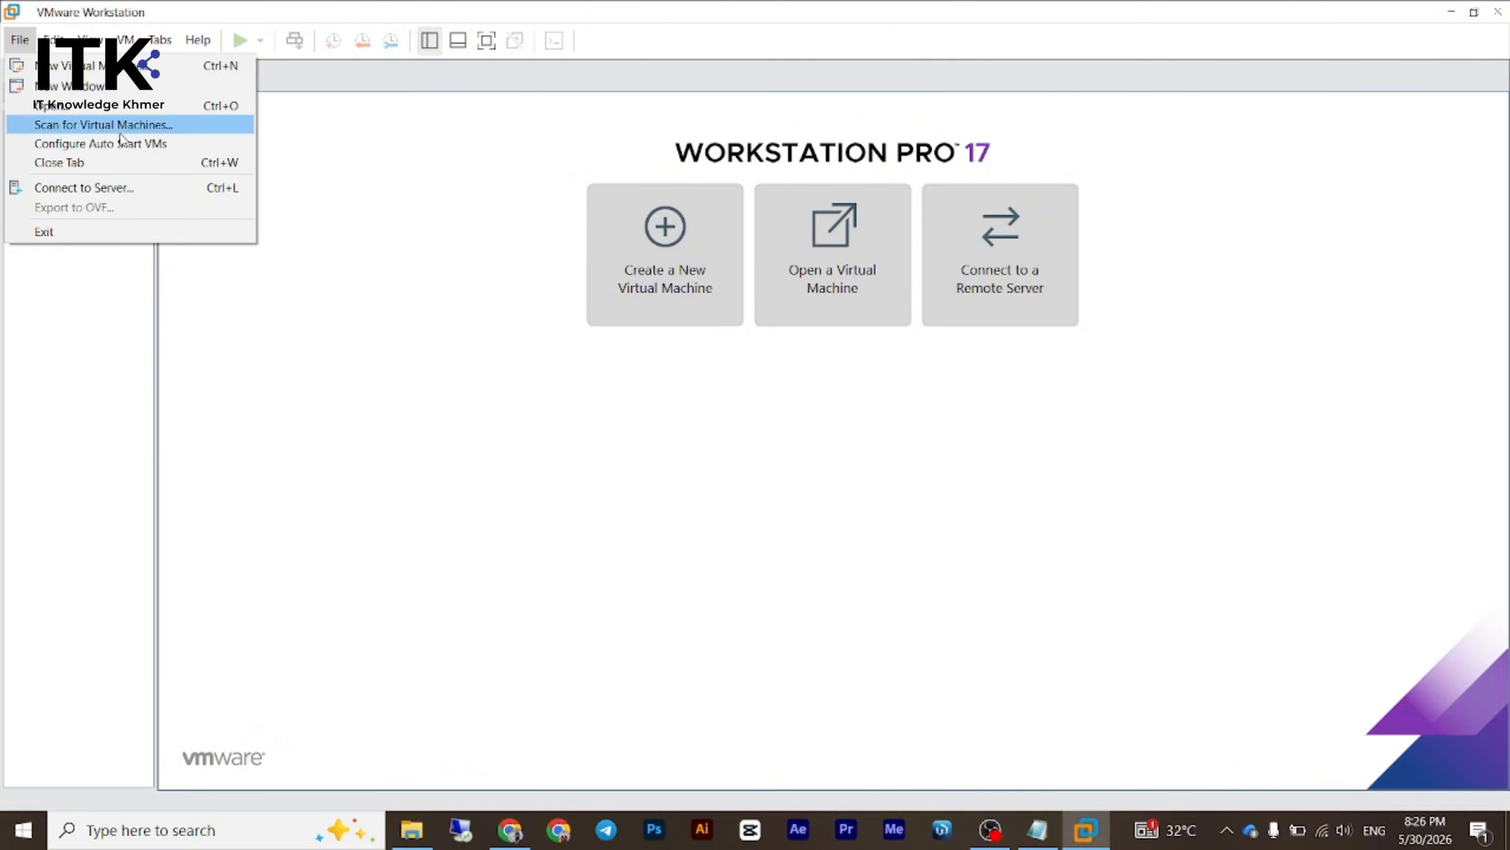
mouse_move(51, 42)
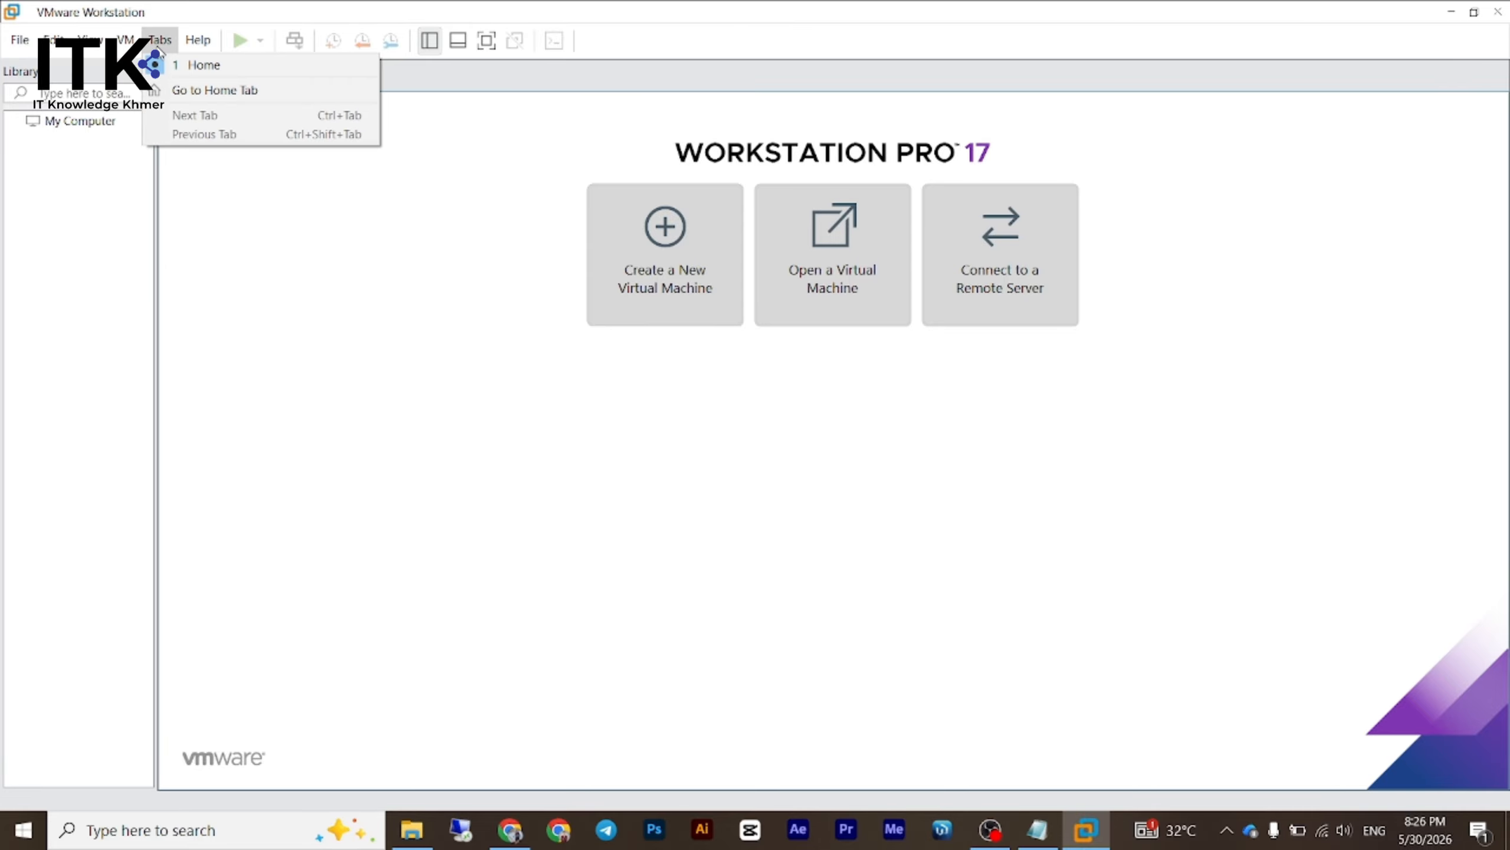
mouse_move(192, 52)
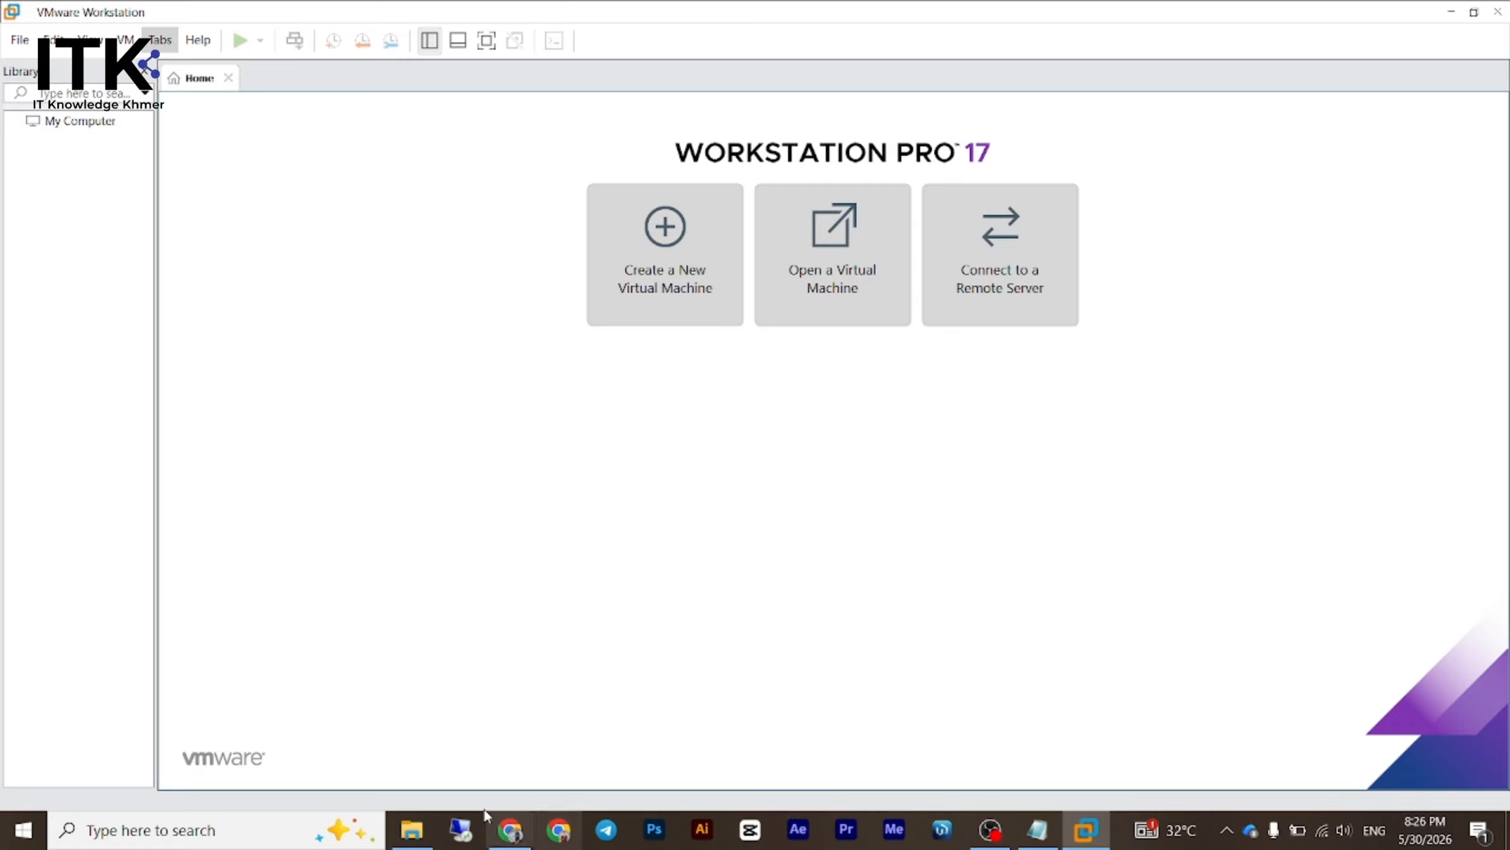
- Browse in File Explorer to the VM Machine folder on Local Disk (E:) to locate the stored Windows 10 virtual machine
mouse_move(411, 830)
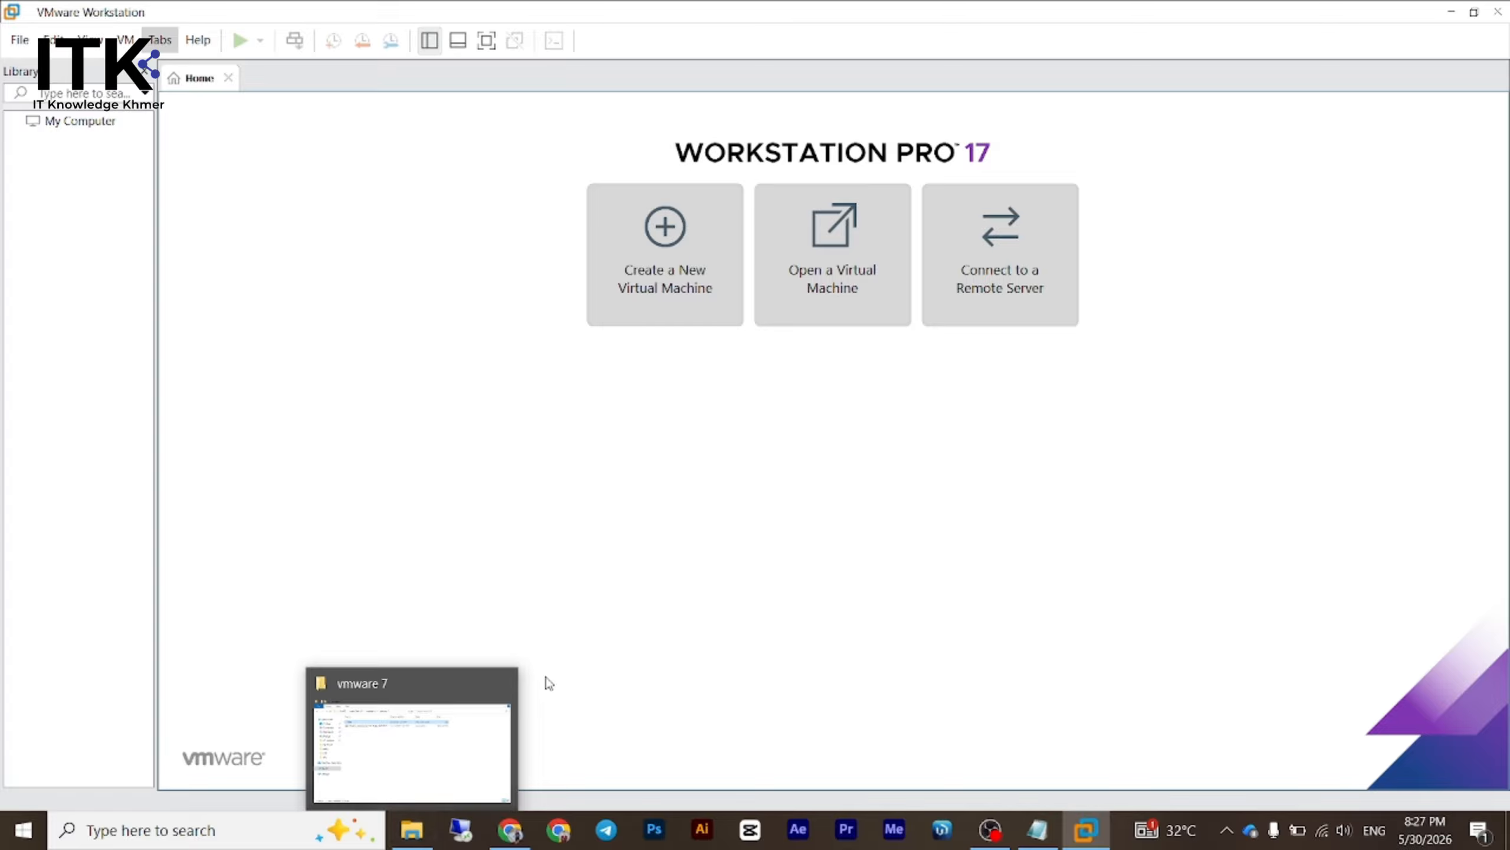
left_click(422, 829)
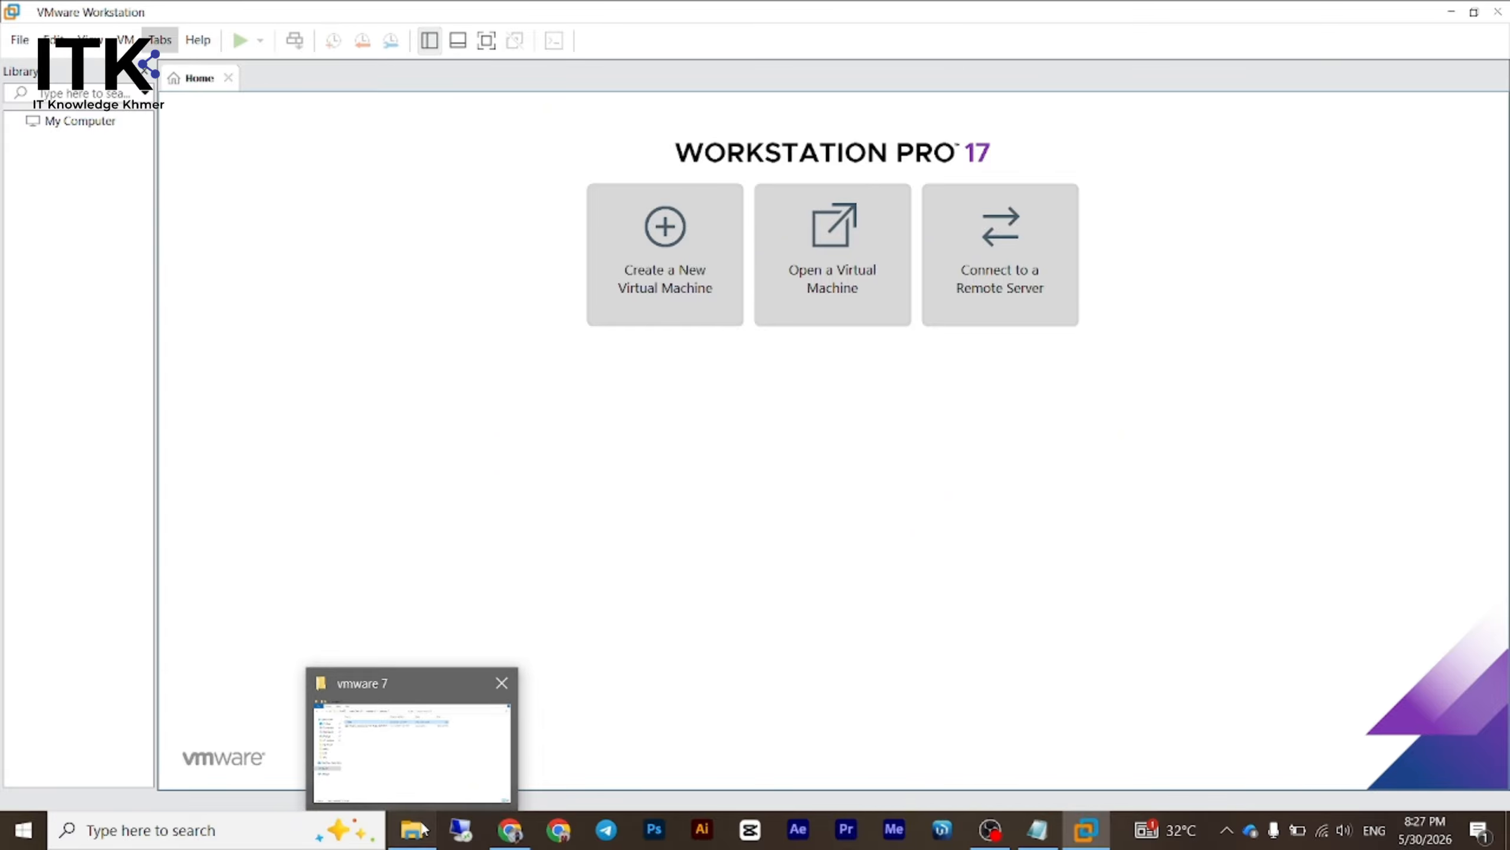
left_click(329, 517)
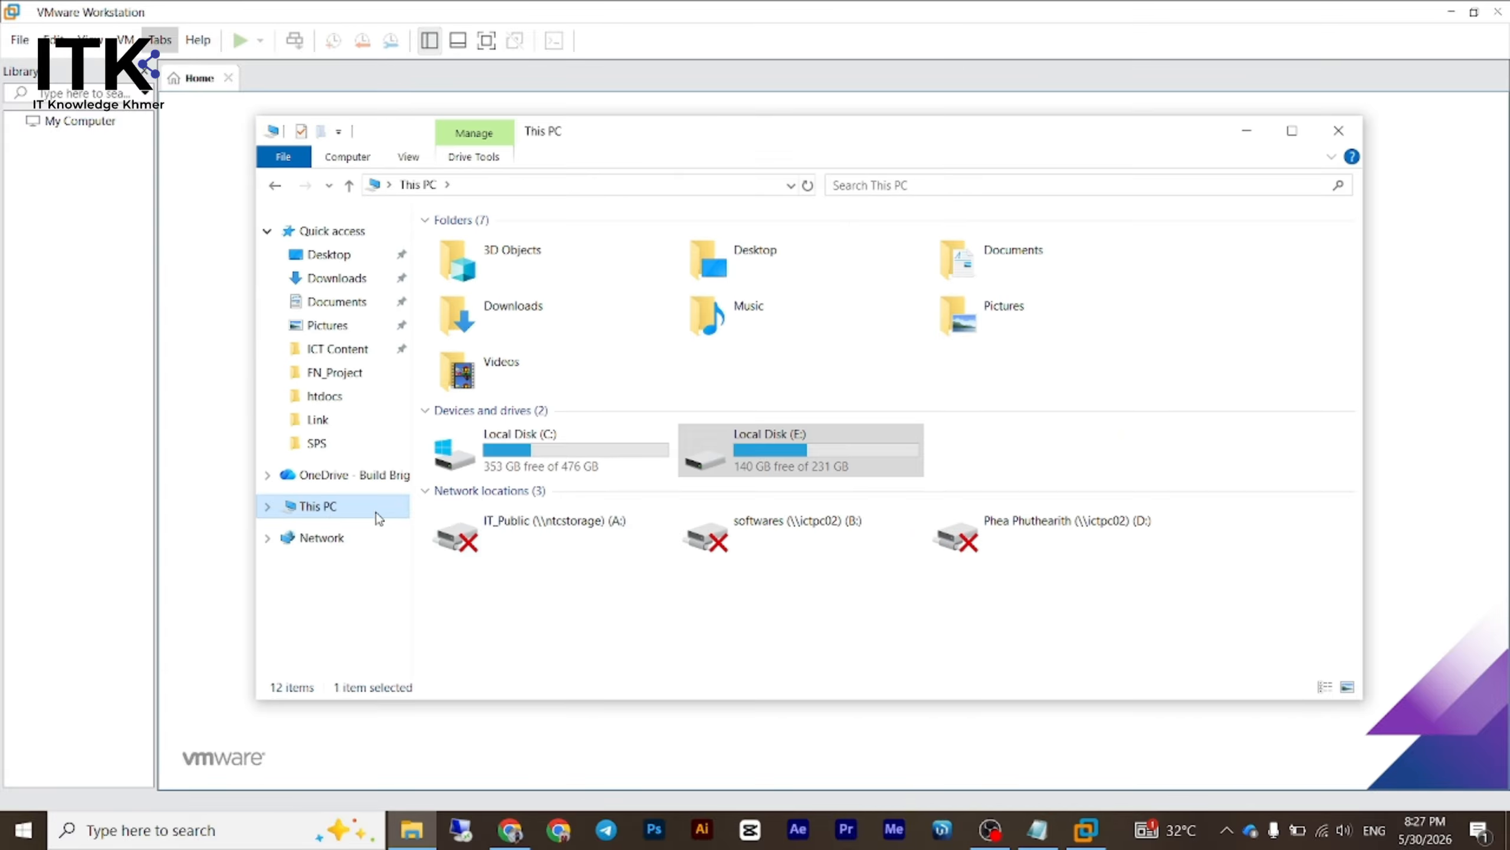
double_click(738, 443)
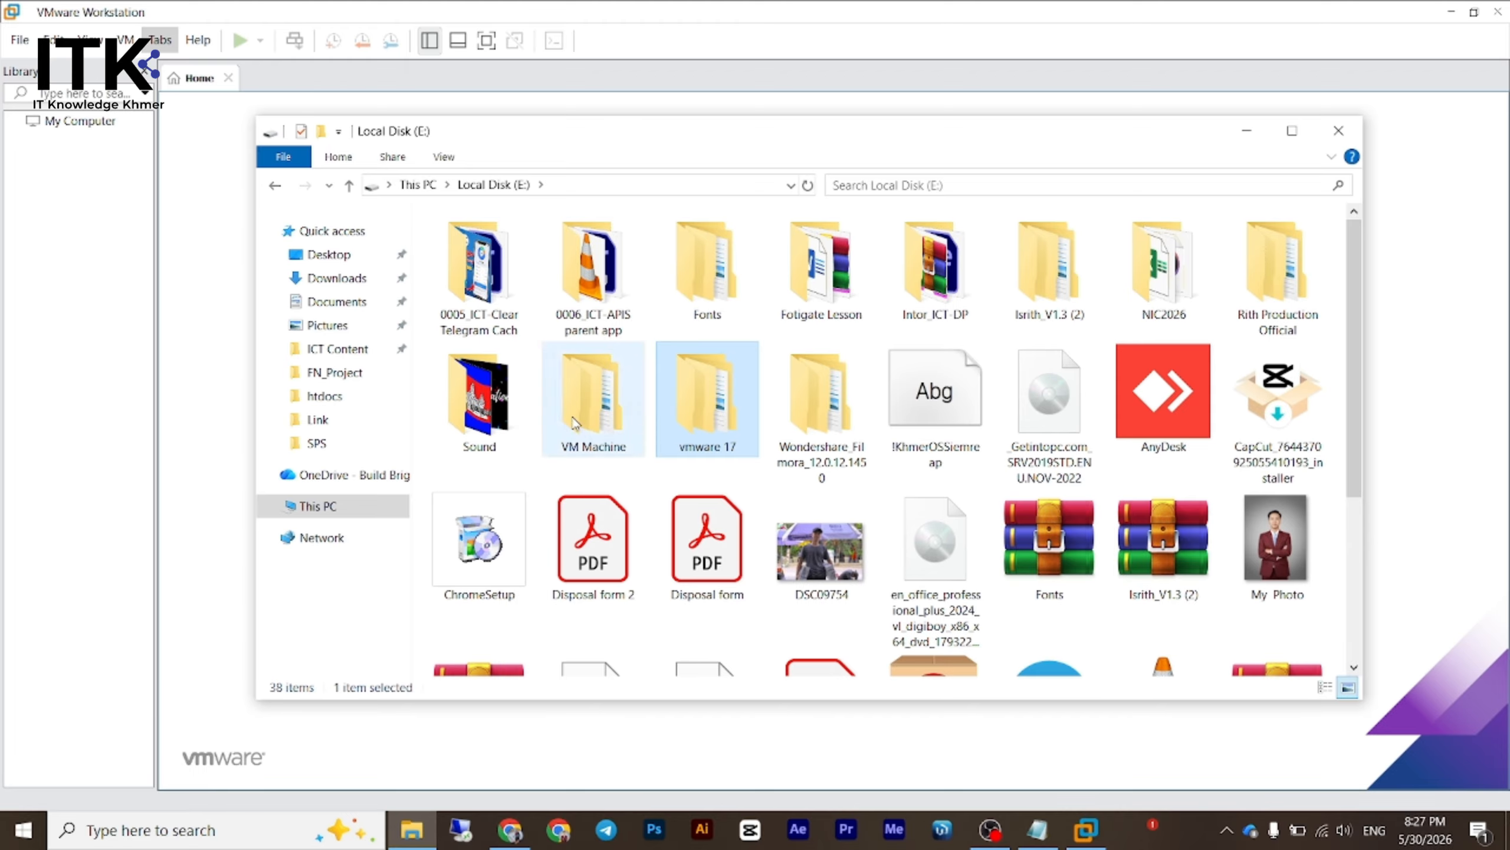
double_click(571, 396)
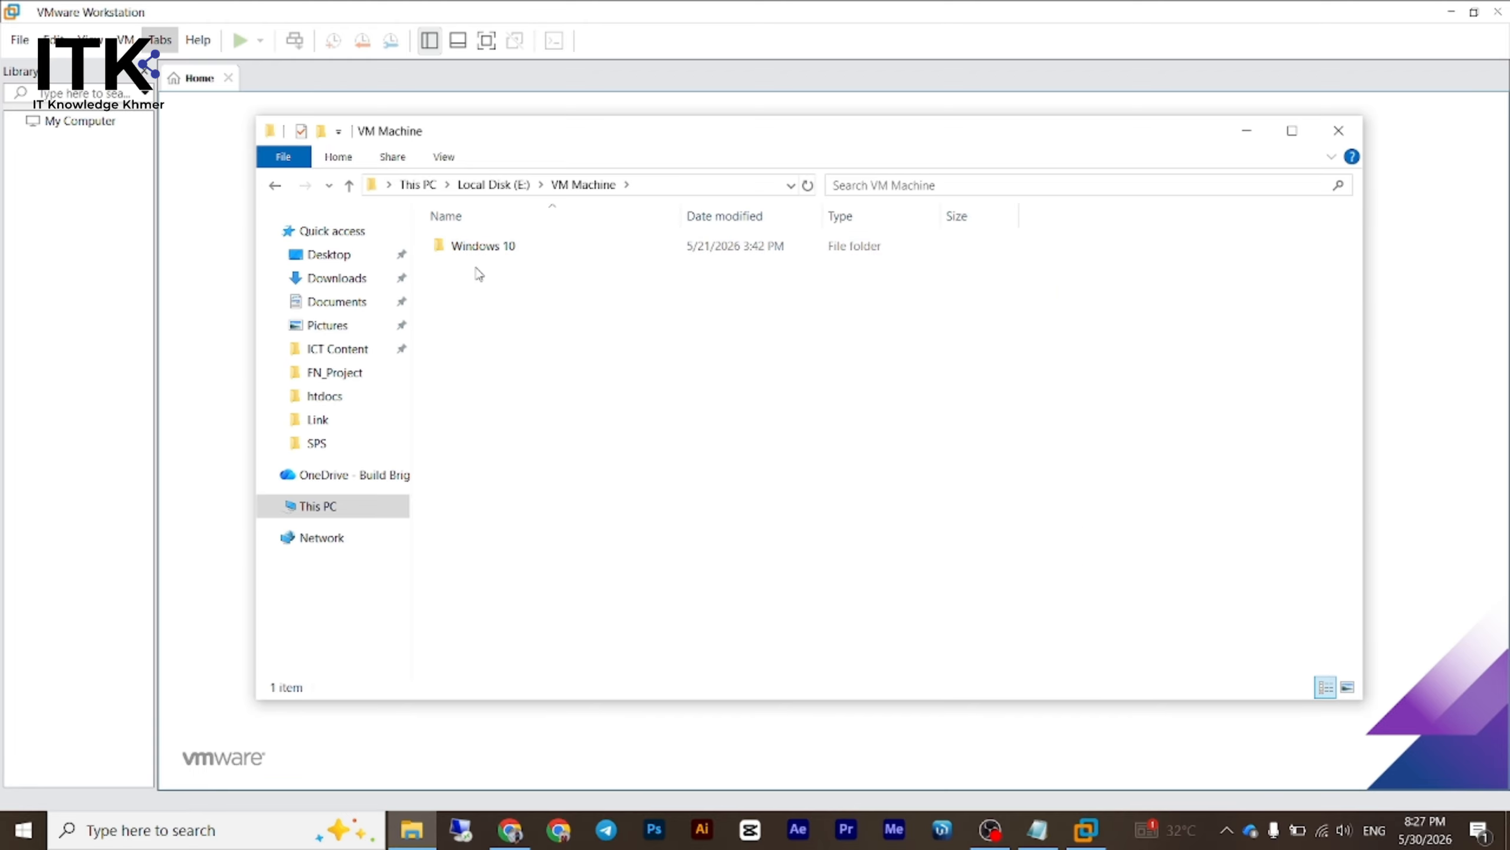
left_click_drag(447, 264, 536, 303)
left_click(541, 310)
left_click_drag(610, 143, 692, 394)
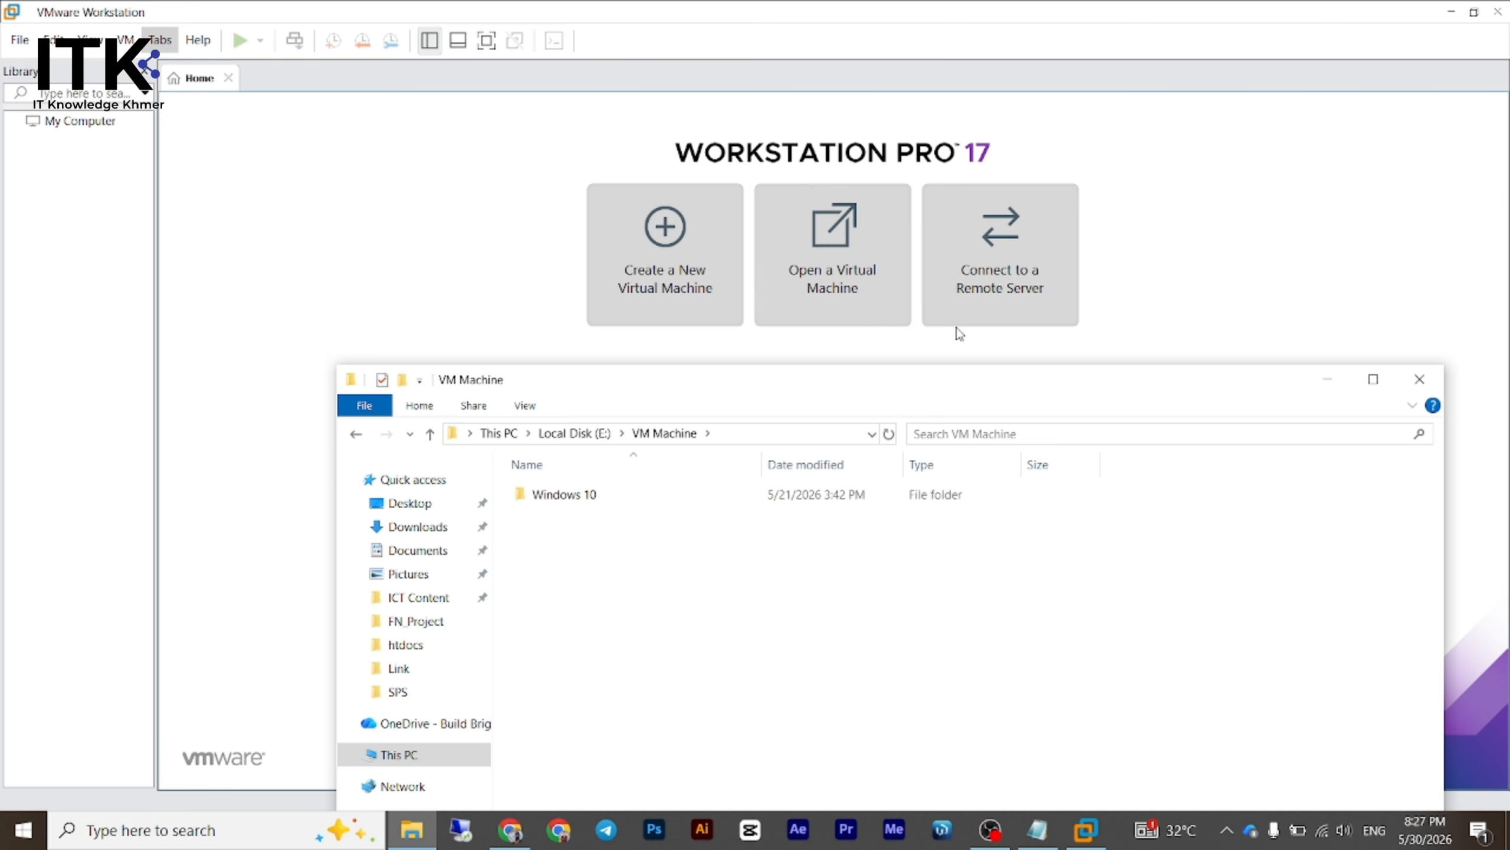
- Open the existing Windows 10 x64 virtual machine from E:\VM Machine\Windows 10 in VMware Workstation
left_click(863, 290)
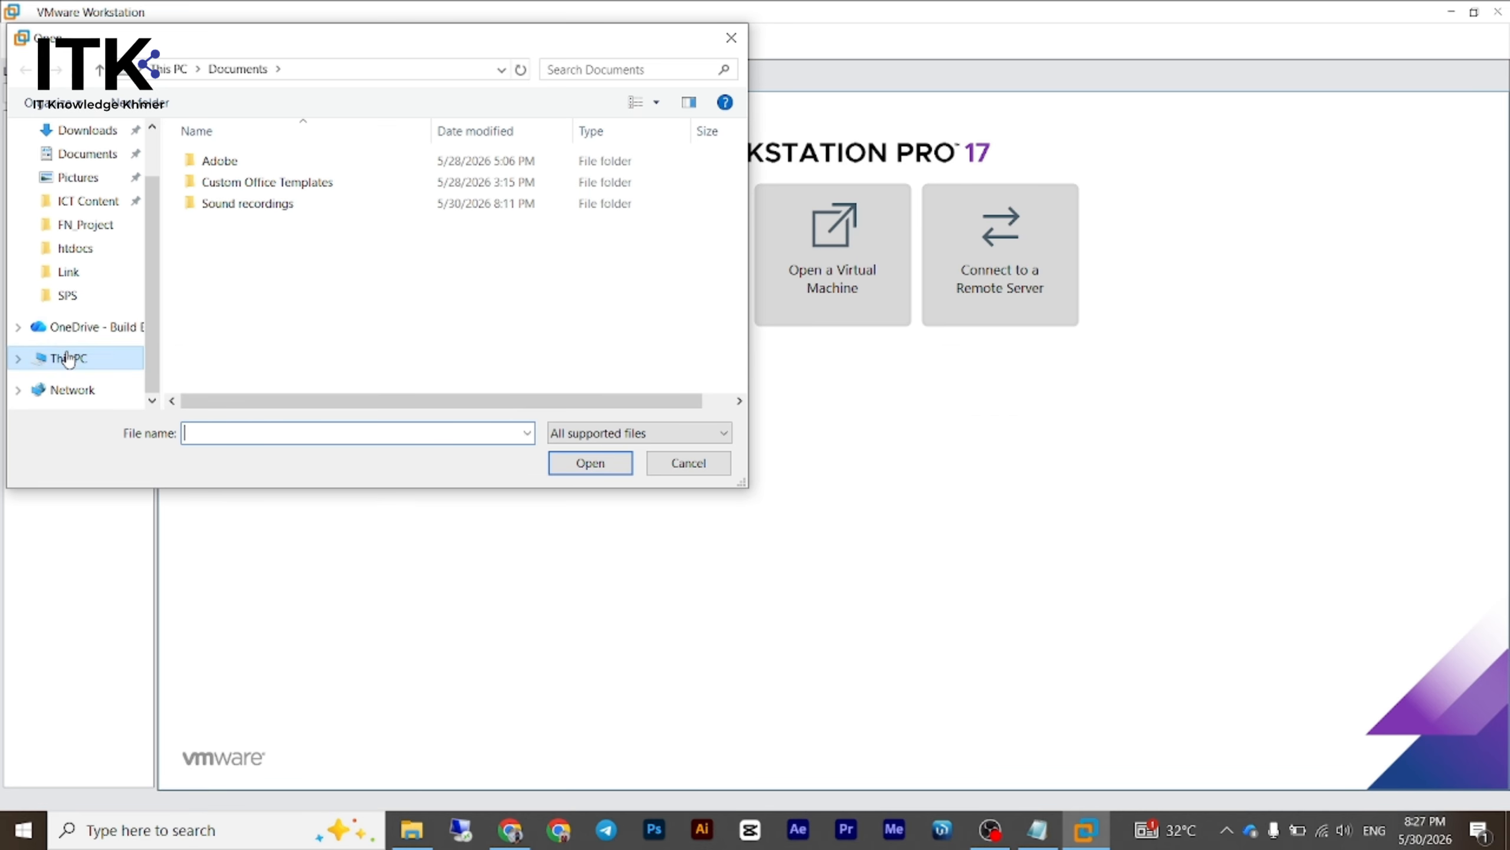
left_click(89, 359)
scroll(420, 378, "down", 3)
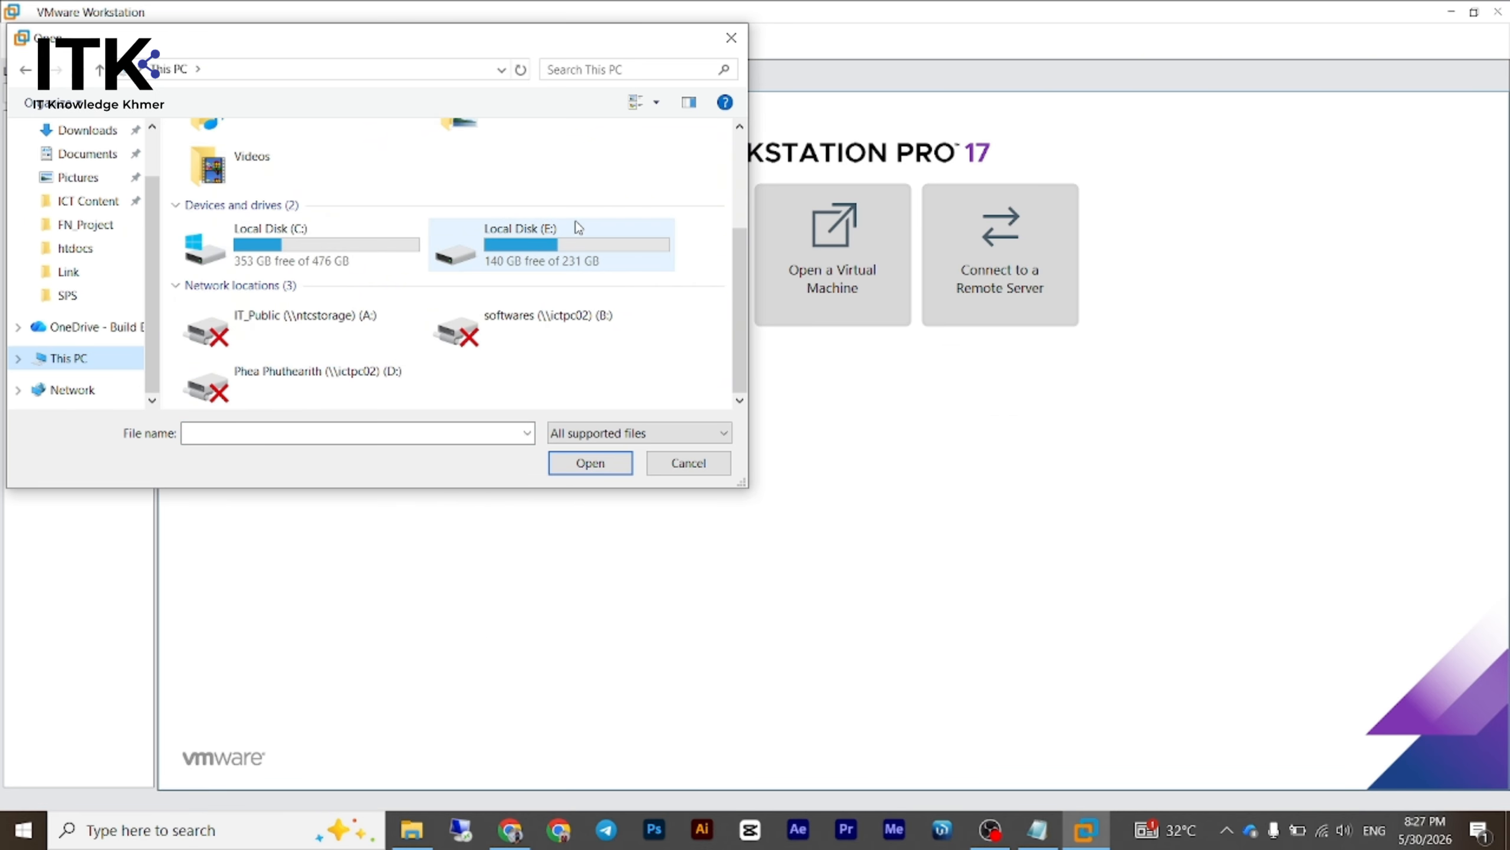
double_click(569, 256)
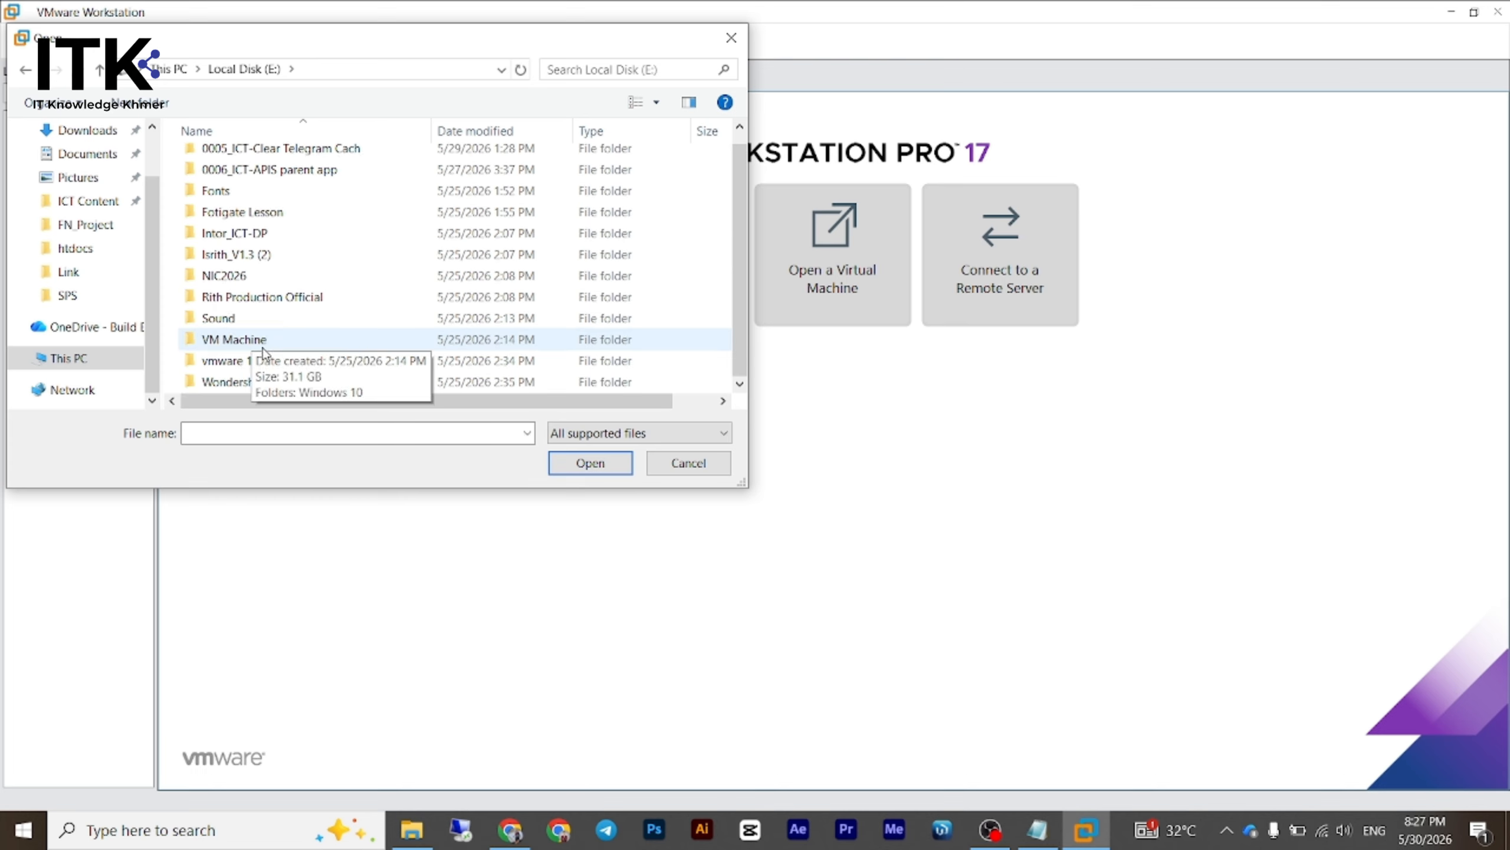
double_click(288, 341)
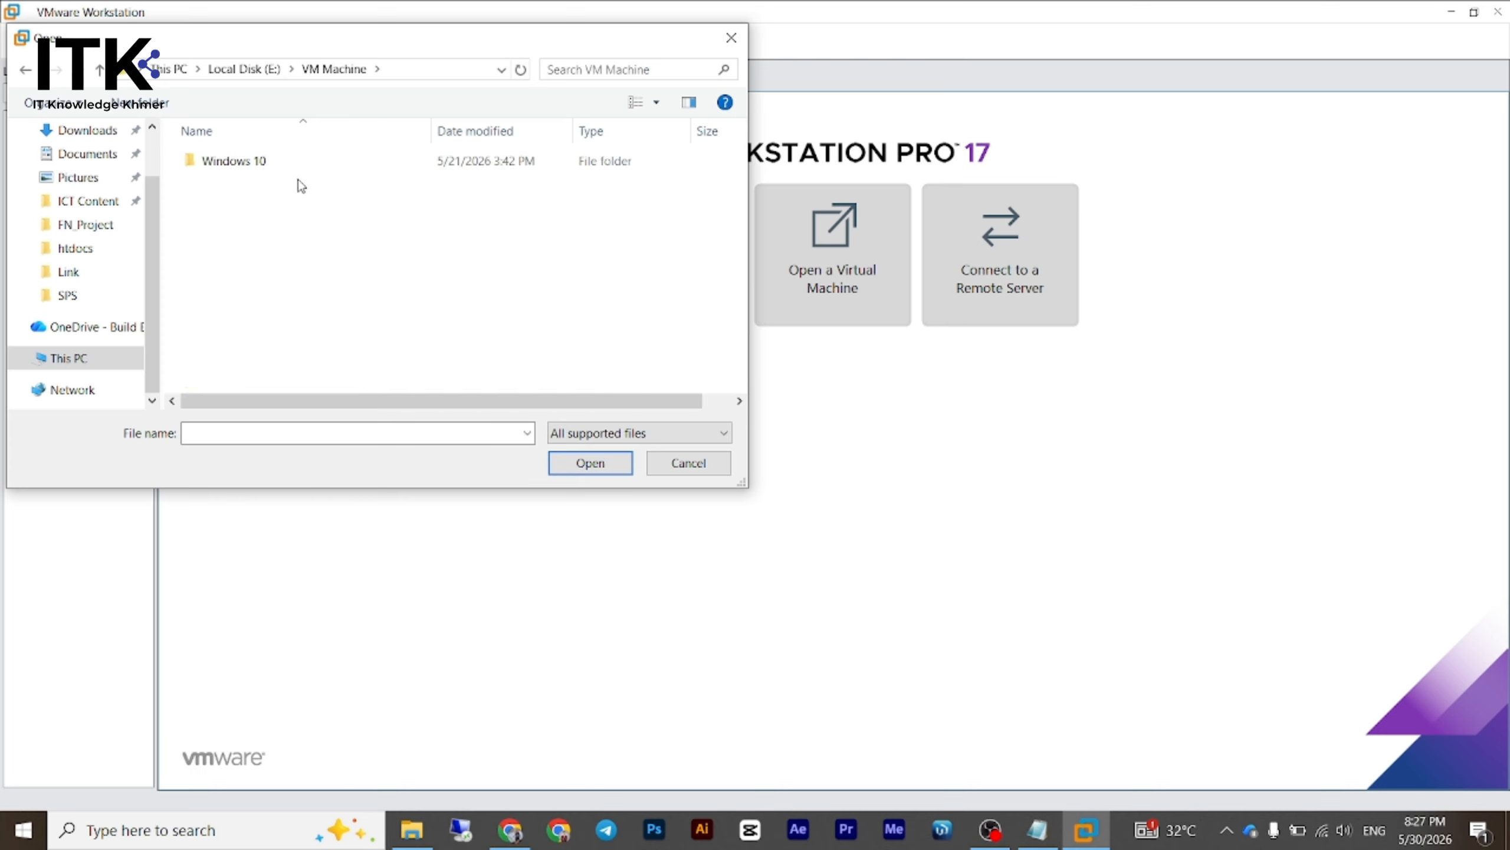
double_click(275, 168)
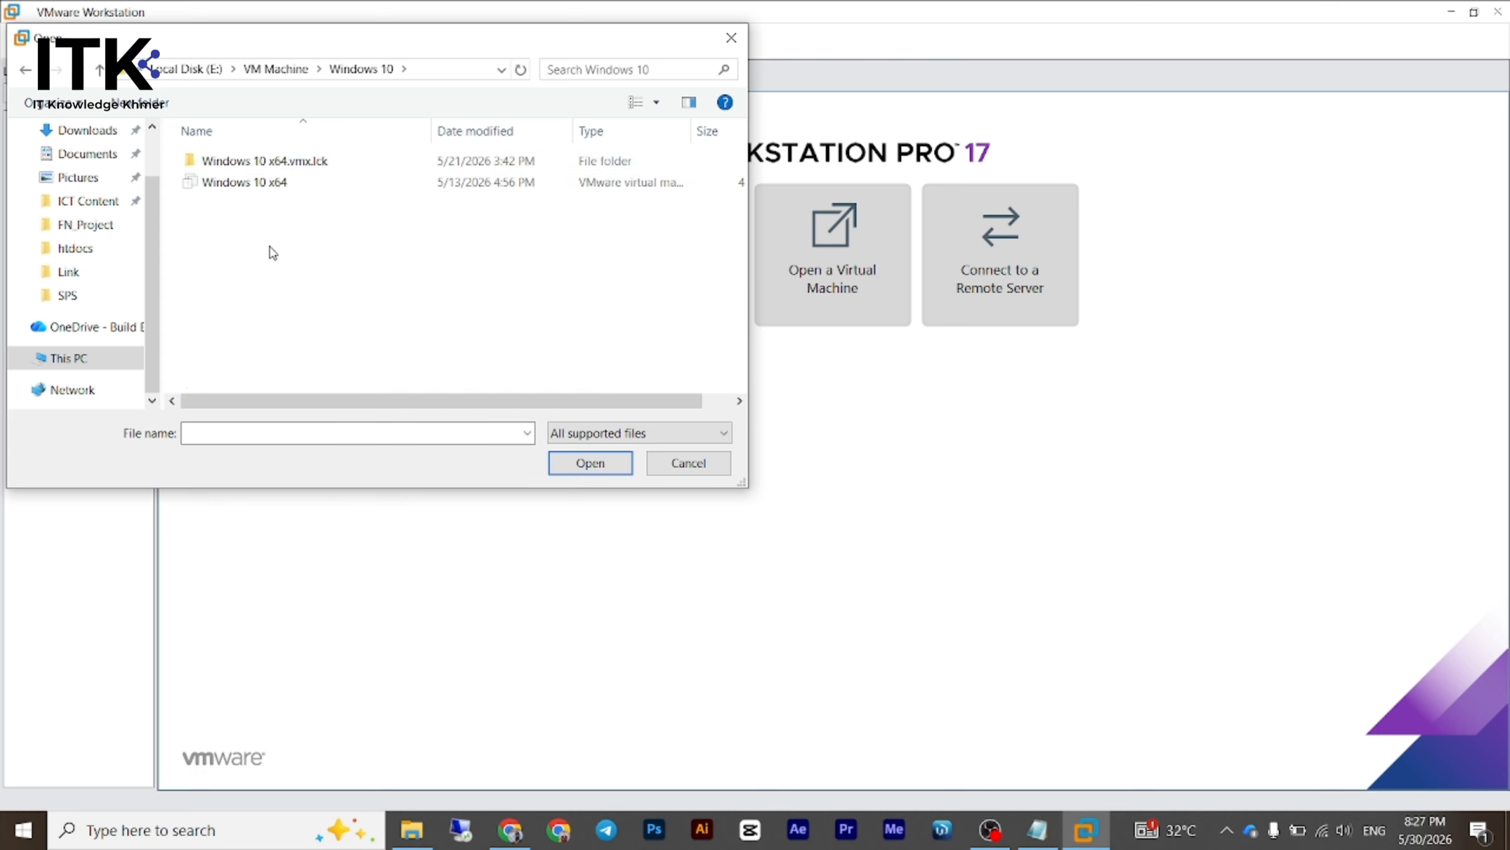
left_click(254, 190)
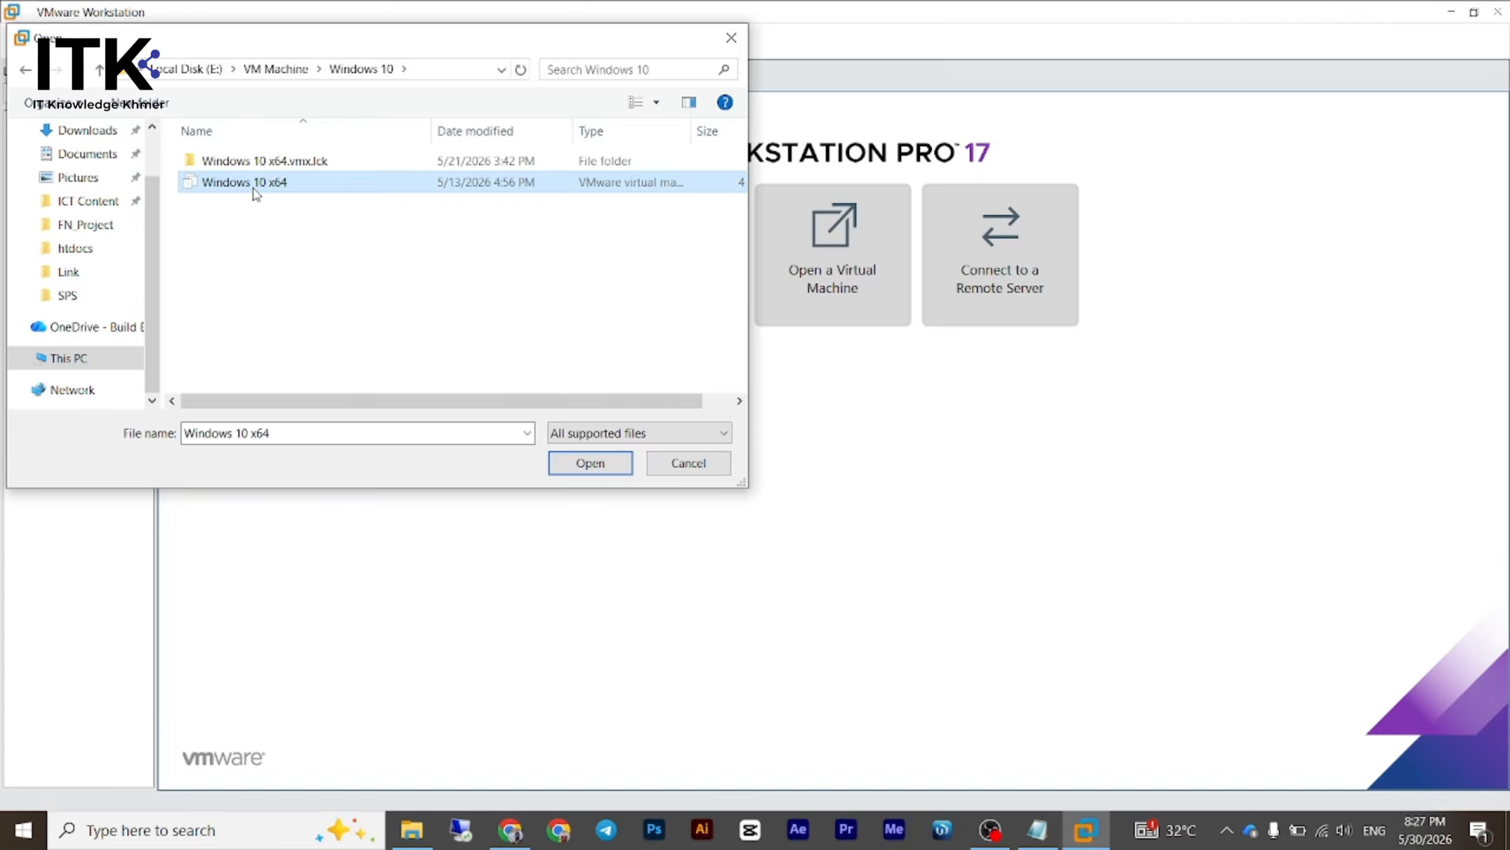
left_click(589, 464)
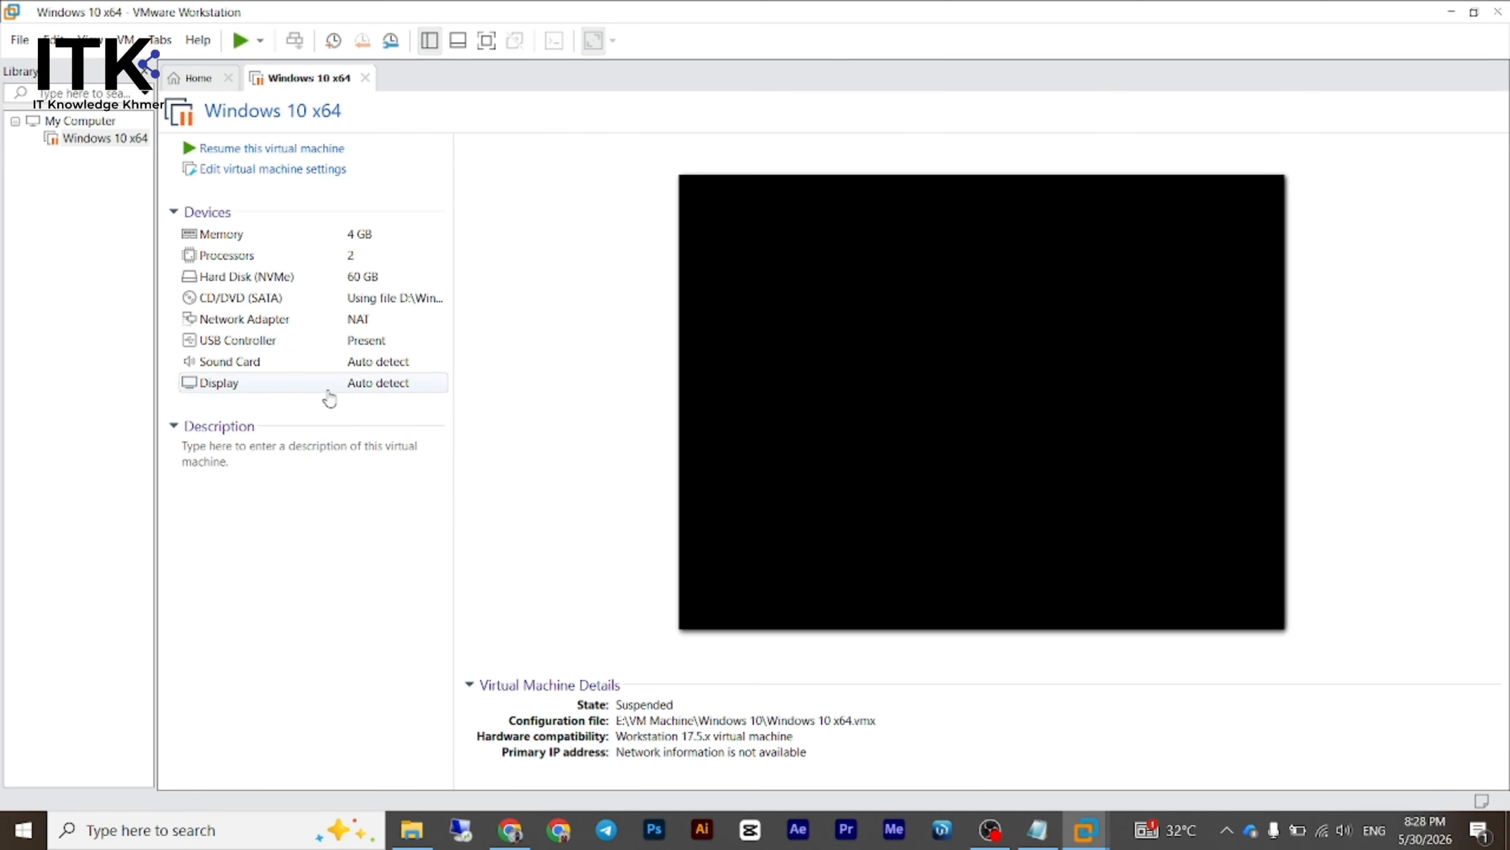
- Review the memory and hard disk settings of the Windows 10 x64 virtual machine and close its settings
left_click(297, 169)
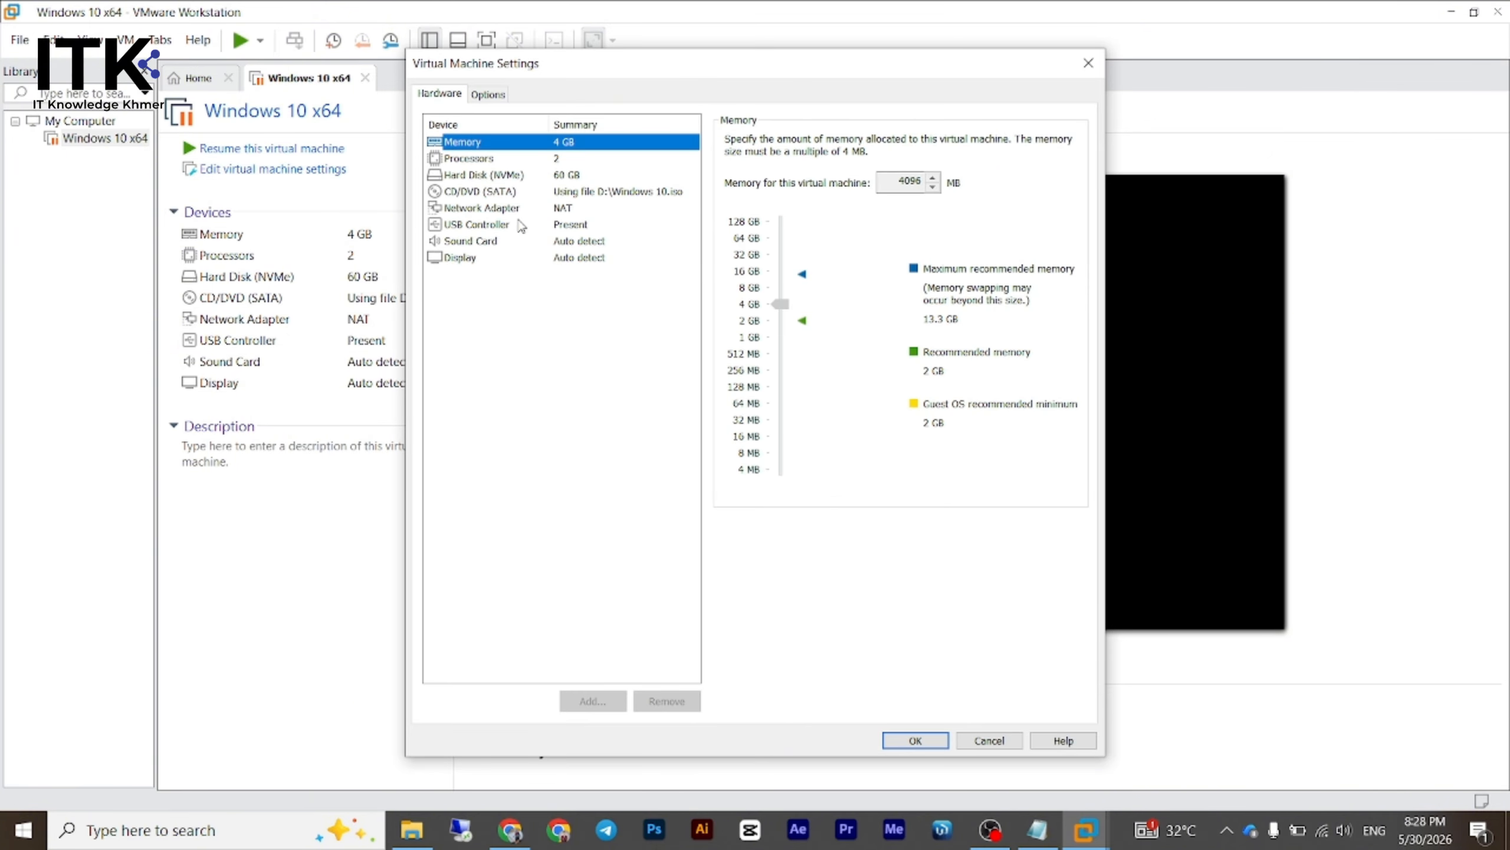
left_click(505, 175)
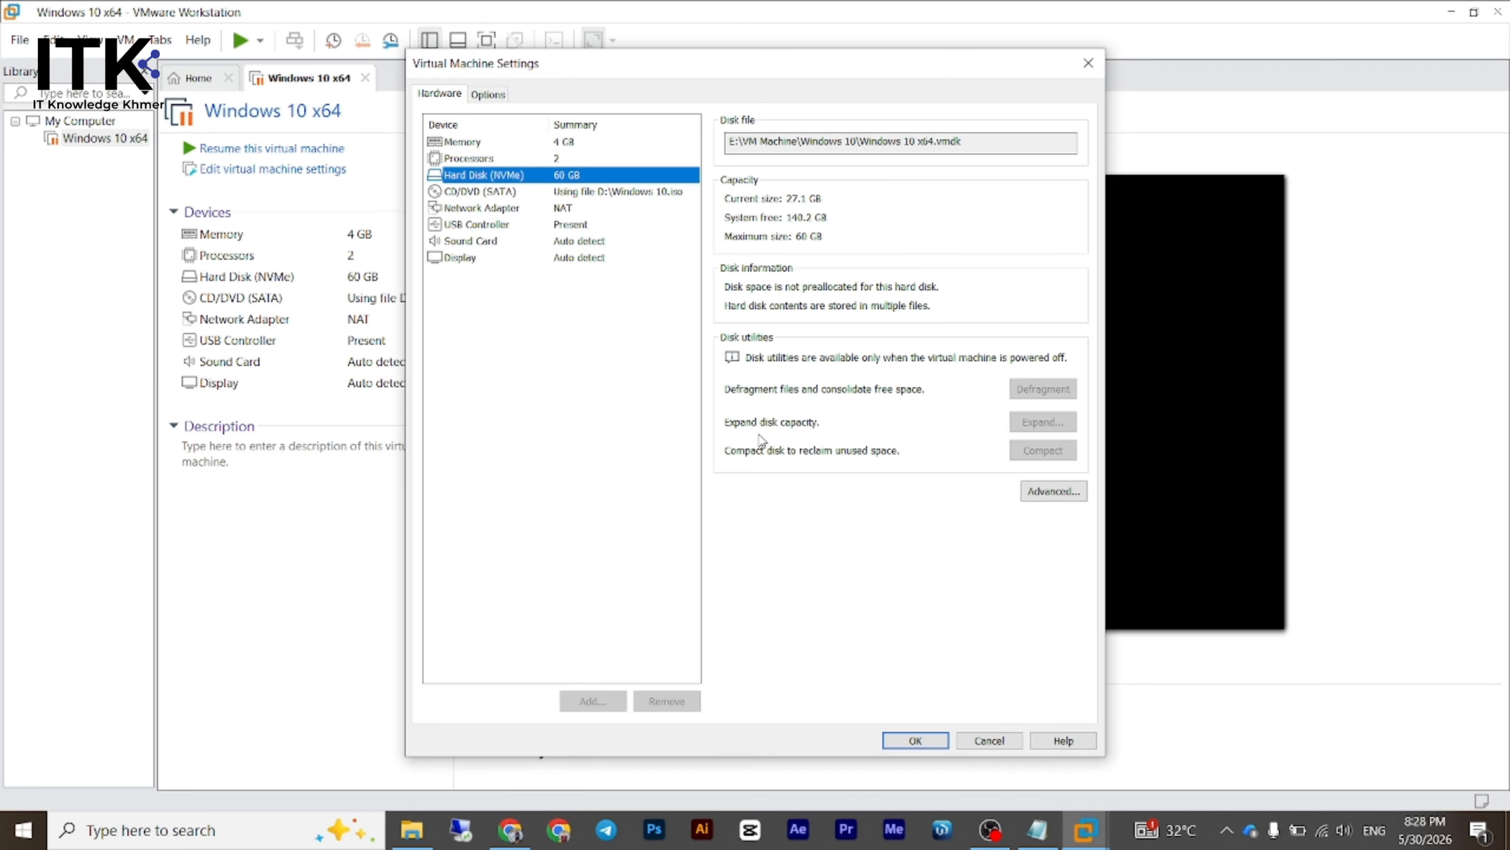
left_click(915, 741)
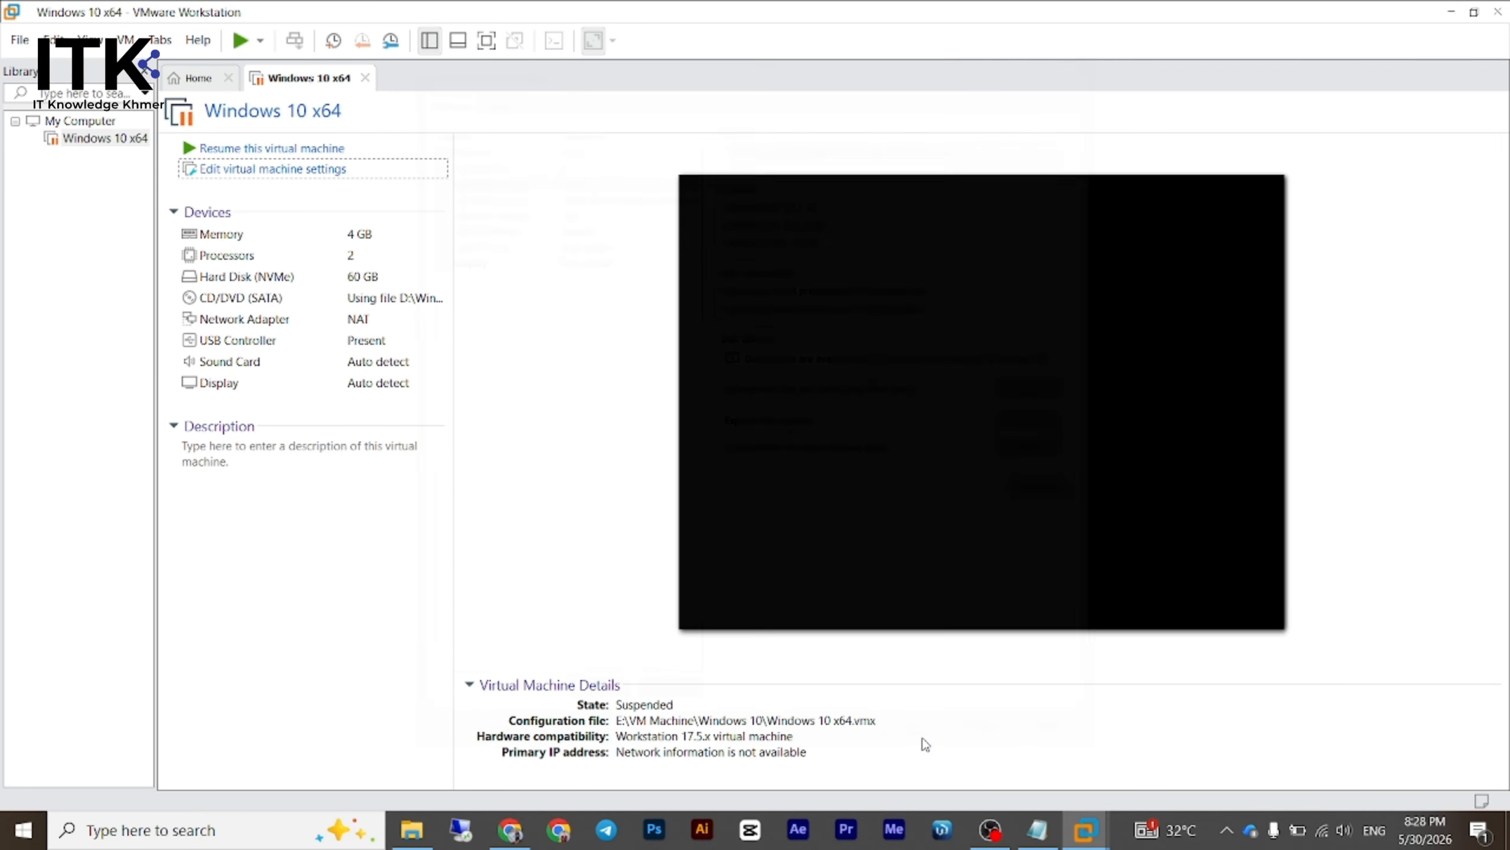
- Resume the Windows 10 x64 virtual machine as moved and allow the guest to be discoverable on its network
left_click(331, 150)
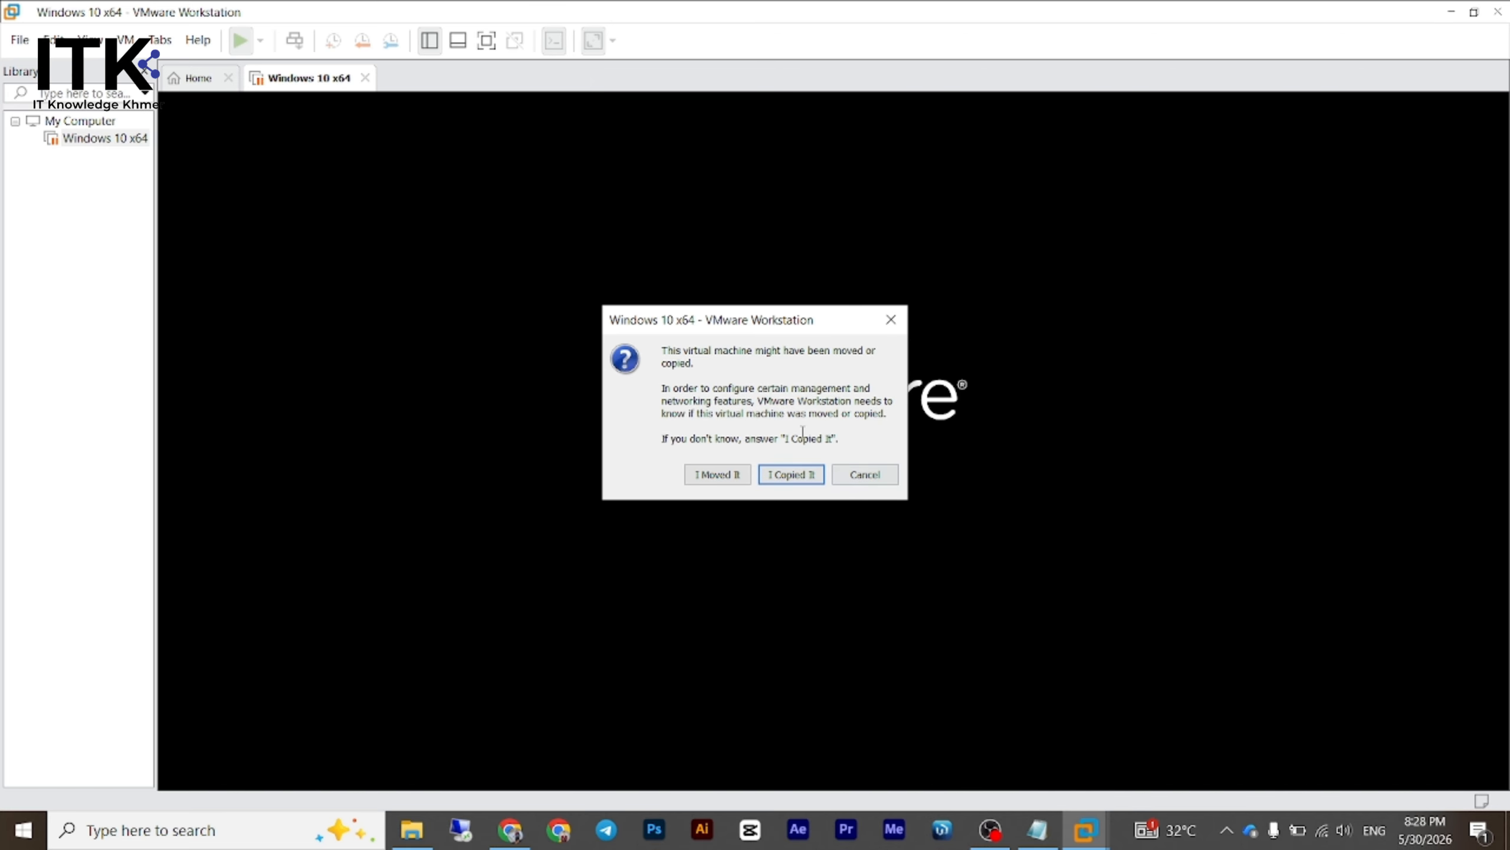
left_click(724, 481)
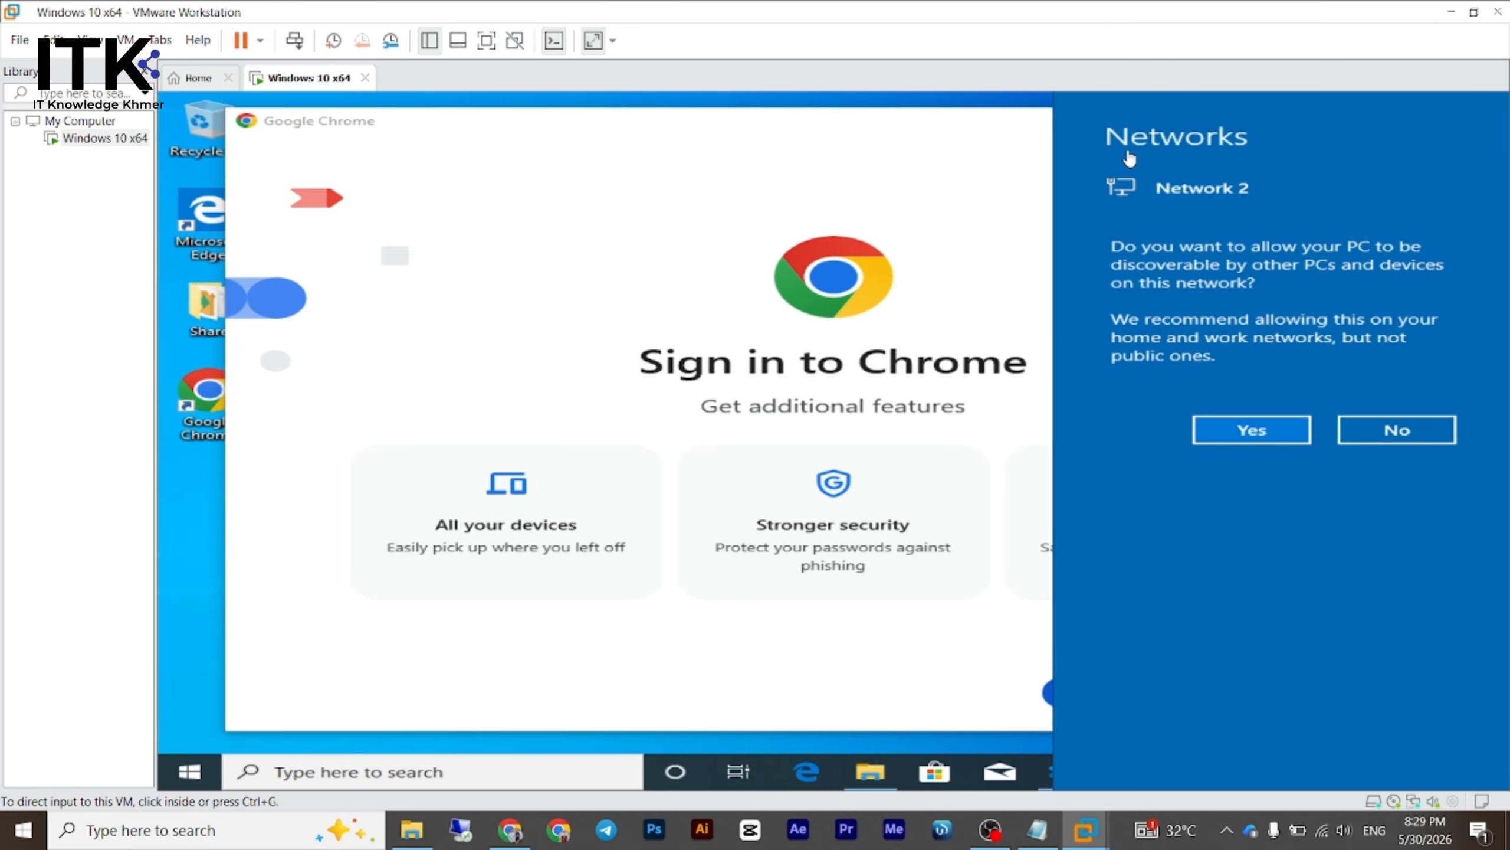
left_click(1283, 435)
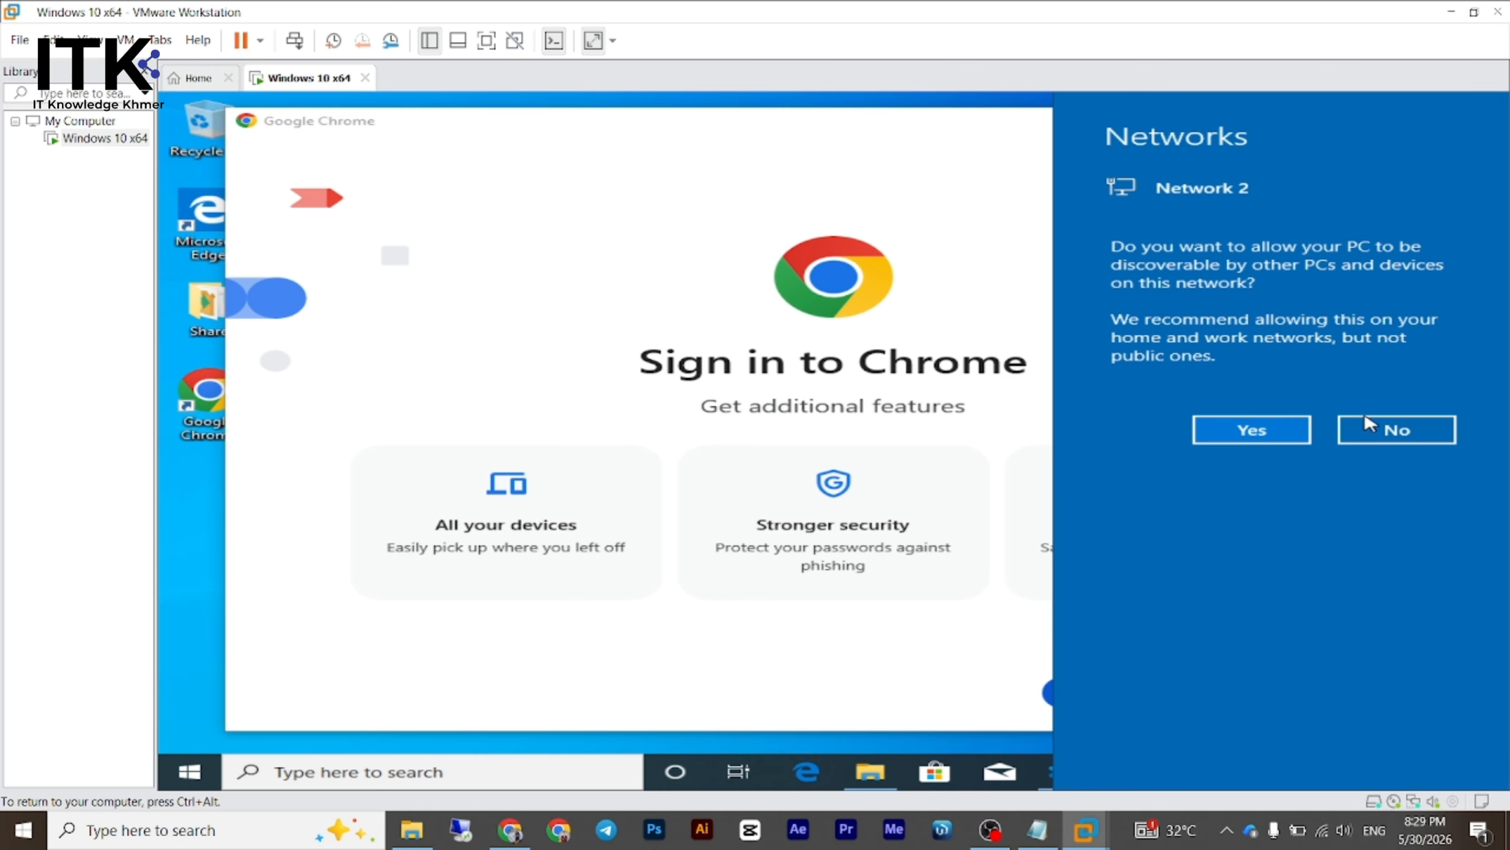
left_click(1225, 429)
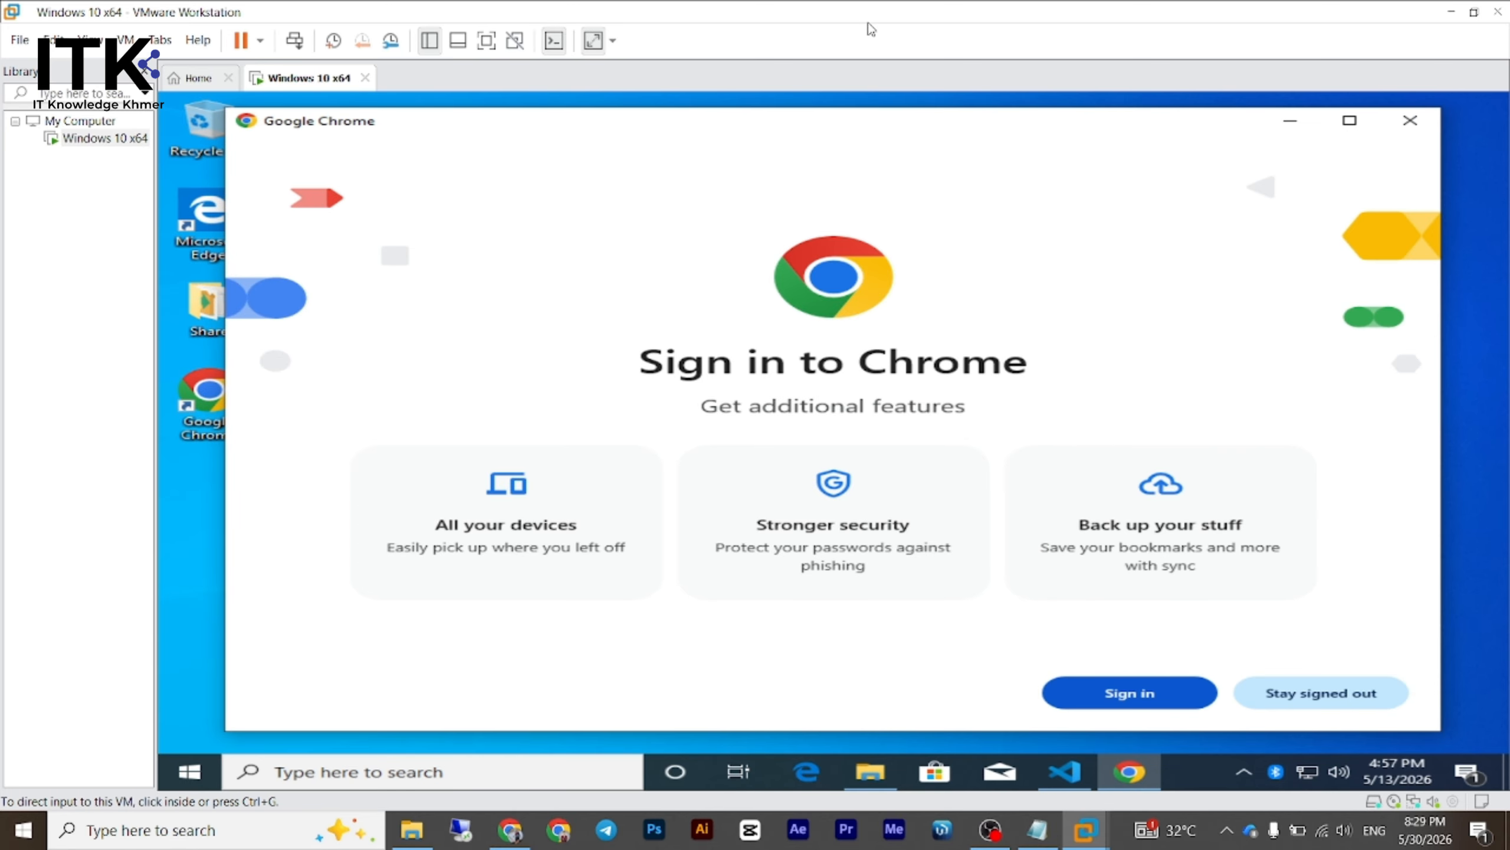
- Show the virtual machine in full screen and close the guest's Chrome after choosing to stay signed out
left_click(486, 42)
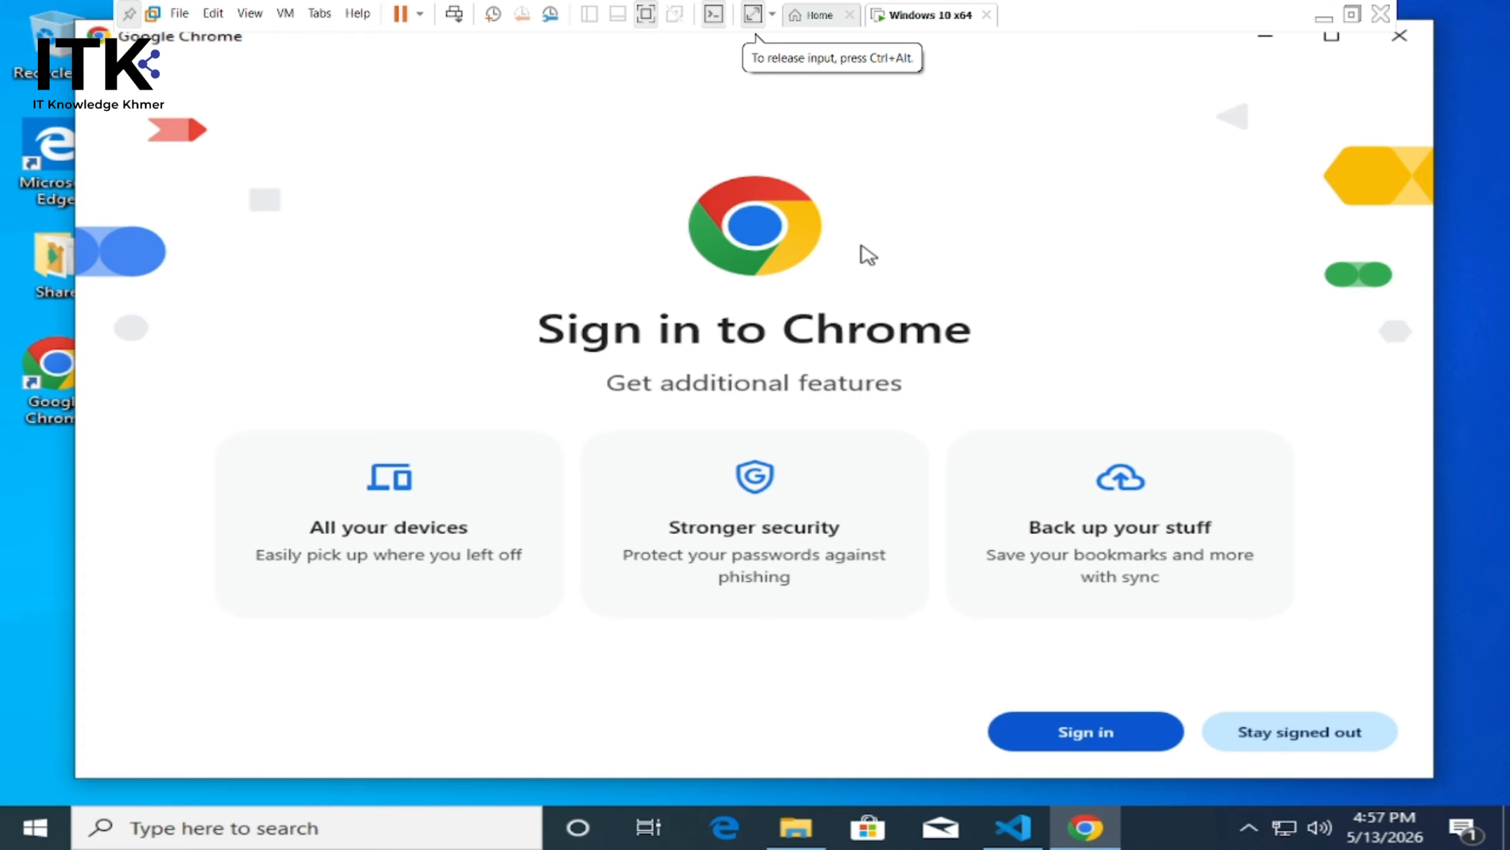
left_click(1340, 747)
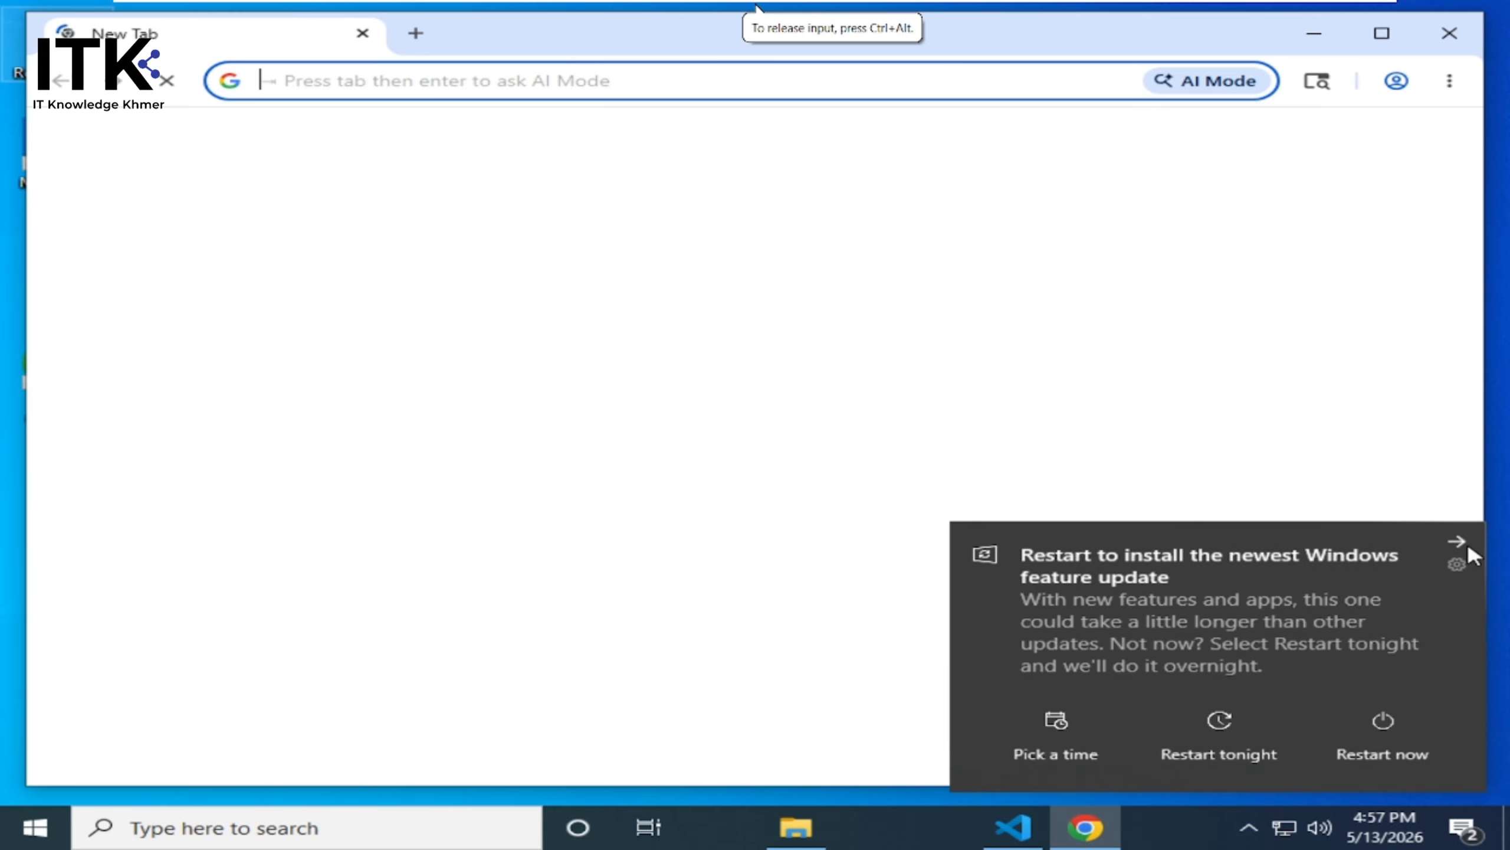
left_click(1449, 33)
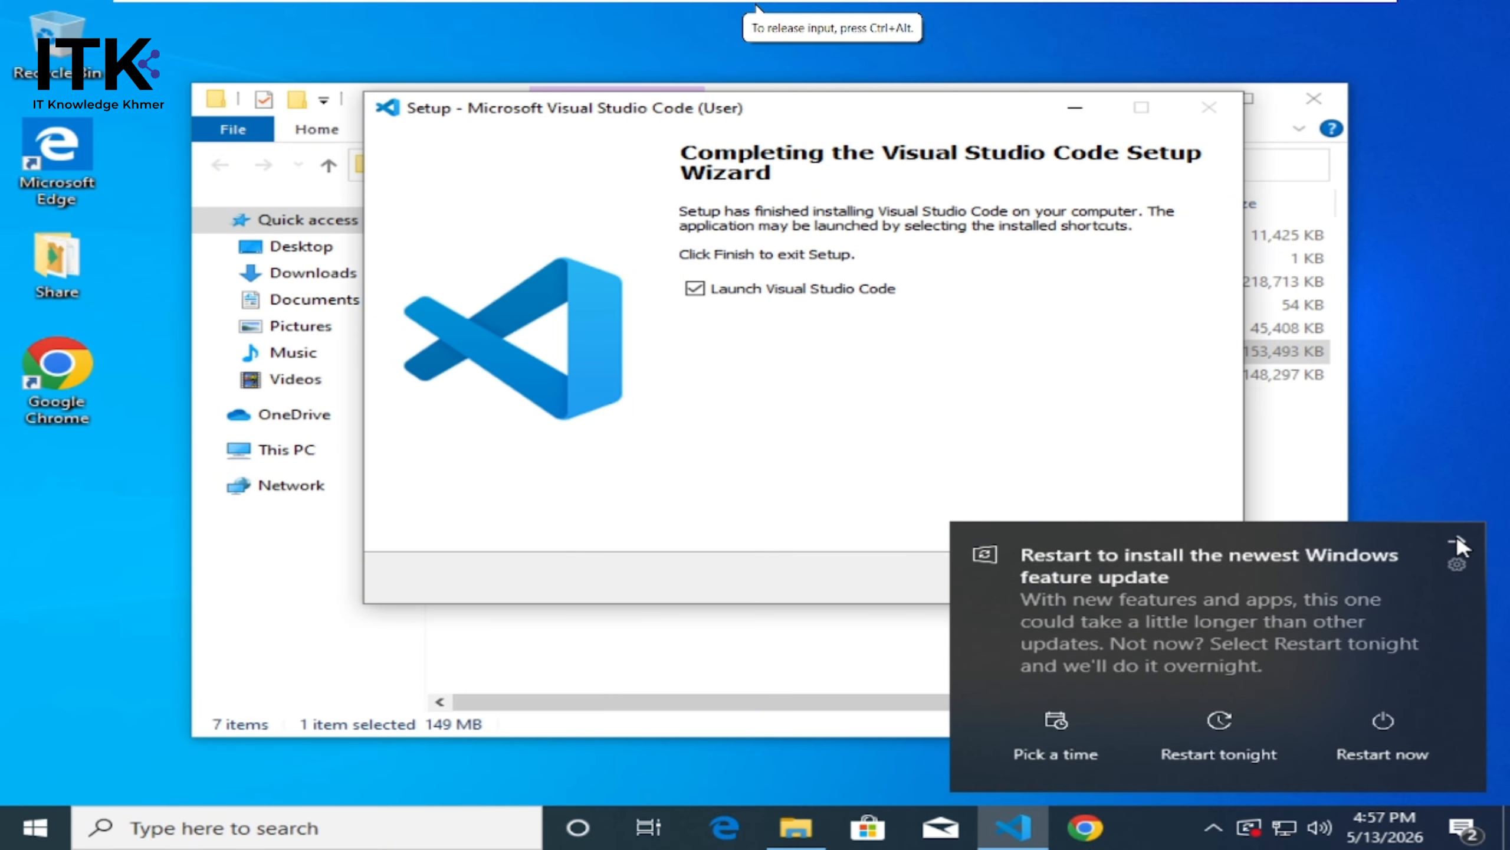
- Dismiss the guest's update restart notification, finish the Visual Studio Code setup, and close the remaining windows
left_click(1458, 536)
left_click(1091, 578)
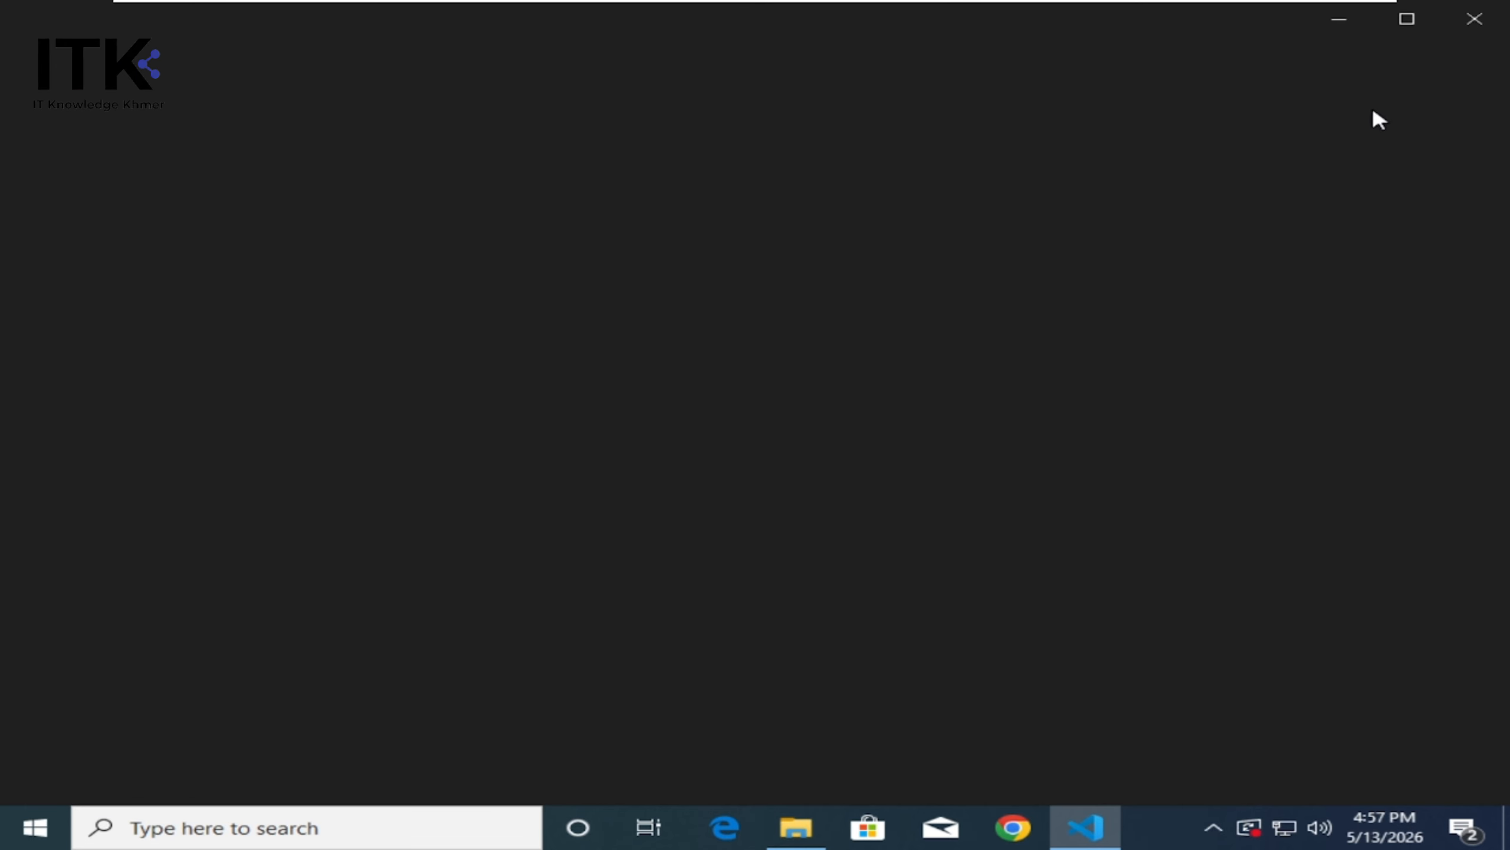
left_click(1472, 21)
left_click(1322, 98)
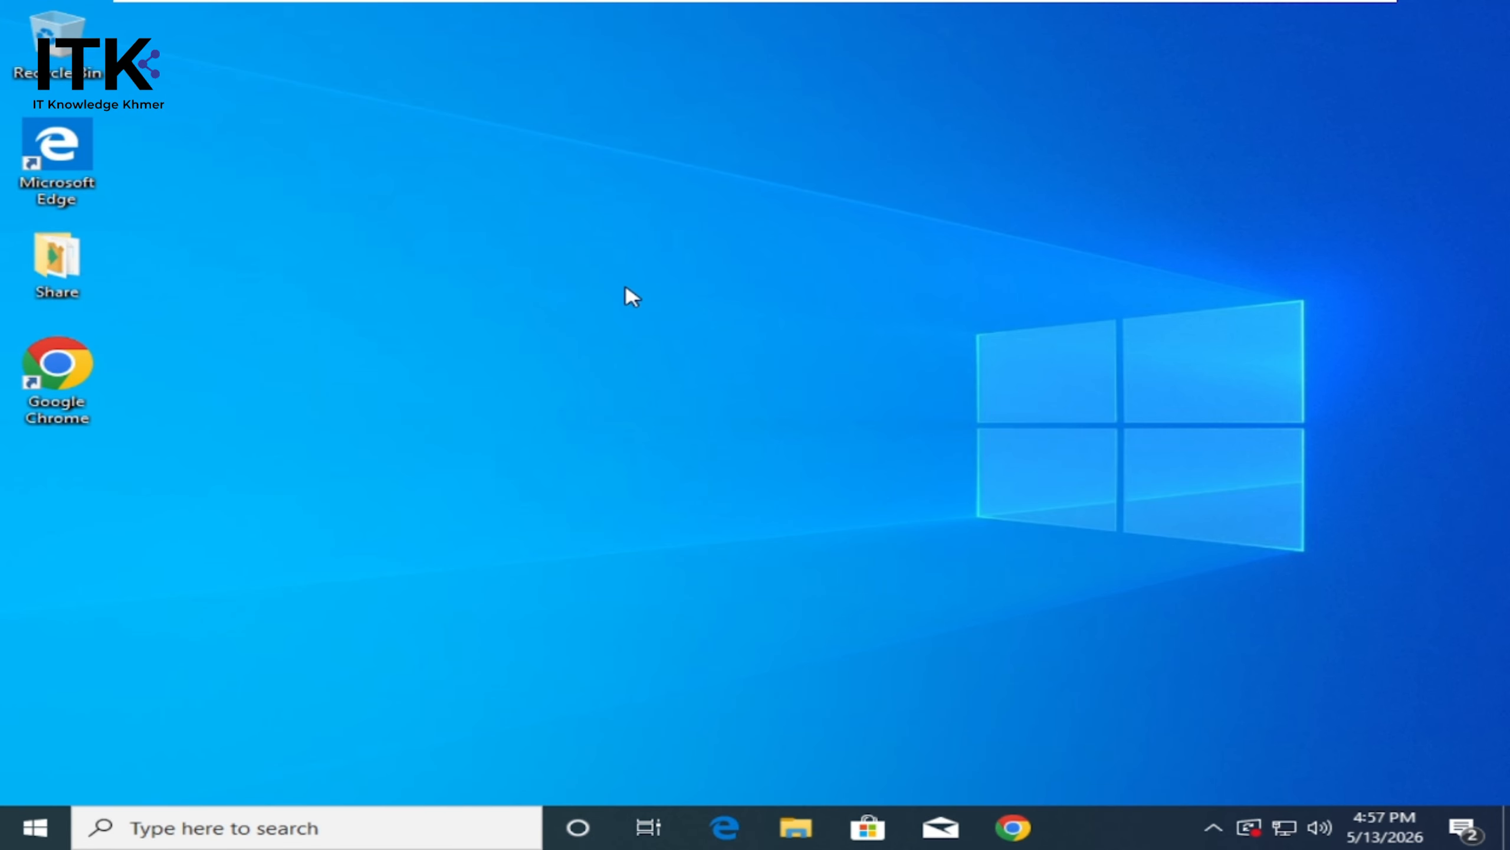
right_click(629, 295)
left_click(654, 286)
right_click(764, 276)
left_click(856, 341)
- Leave full-screen mode and power off the Windows 10 x64 virtual machine
mouse_move(733, 6)
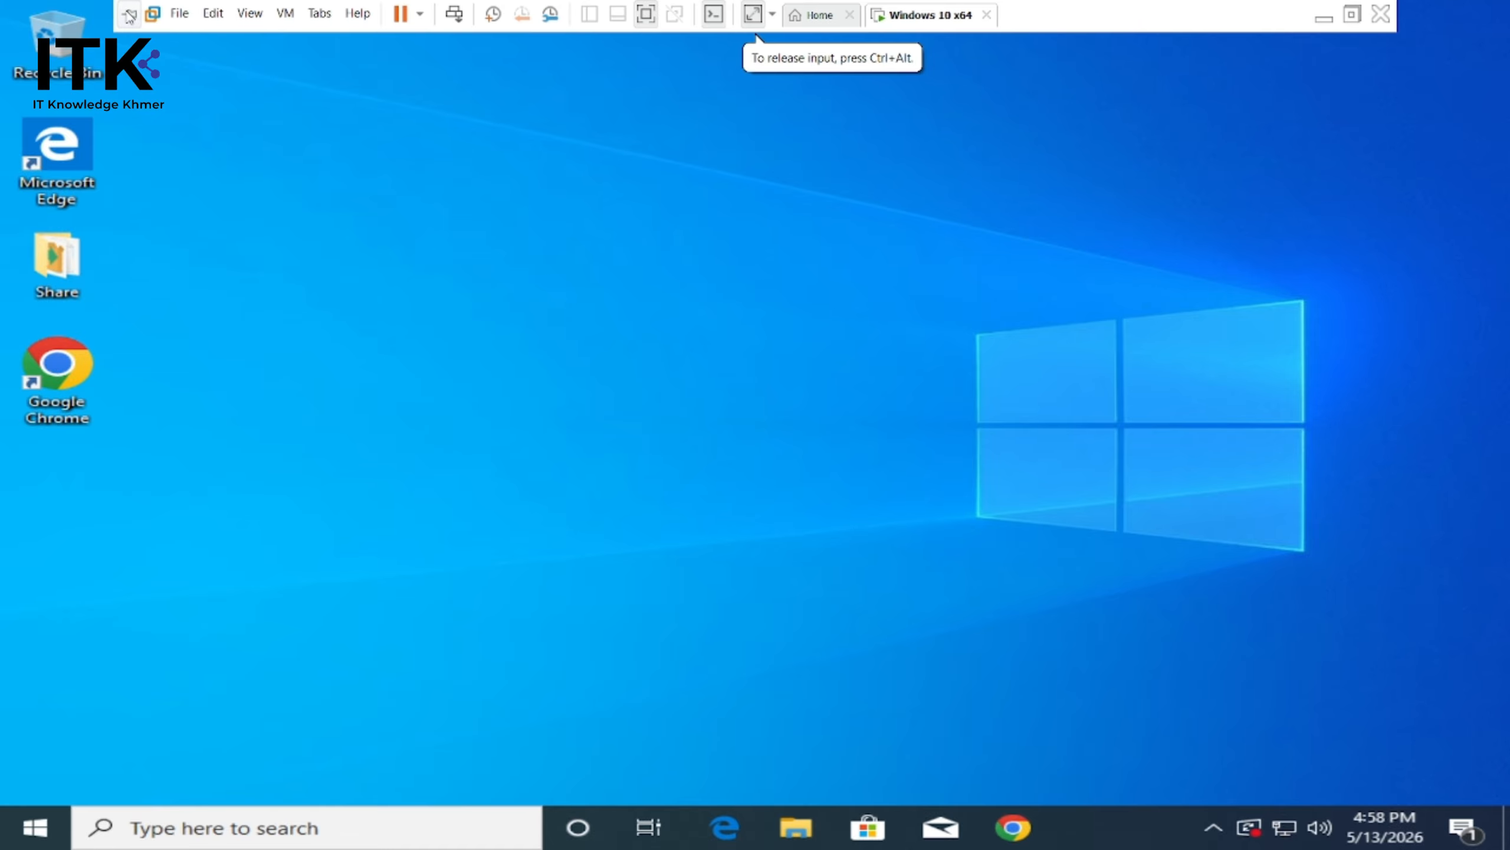
left_click(654, 15)
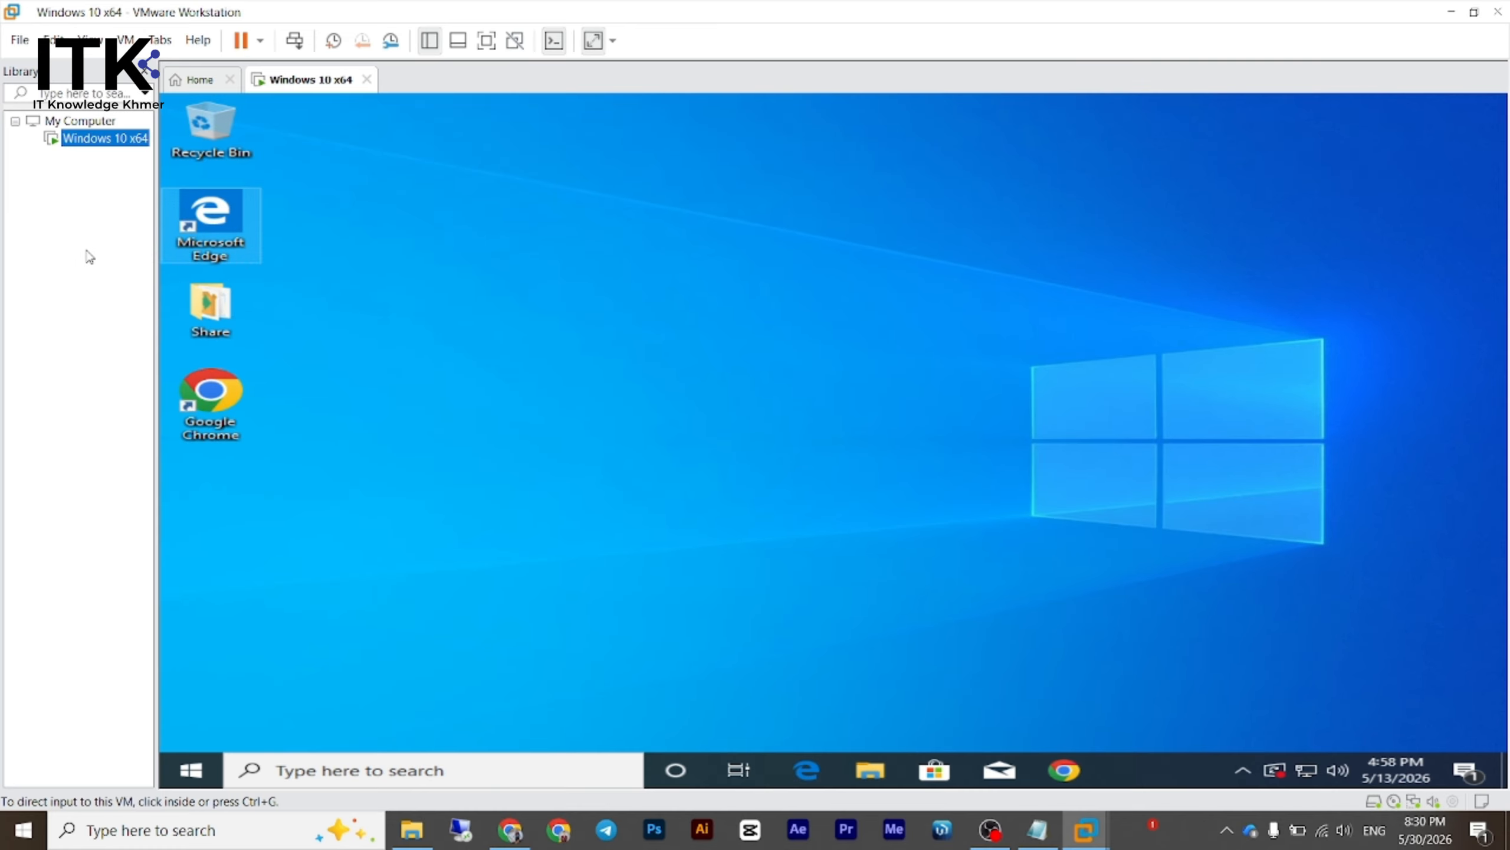
right_click(310, 85)
mouse_move(386, 115)
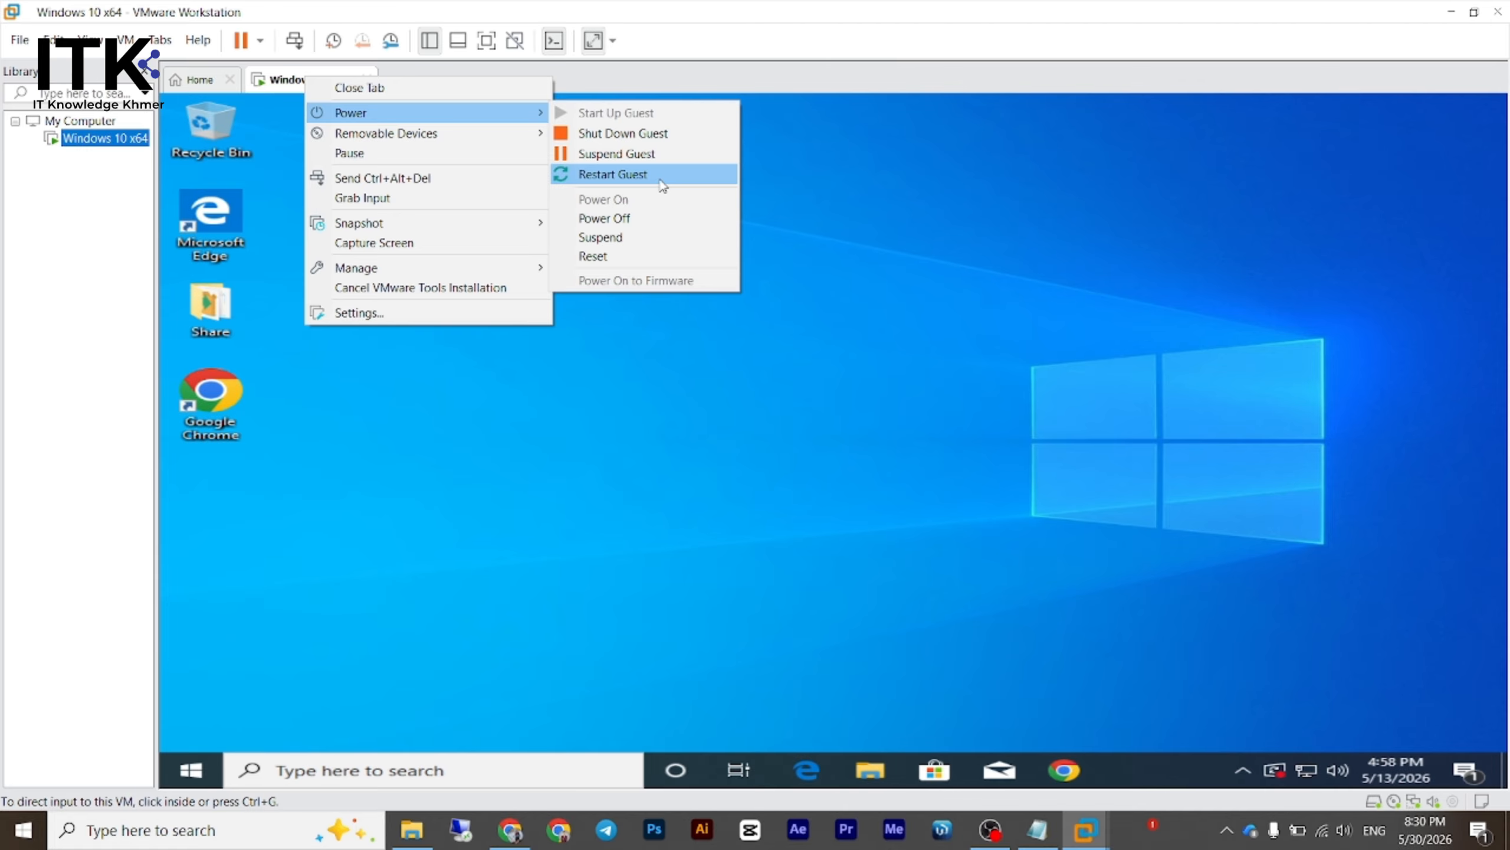
left_click(654, 218)
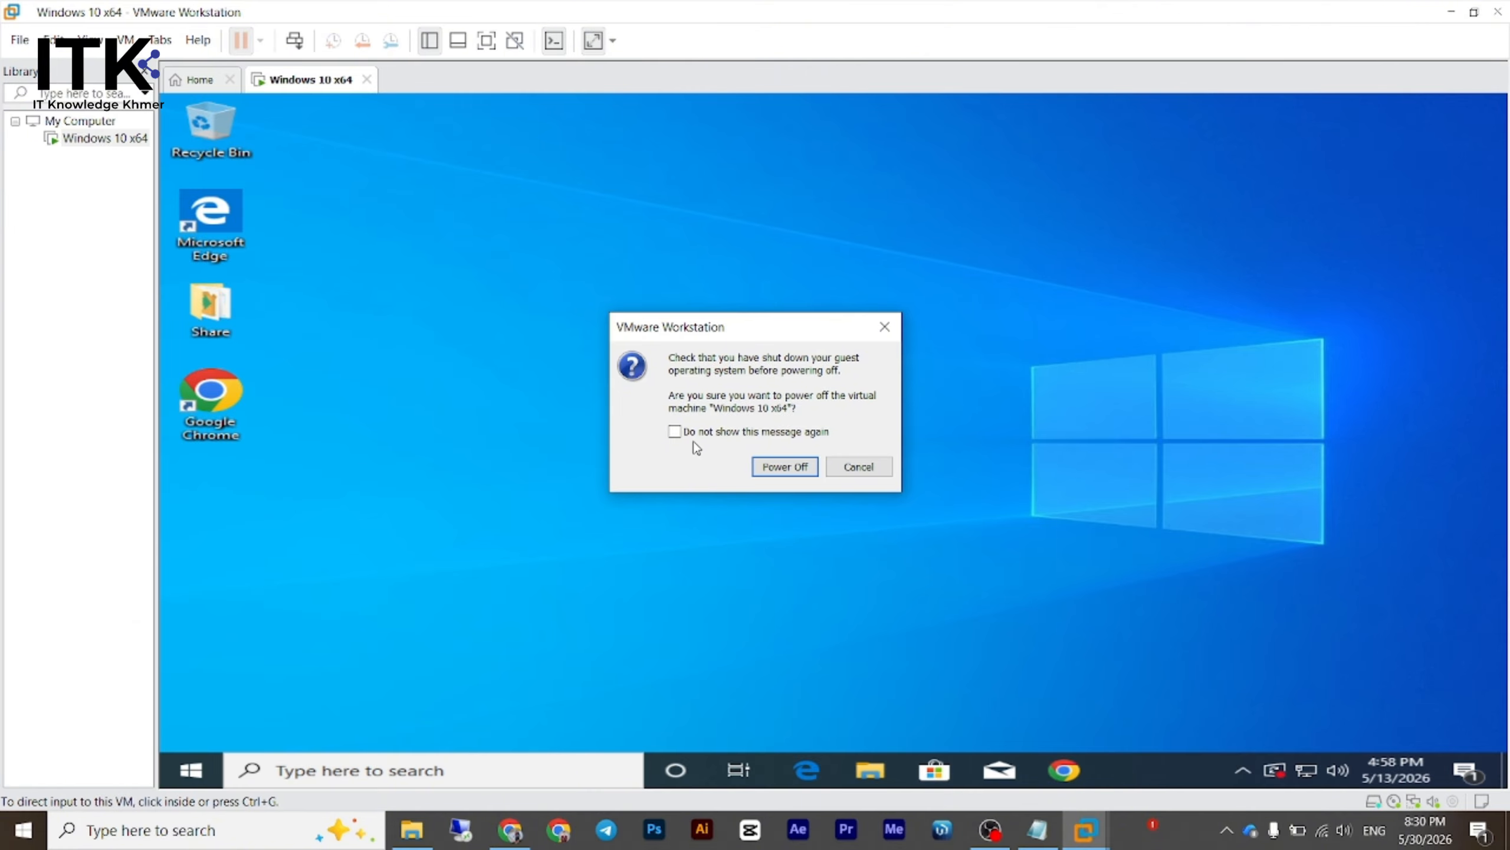
left_click(784, 470)
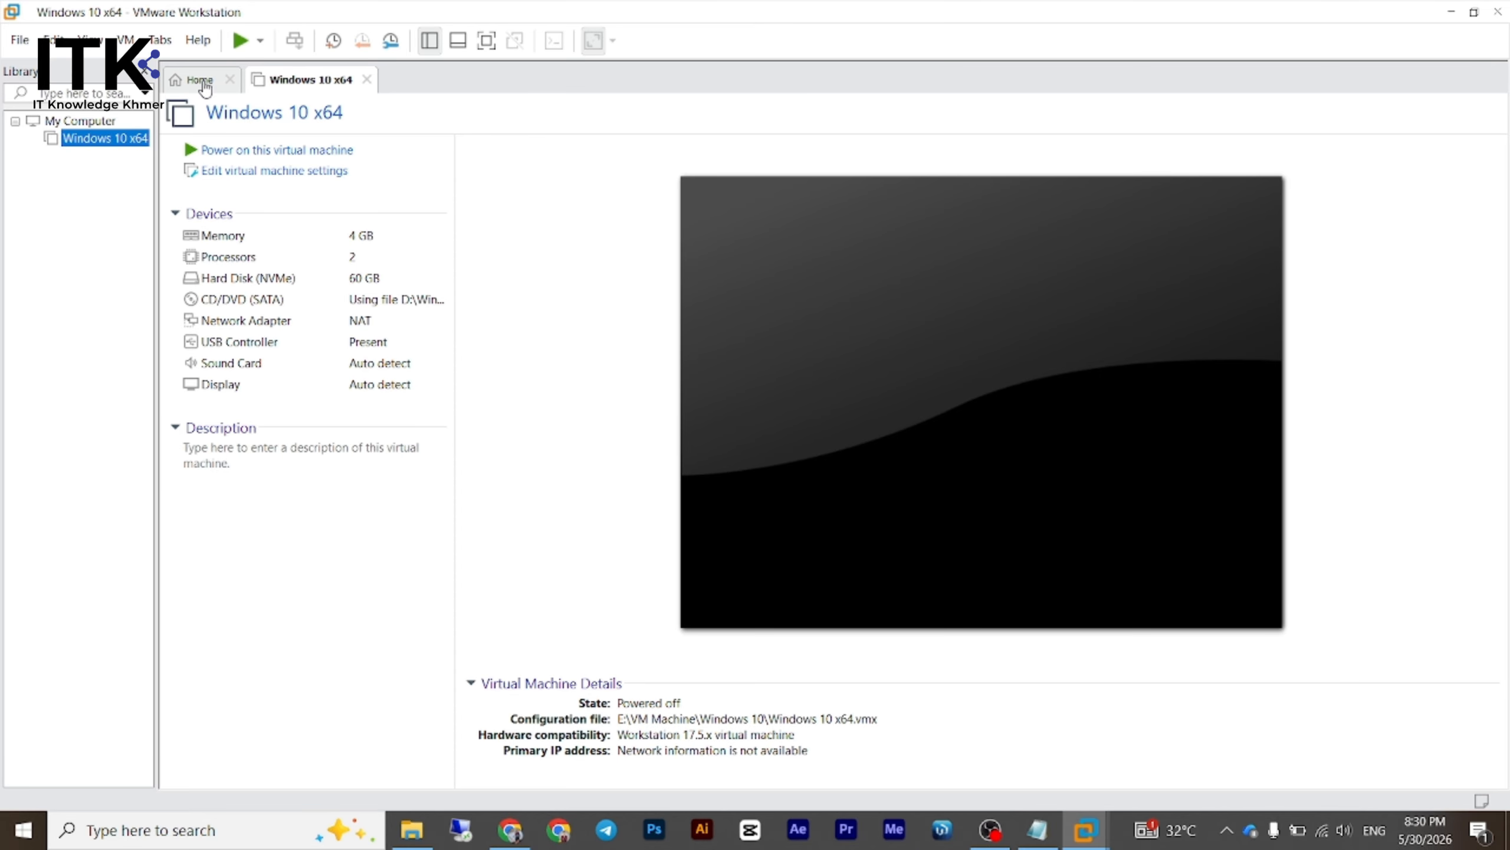
- Return to the VMware Home page and locate the _Getintopc.com_SRV2019STD.ENU.NOV-2022 disc image on Local Disk (E:) in File Explorer
left_click(203, 81)
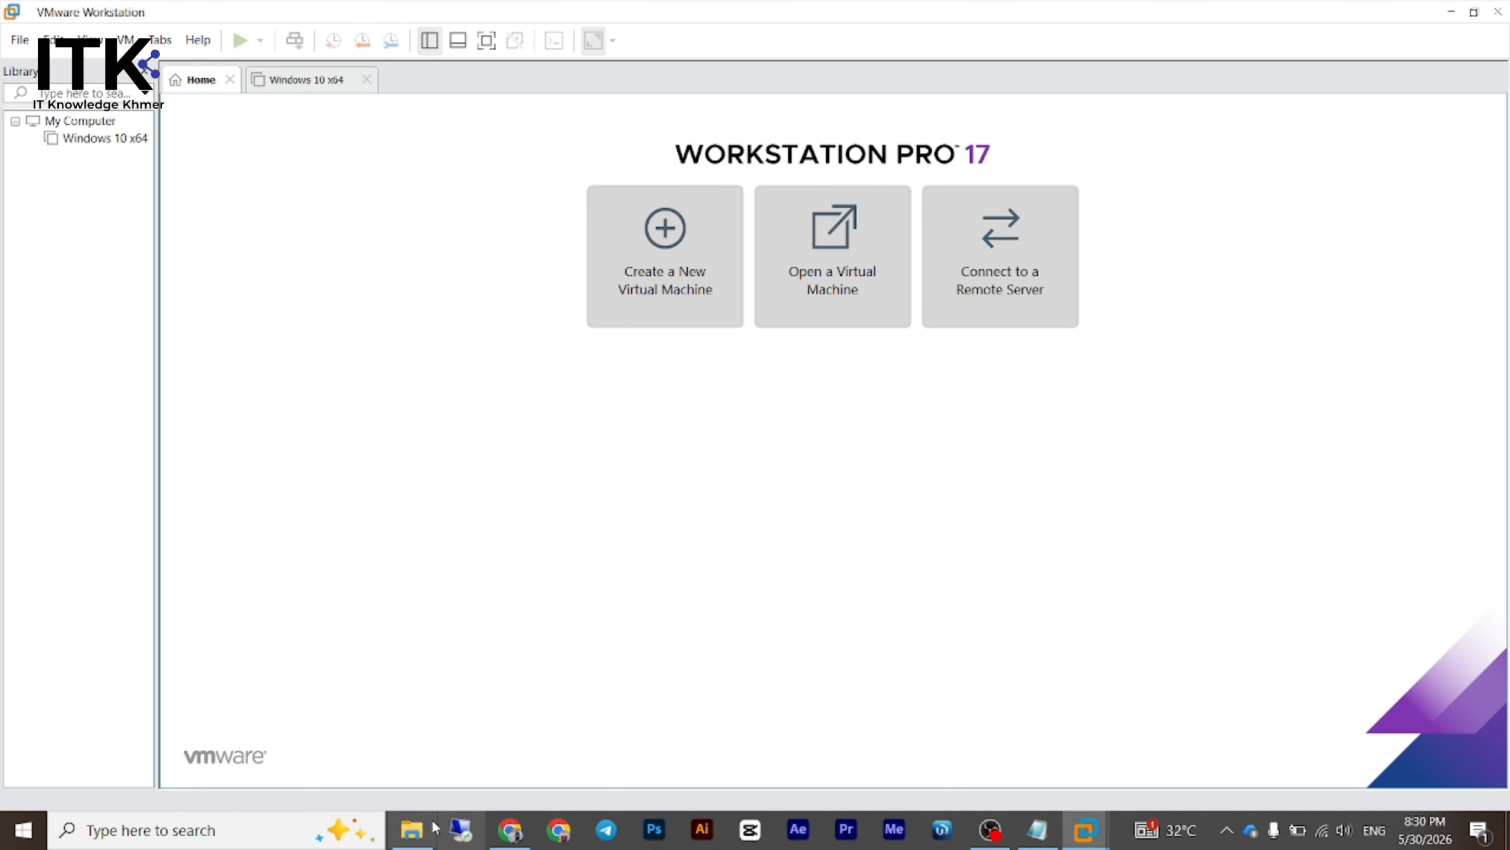
left_click(410, 738)
left_click_drag(669, 388, 674, 4)
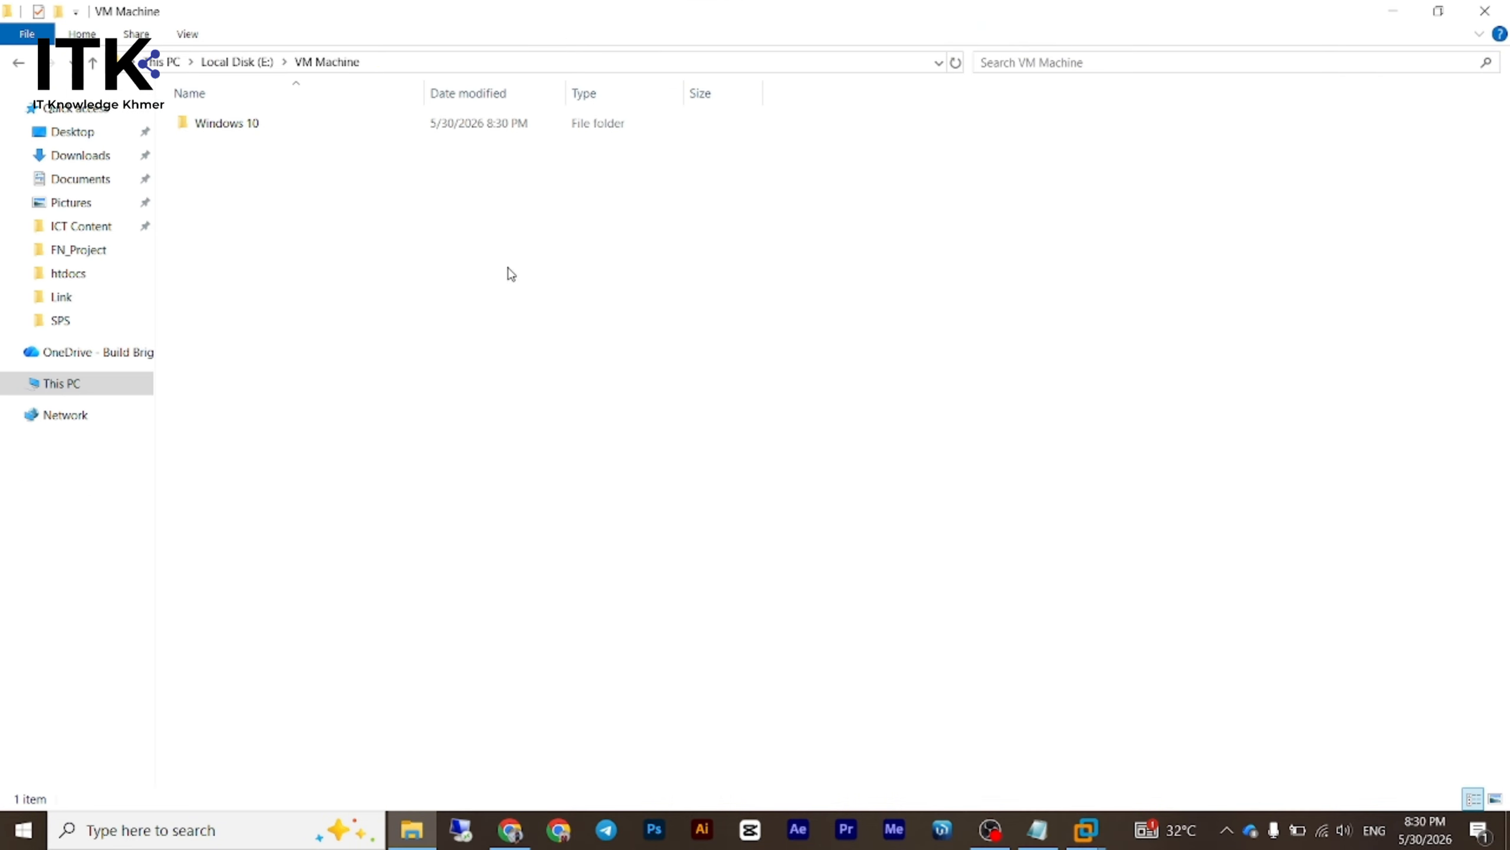
left_click(101, 380)
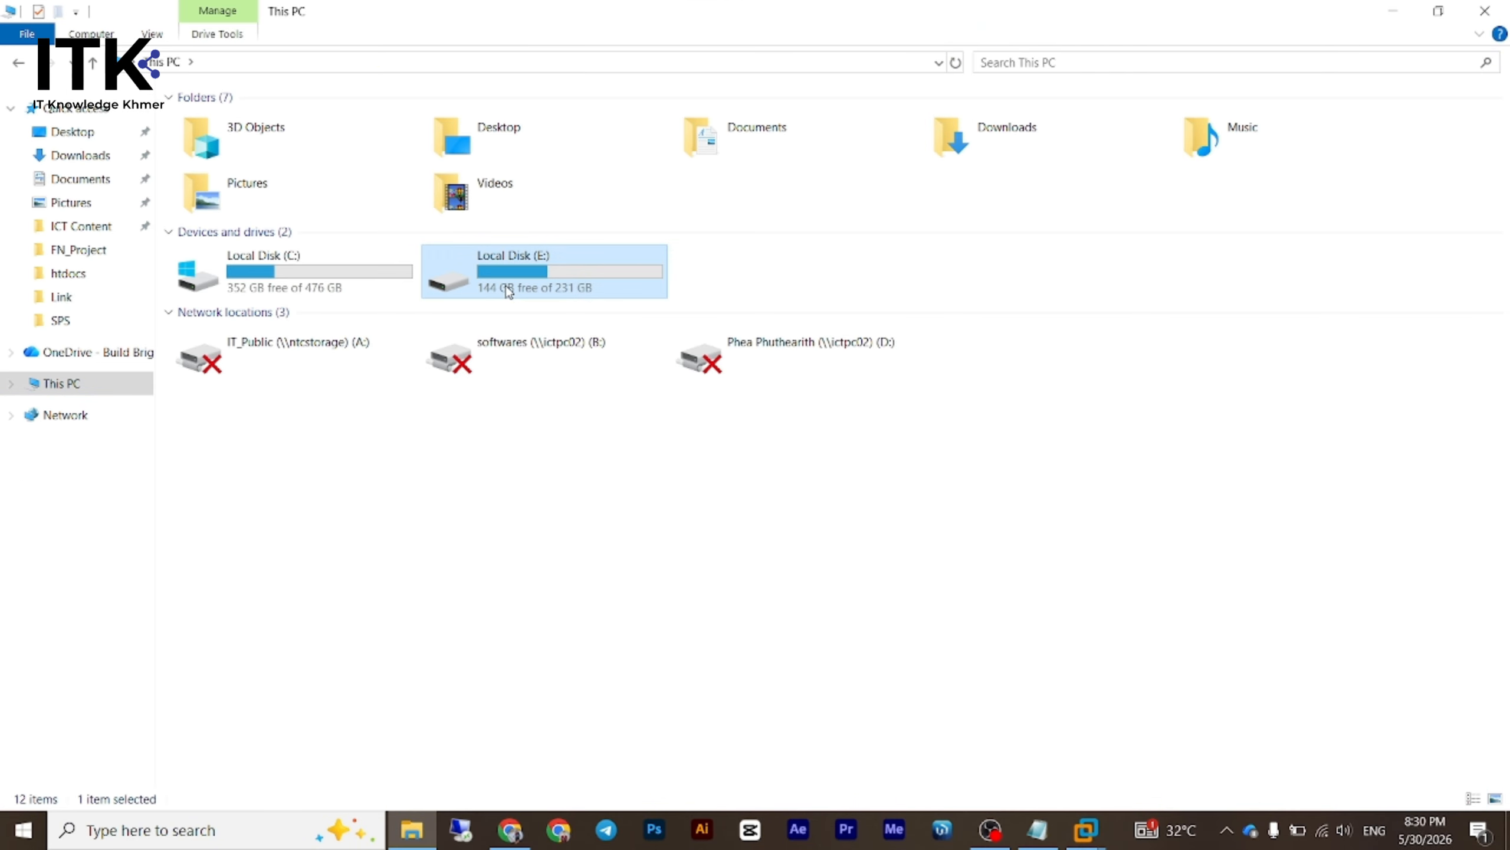
double_click(523, 271)
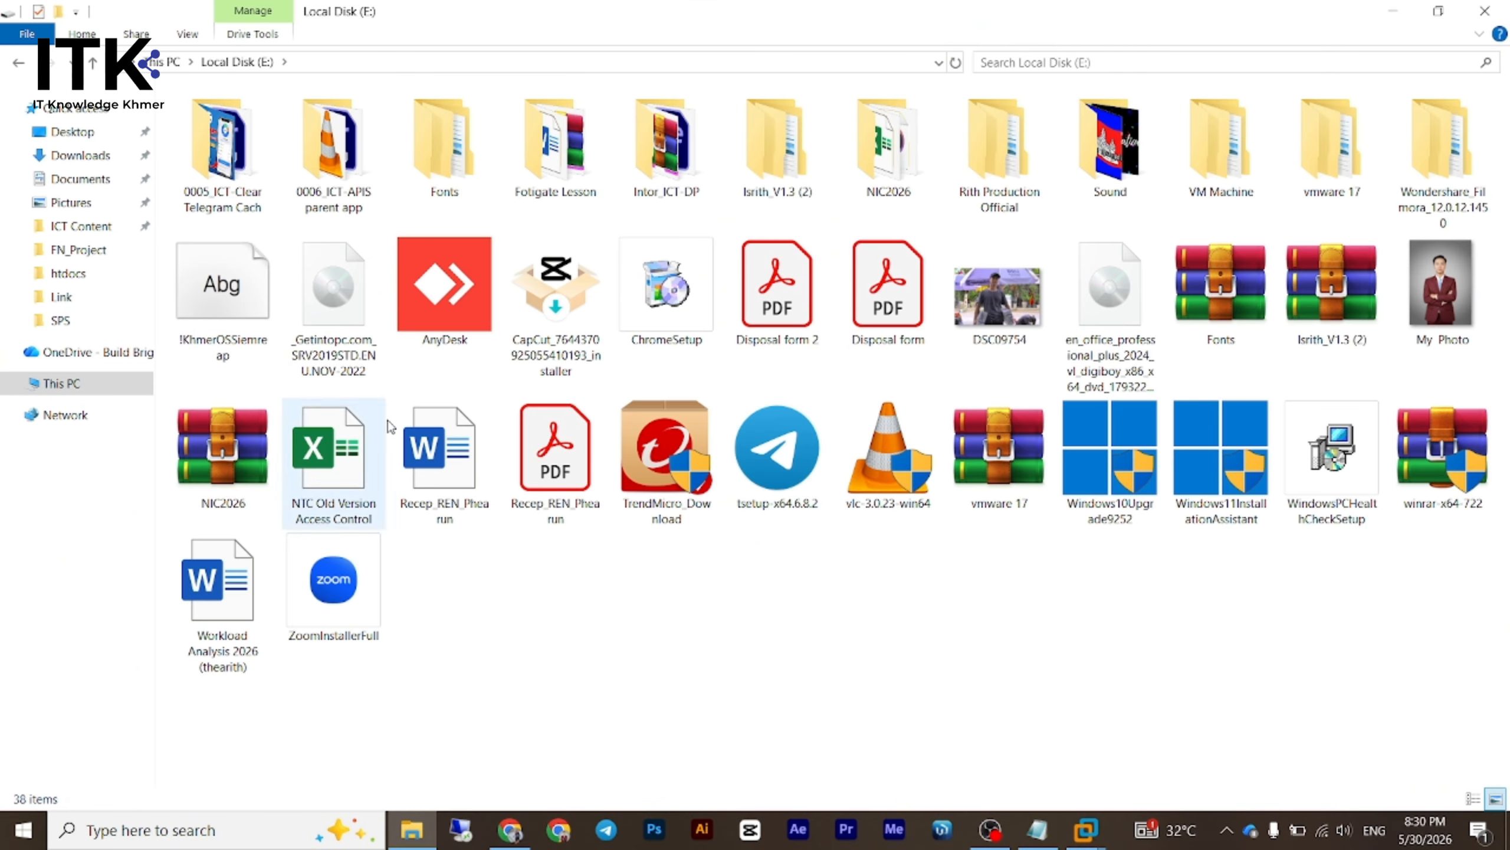
left_click(321, 364)
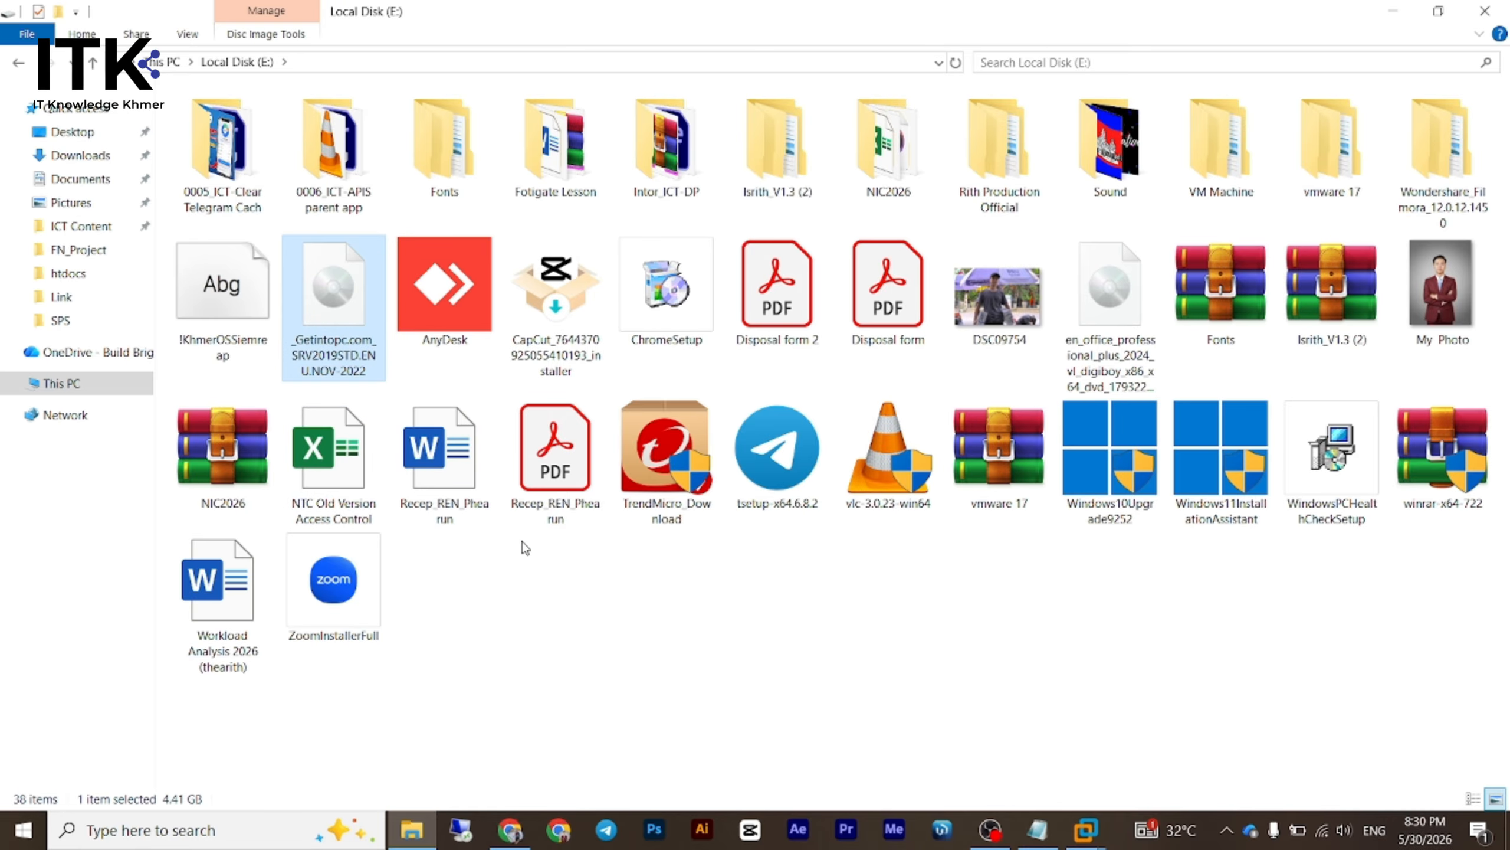
- Switch to the VMware Workstation Home window and start a new virtual machine with the Typical configuration
left_click(631, 613)
mouse_move(1085, 829)
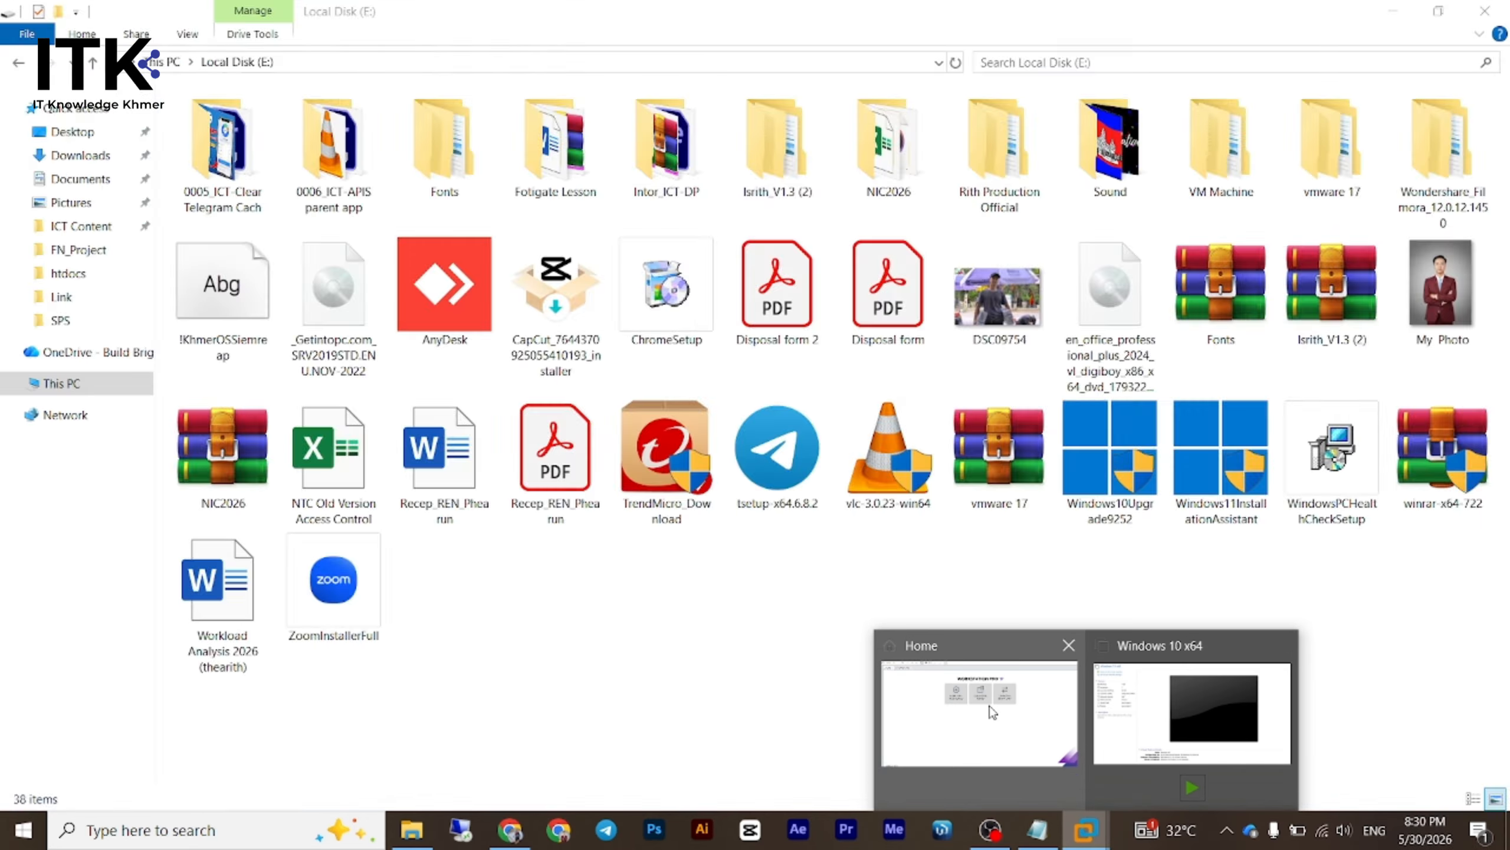
left_click(992, 712)
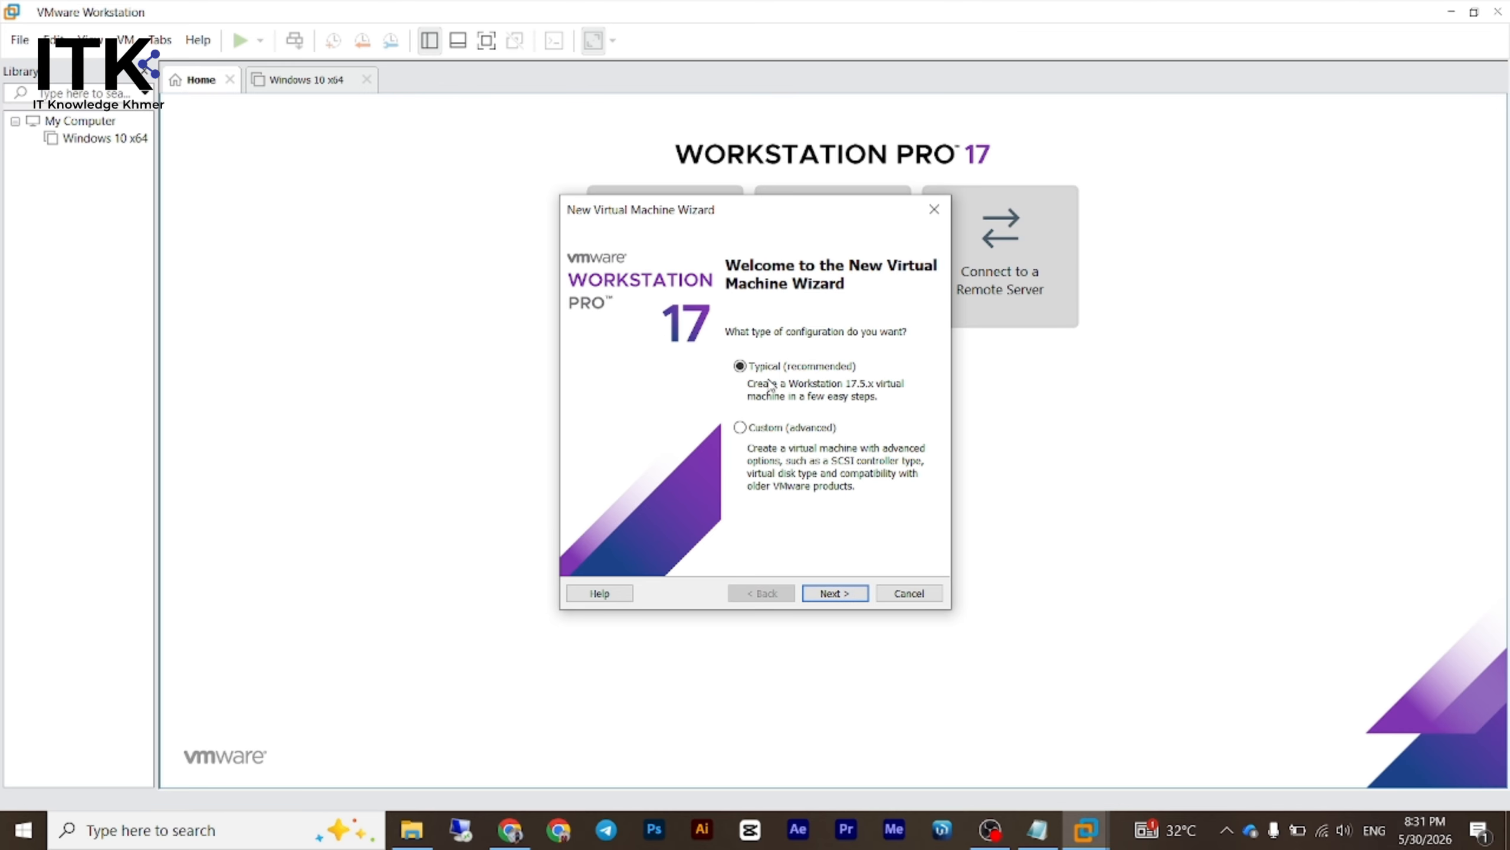
left_click(861, 597)
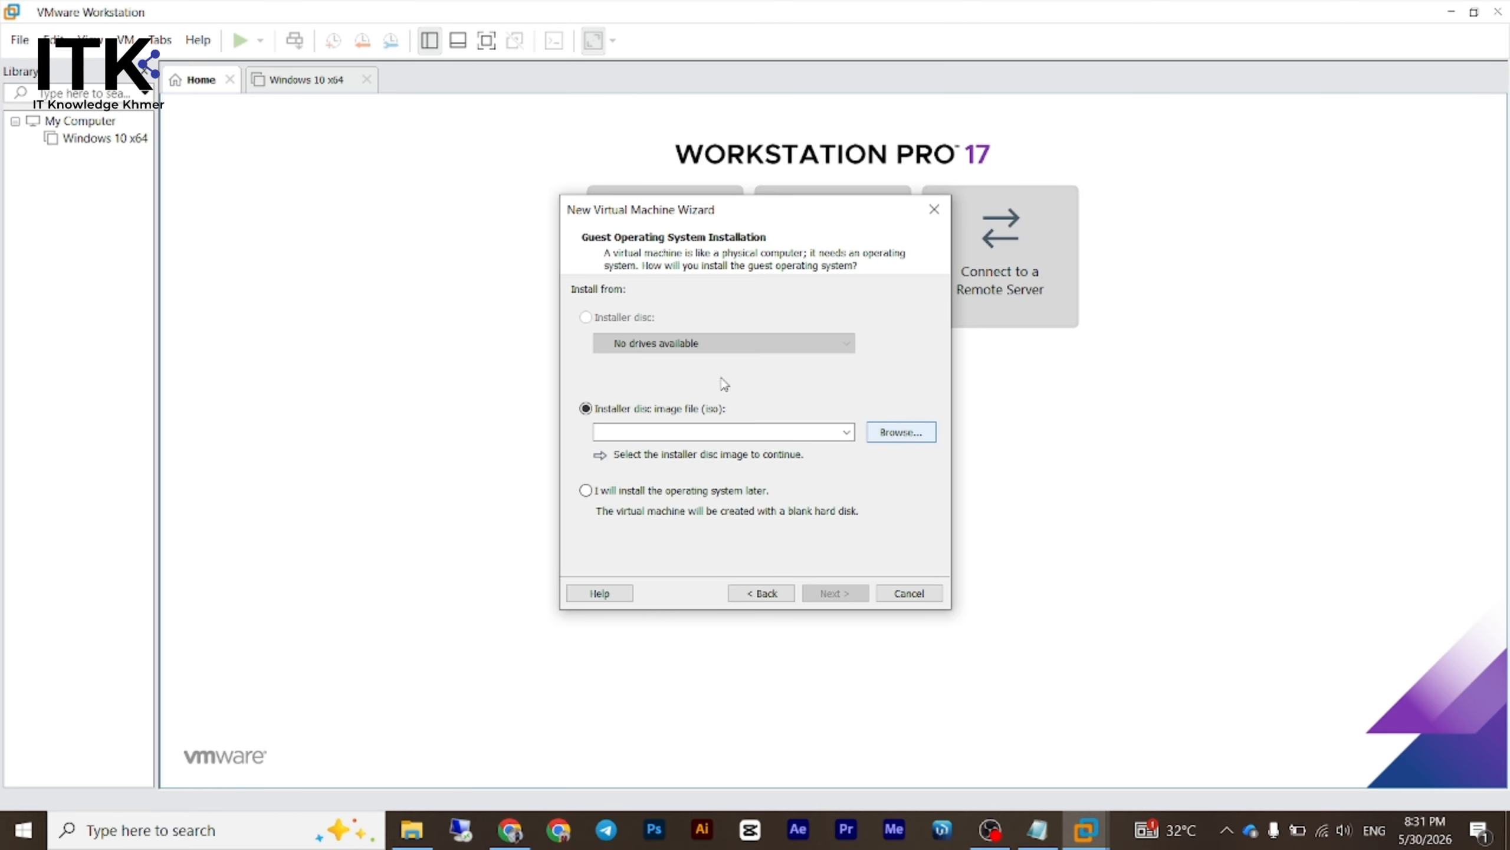
- Use the _Getintopc.com_SRV2019STD.ENU.NOV-2022 image from Local Disk (E:) as the installer disc image and continue
left_click(892, 432)
scroll(654, 560, "down", 1)
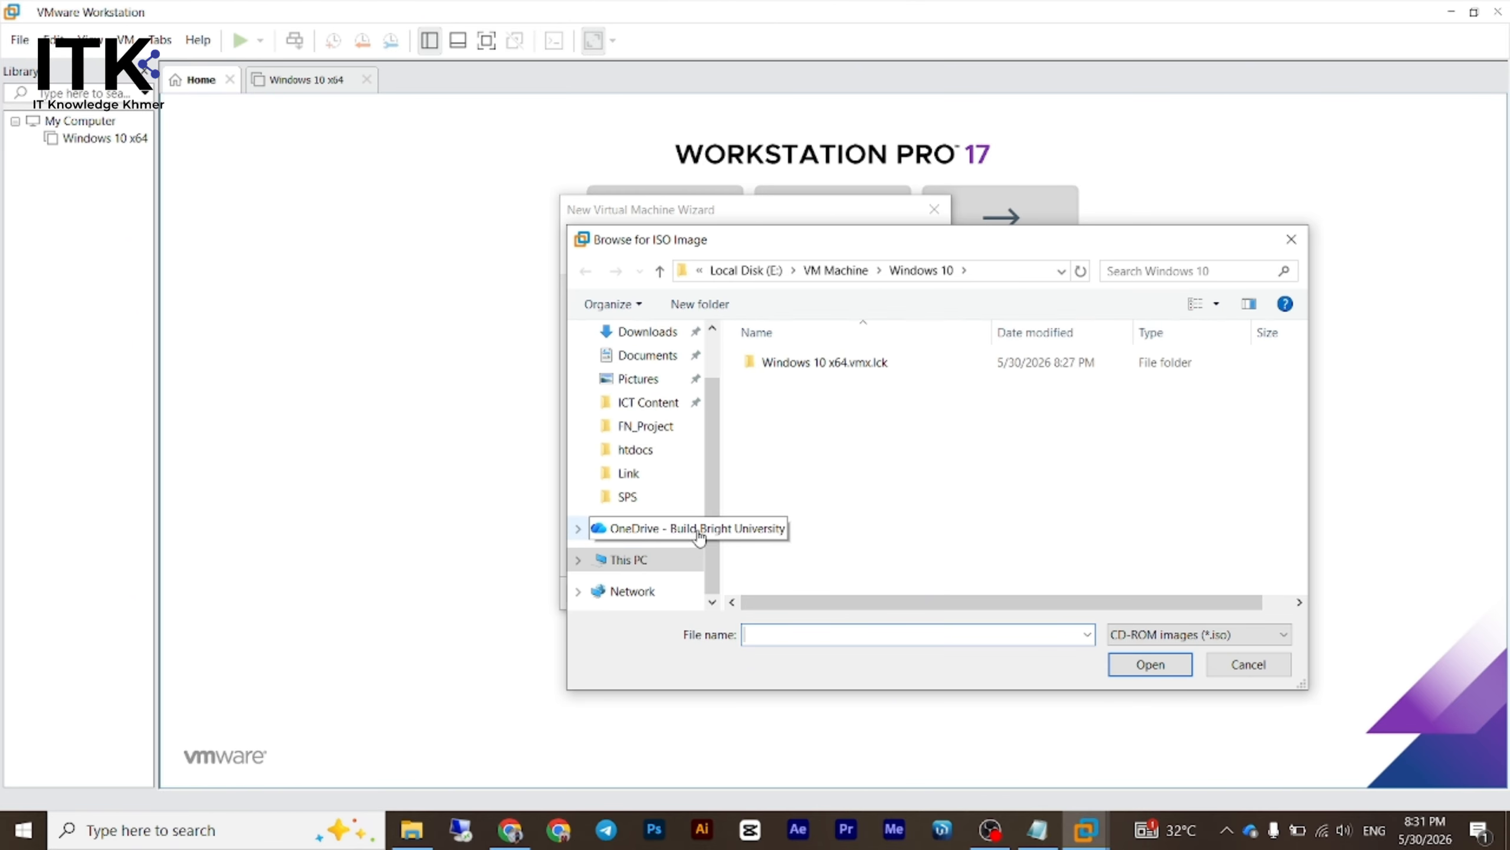
left_click(631, 562)
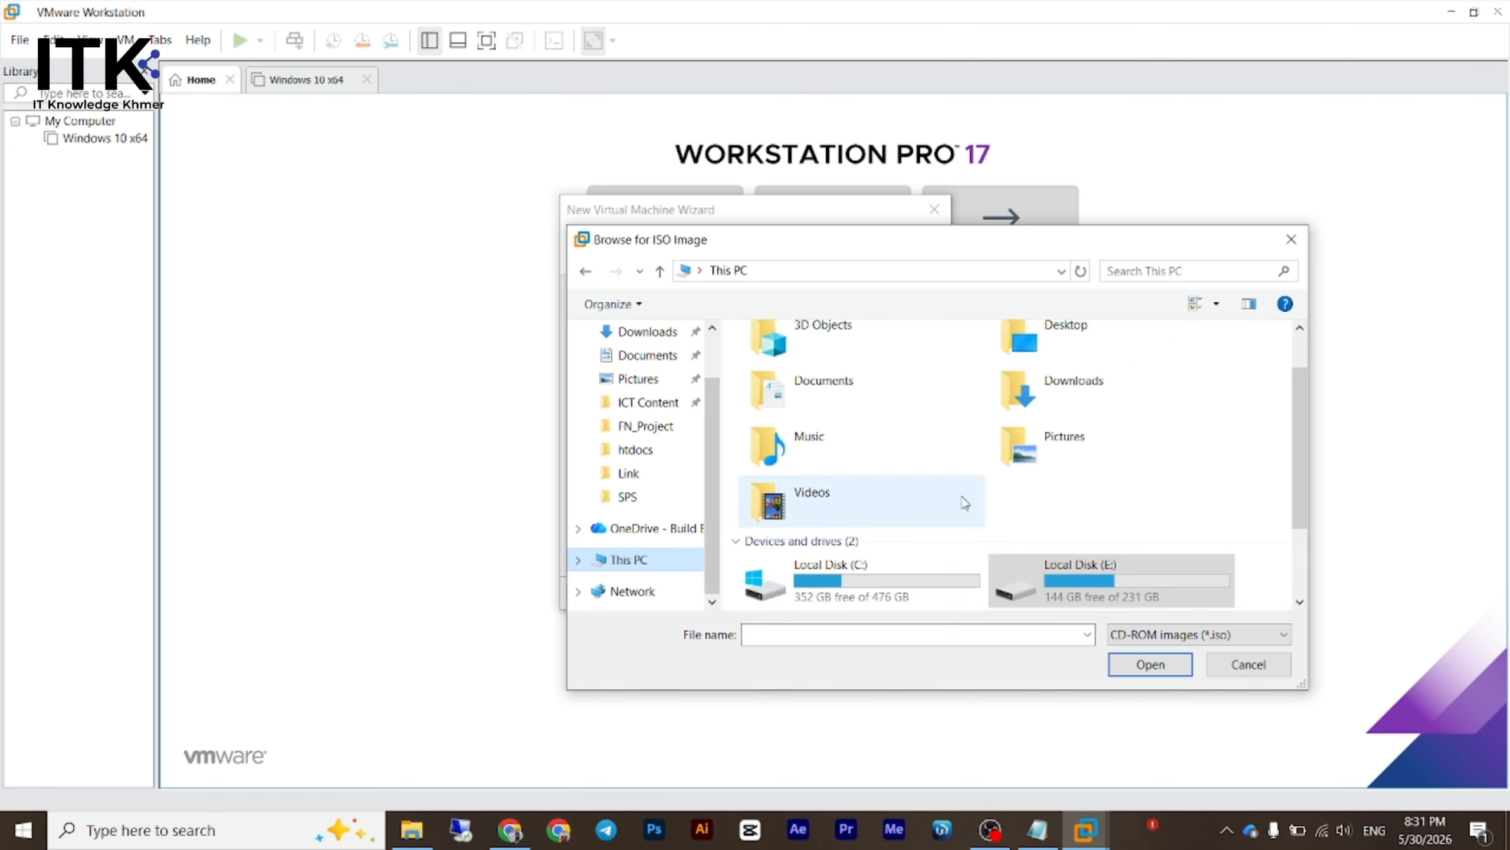
scroll(964, 503, "down", 2)
double_click(1086, 479)
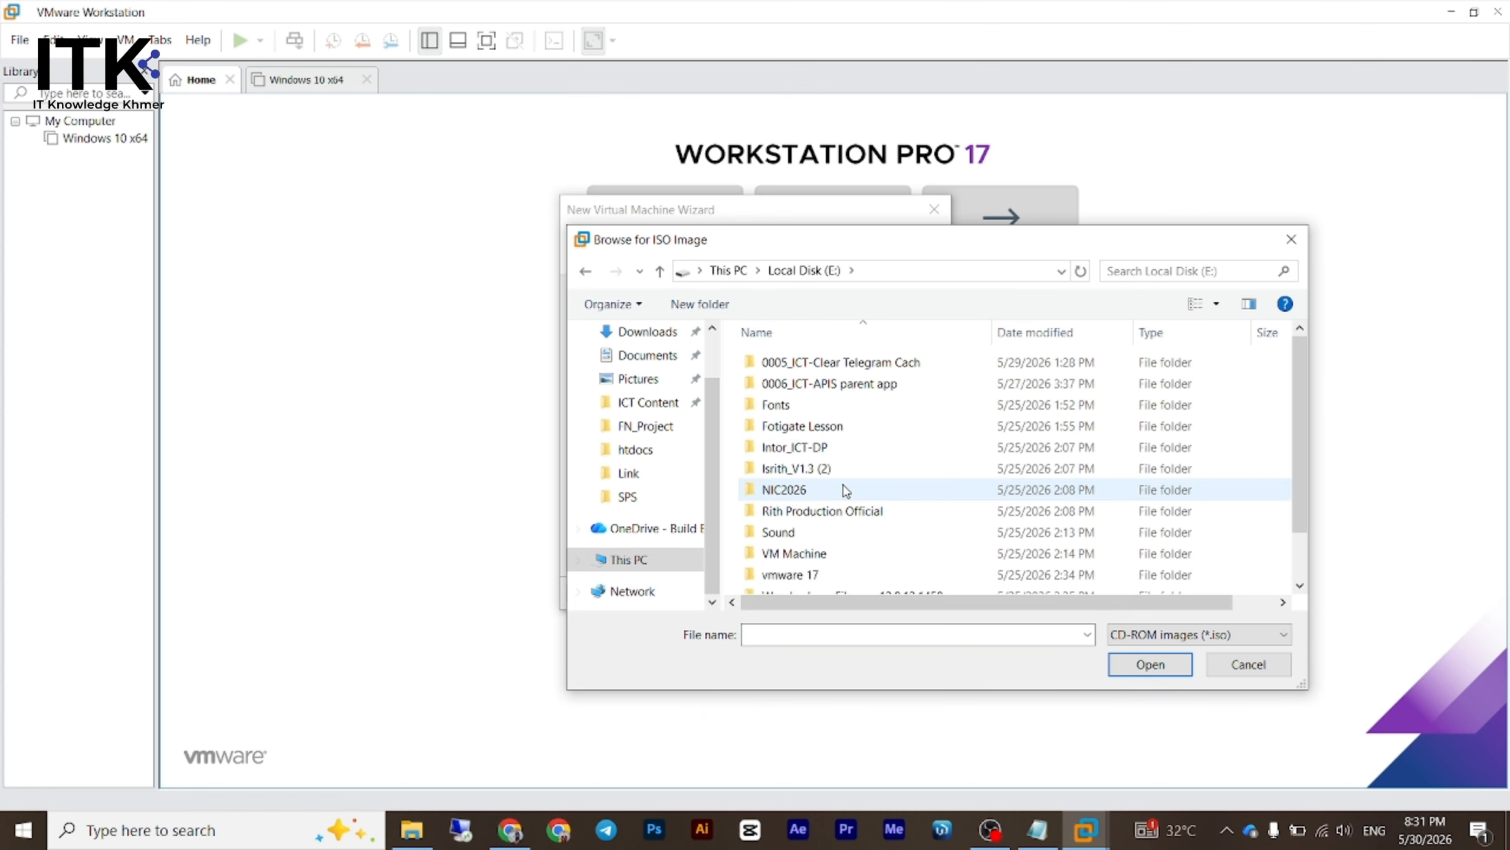
scroll(846, 489, "down", 1)
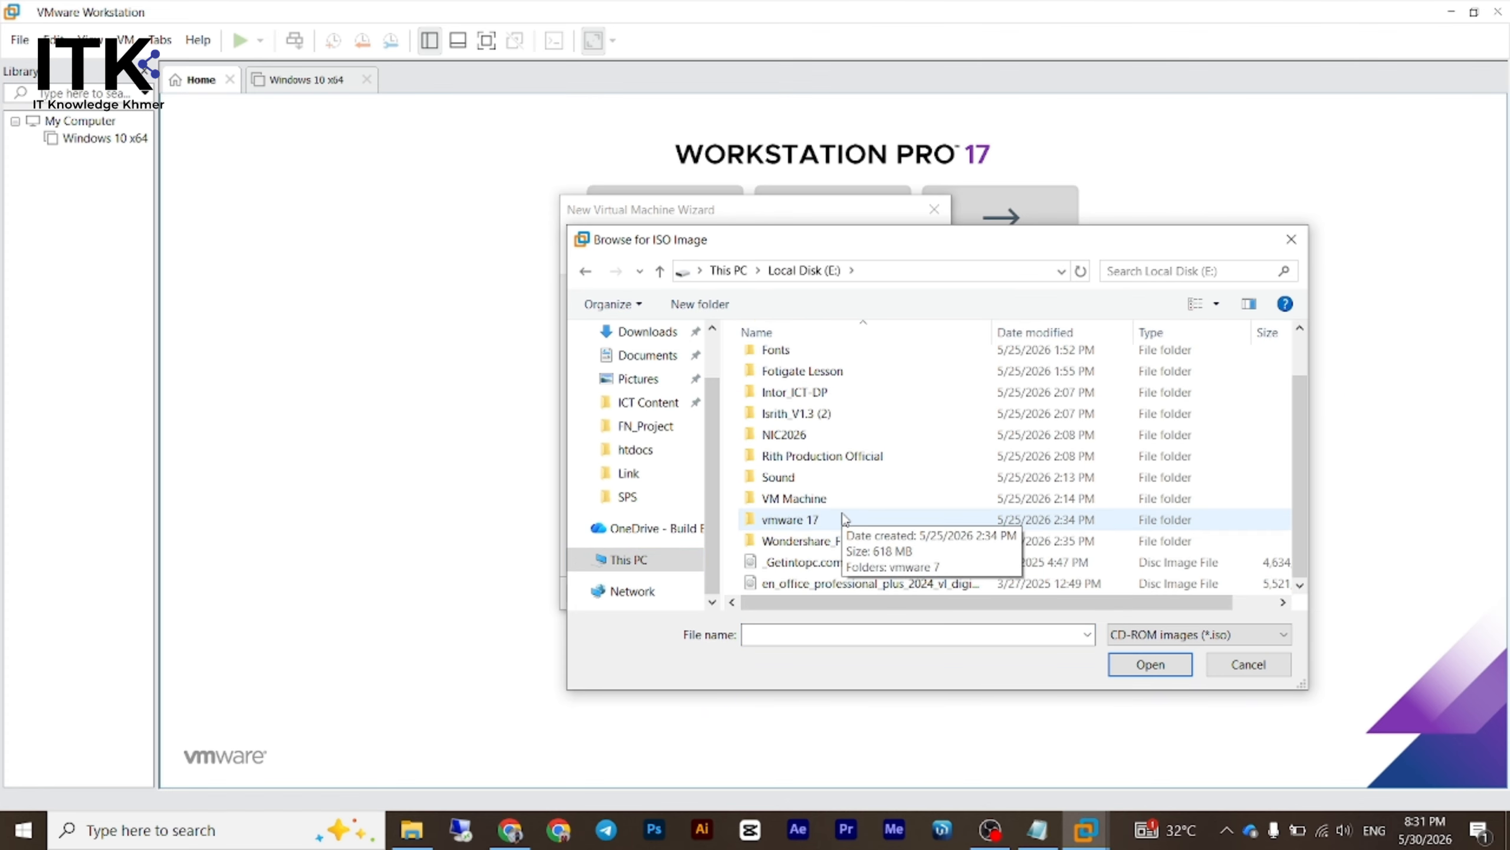
left_click(827, 562)
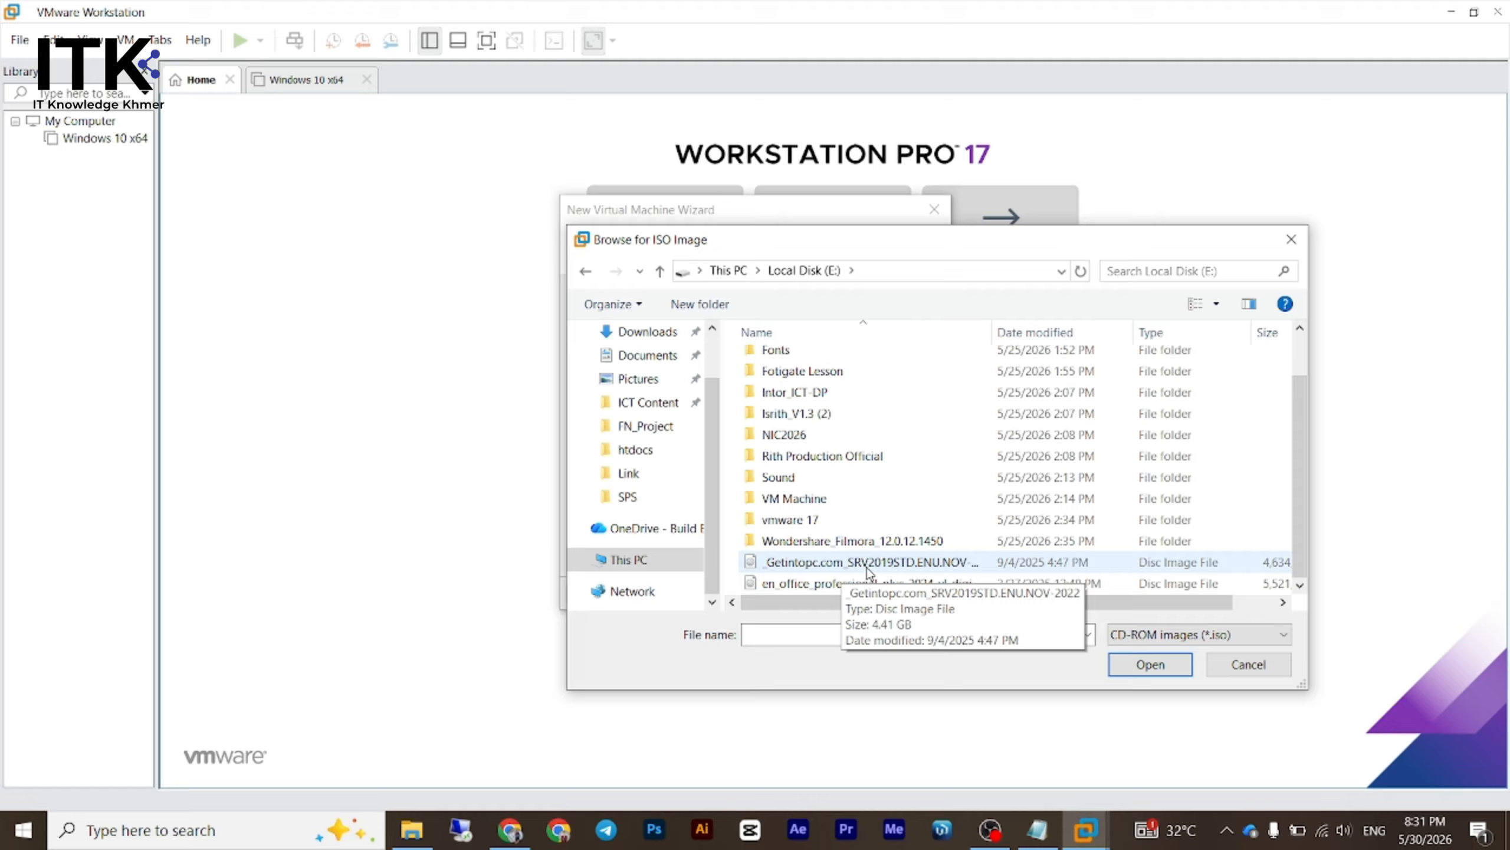
left_click(1173, 670)
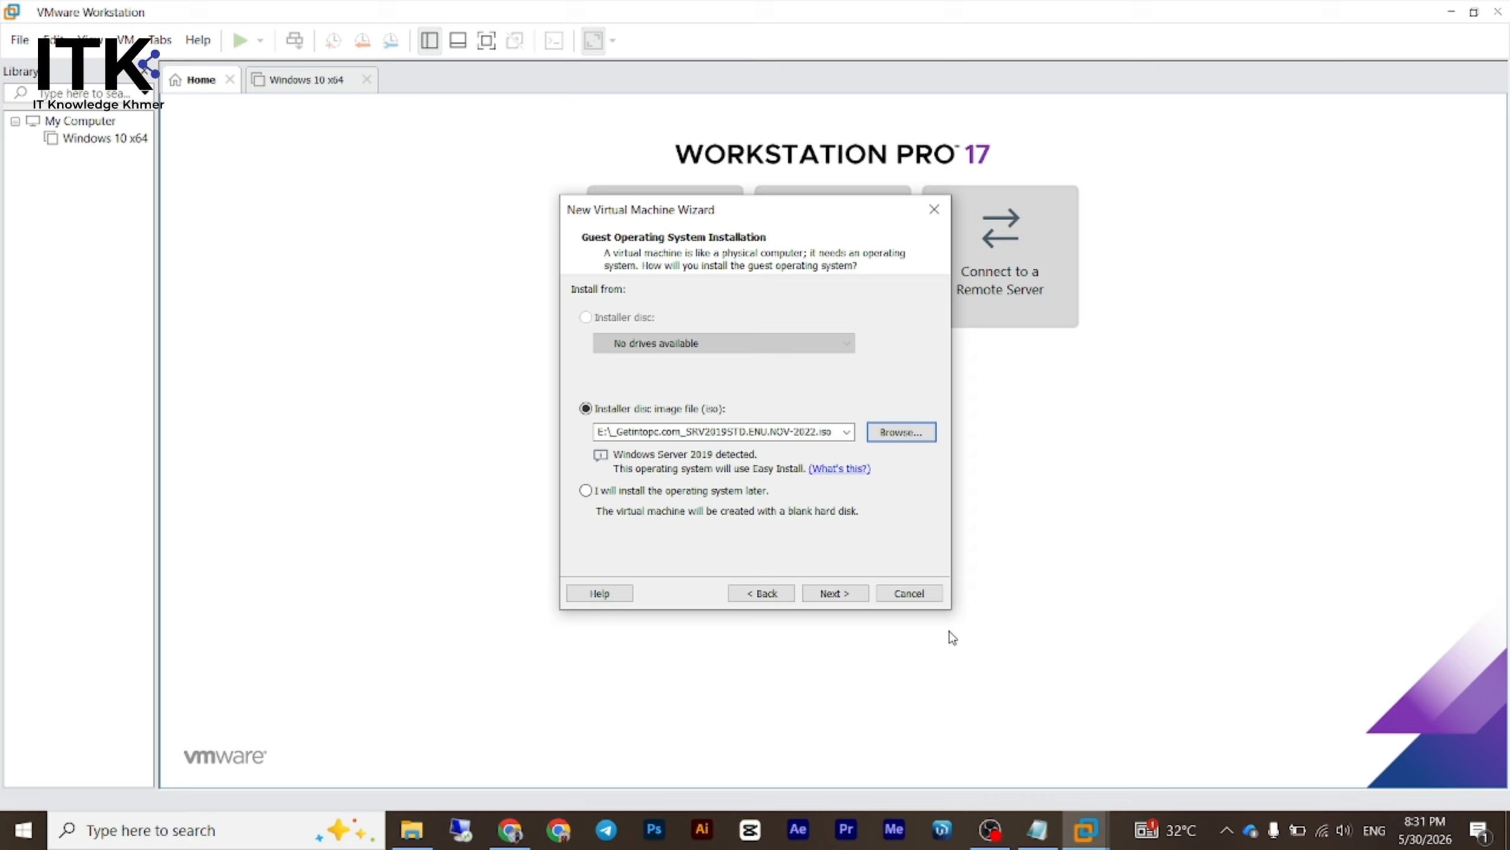
left_click(819, 595)
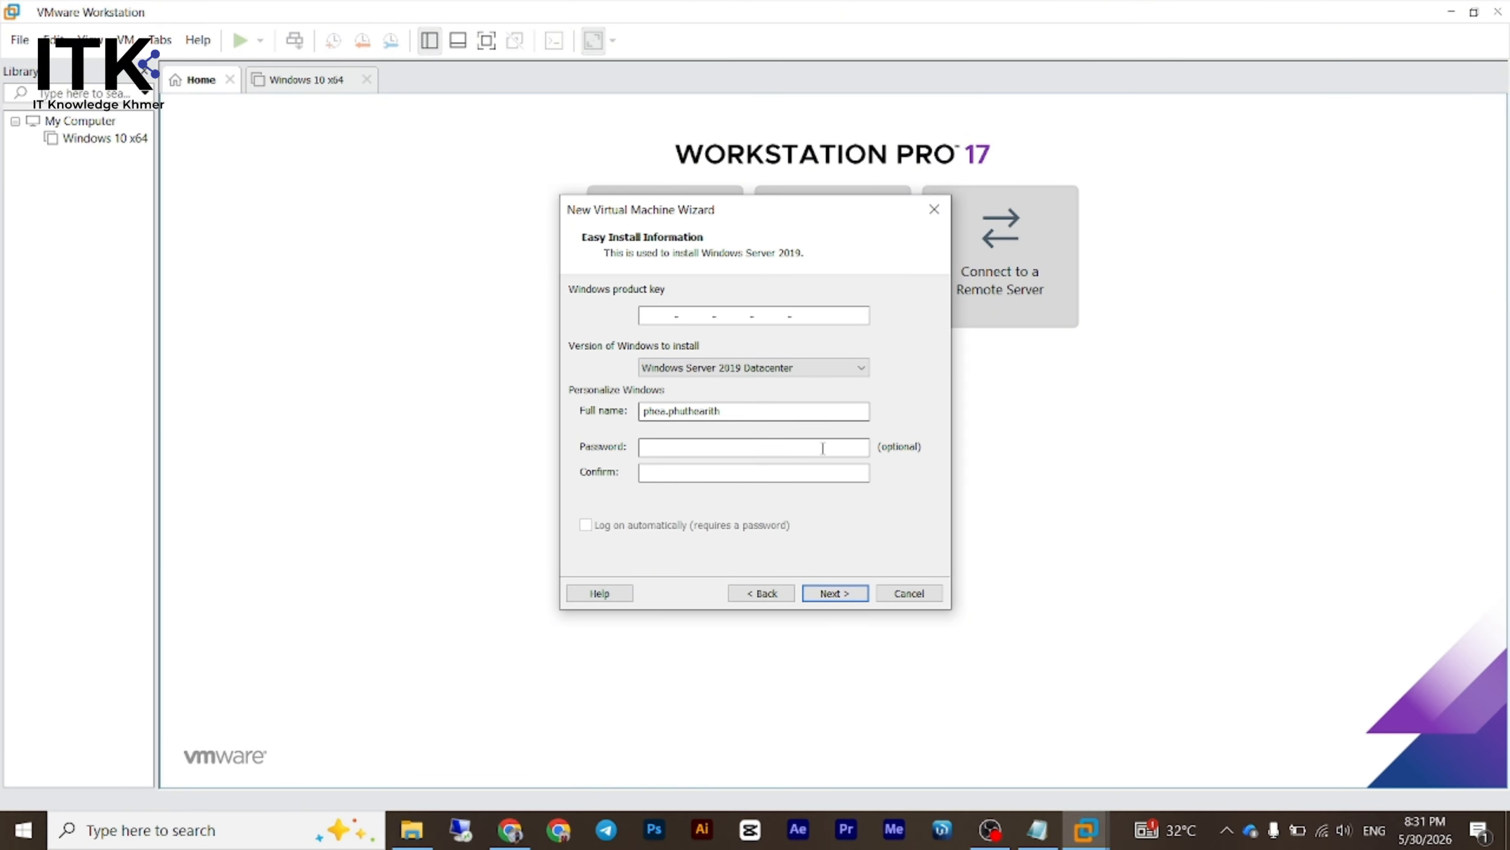
- Replace the full name for the Windows Server 2019 Easy Install with administrator
left_click_drag(759, 411, 632, 416)
left_click(784, 417)
left_click_drag(784, 418, 583, 407)
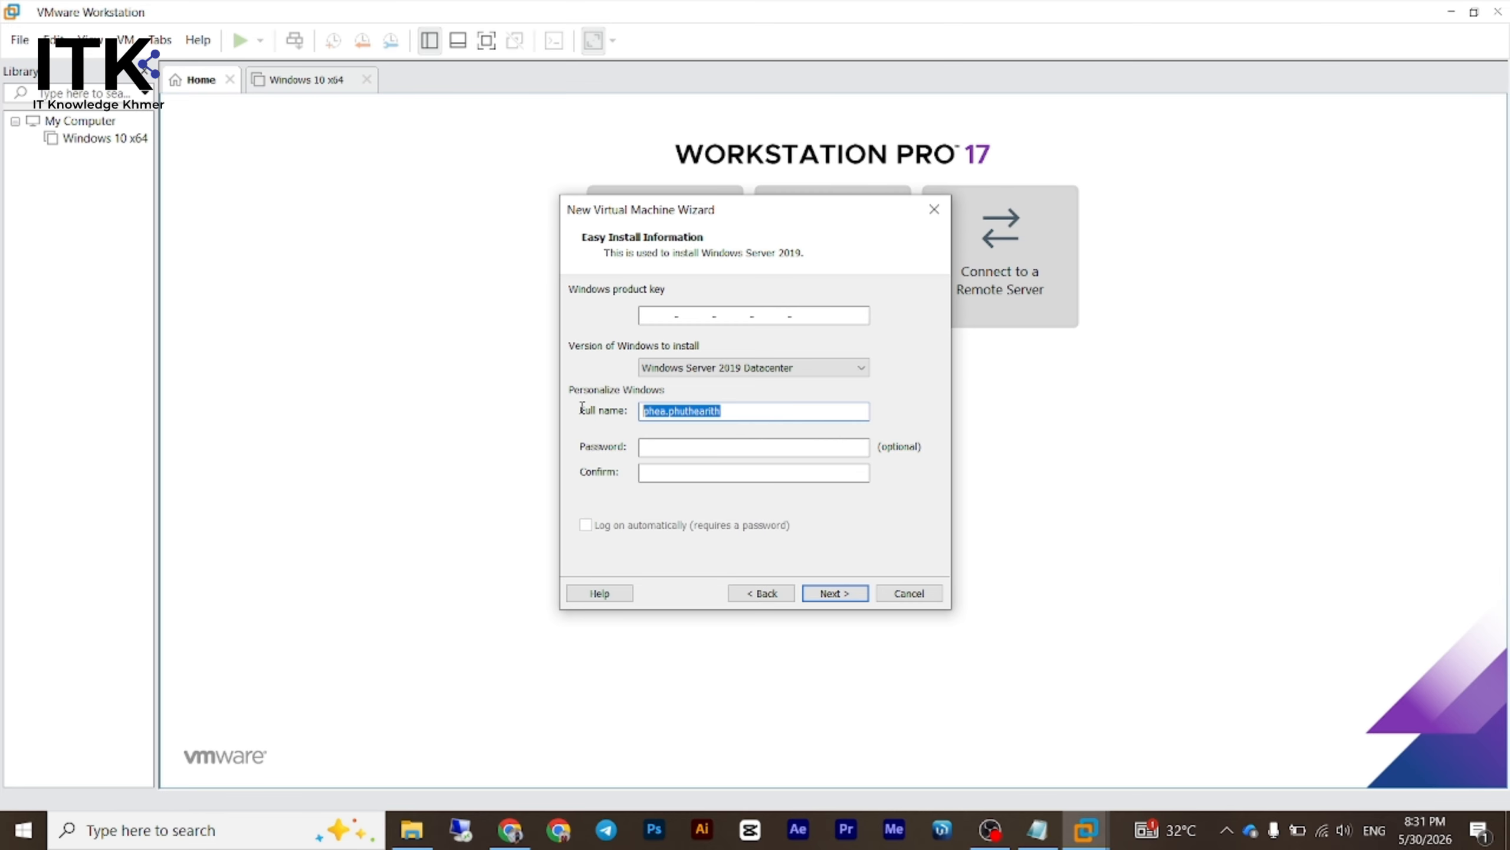
type("ad")
type("minist")
key("BackSpace")
key("BackSpace")
key("BackSpace")
key("BackSpace")
key("BackSpace")
key("BackSpace")
key("BackSpace")
key("BackSpace")
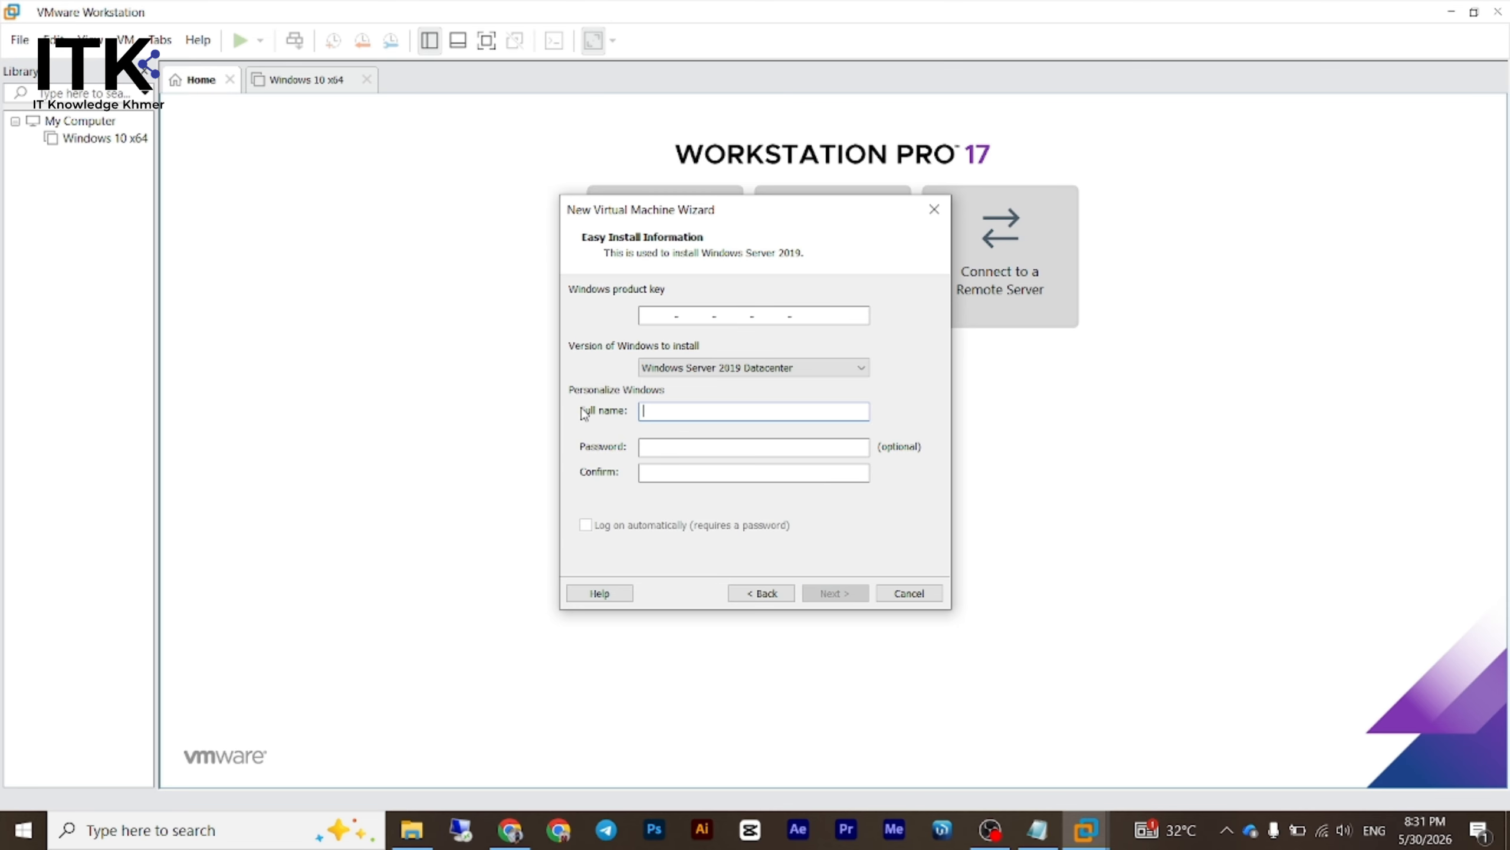
type("administrator")
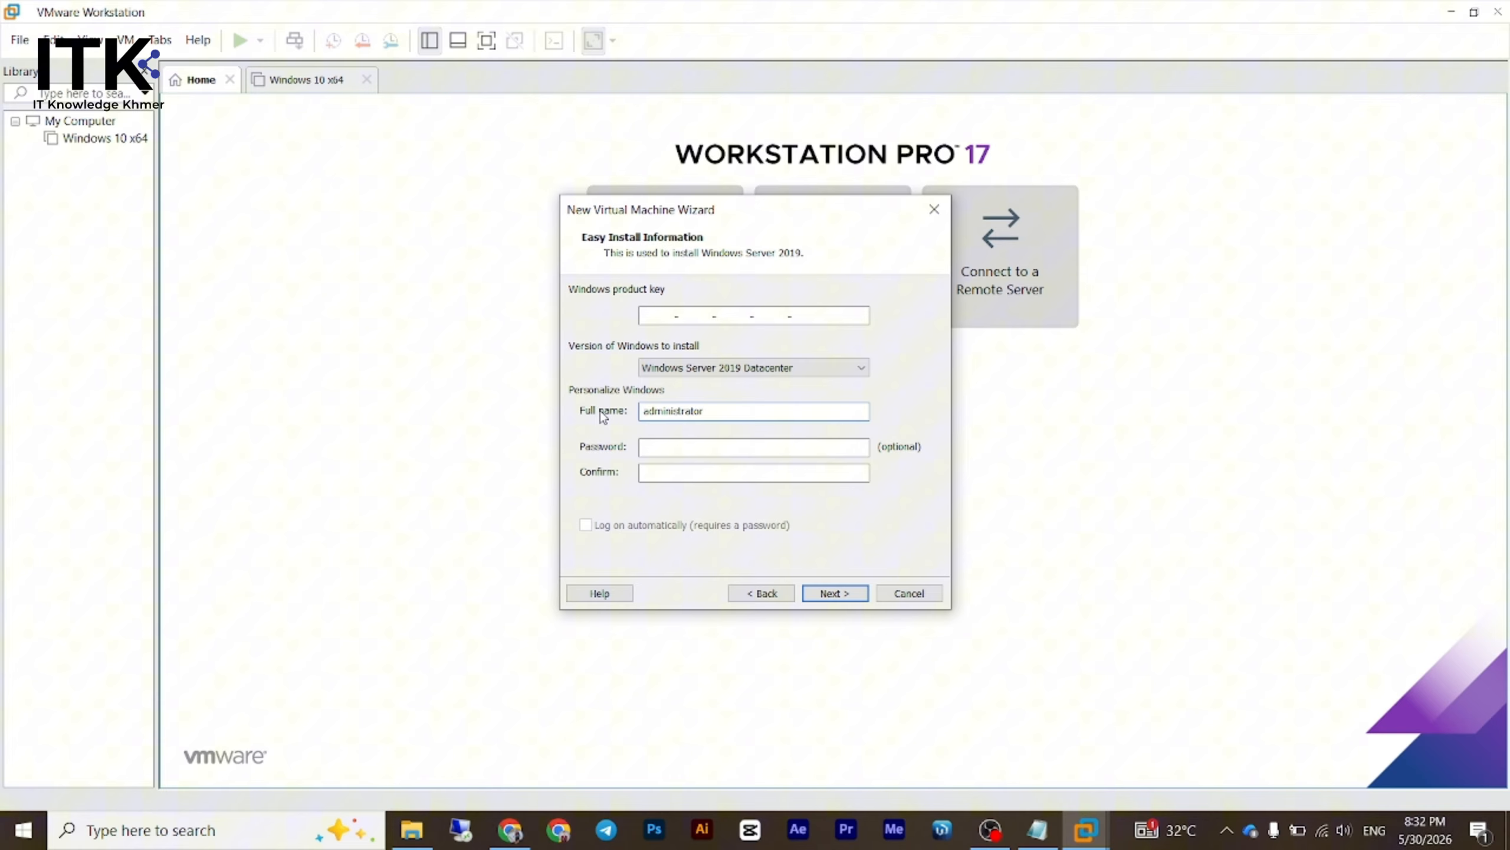
- Enter and confirm the account password, and continue without a Windows product key
left_click(650, 447)
type("••")
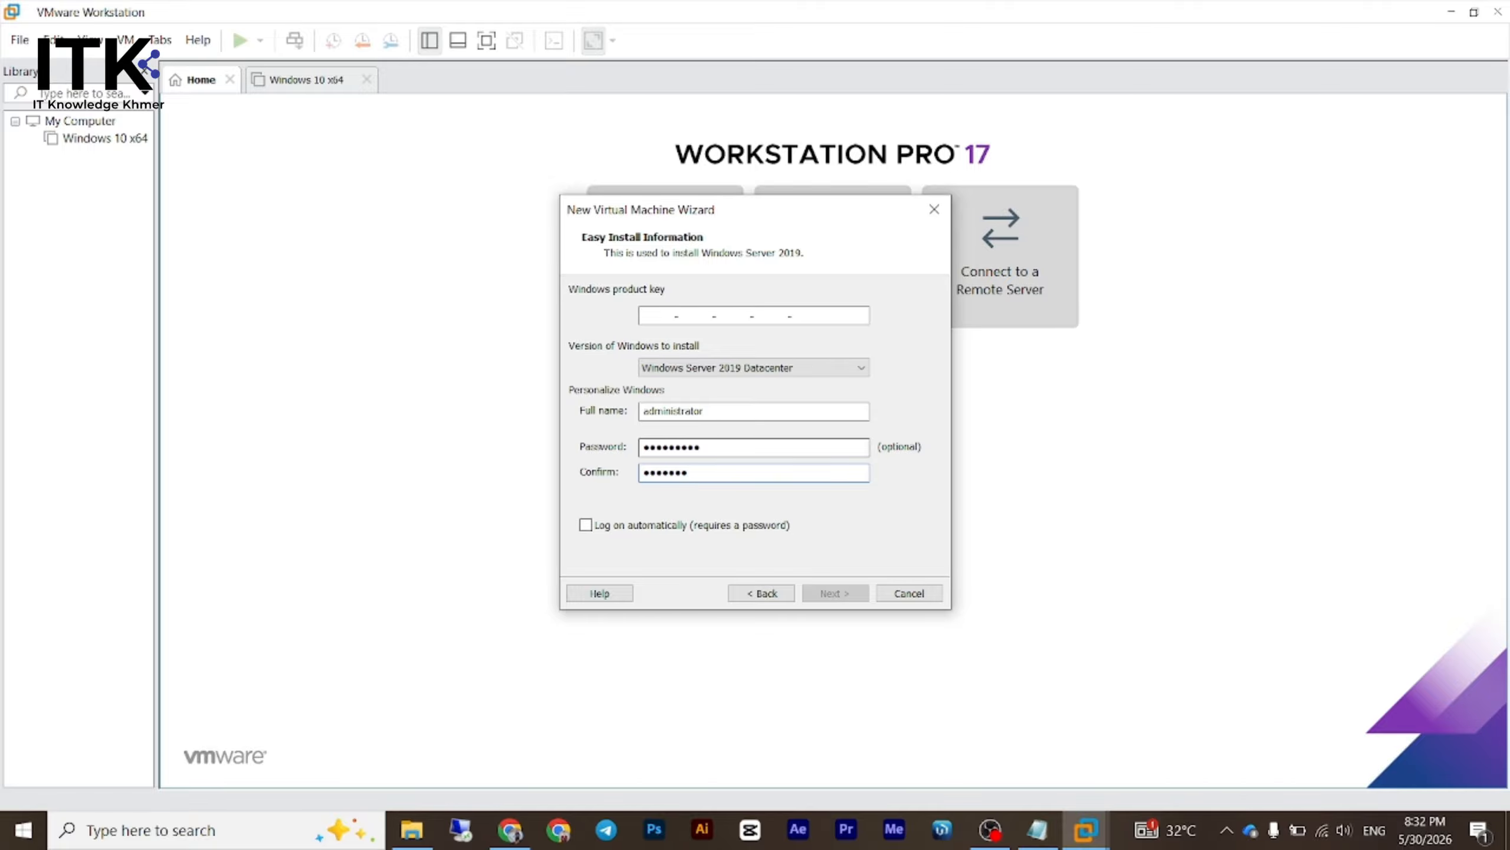
type("••")
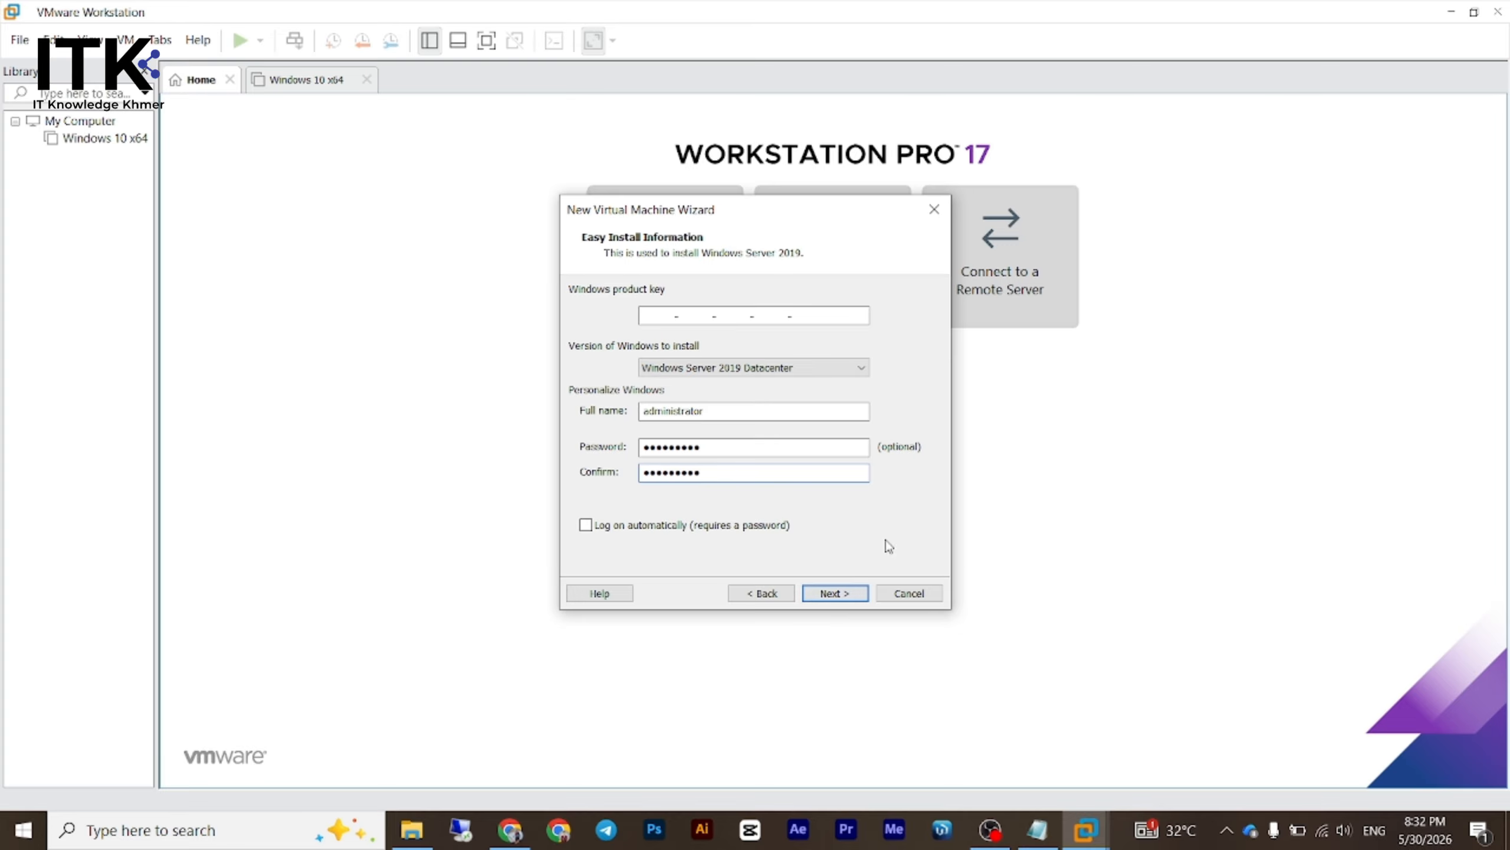
left_click(856, 593)
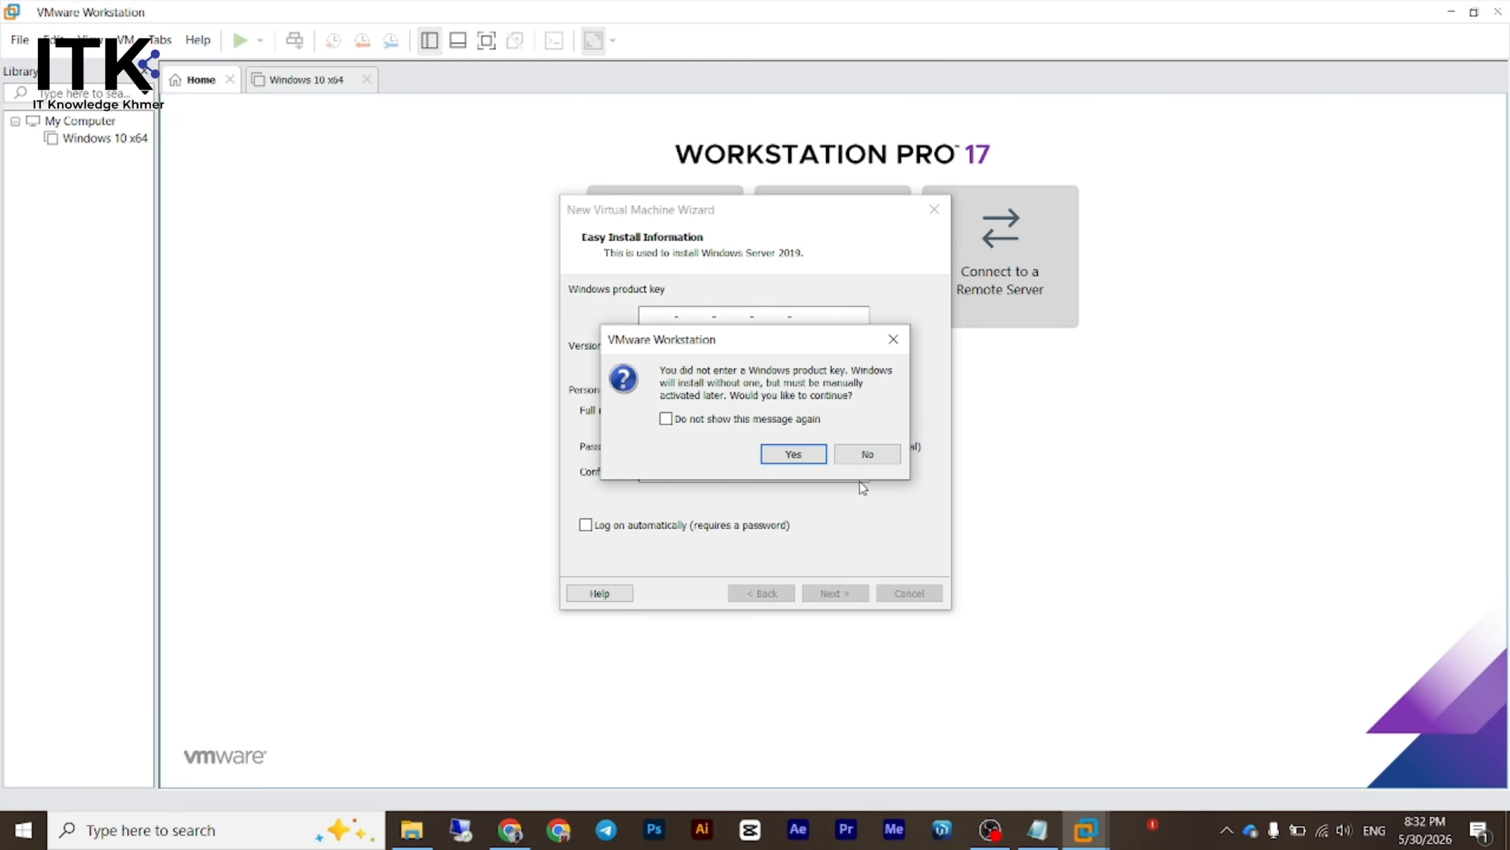
left_click(789, 454)
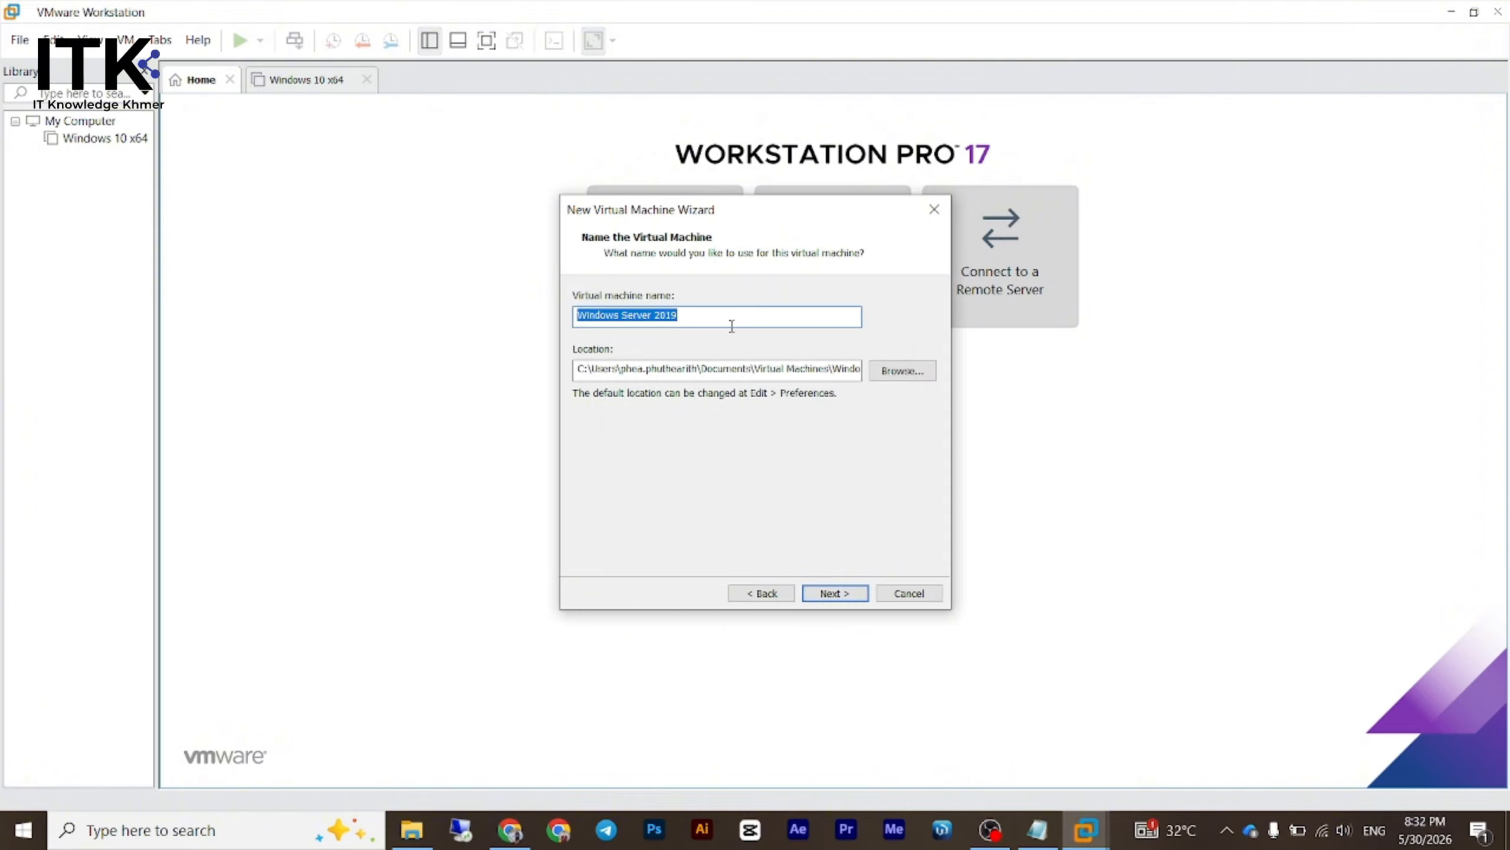
- Keep the name Windows Server 2019 and browse for its location to the VM Machine folder on Local Disk (E:)
left_click(694, 310)
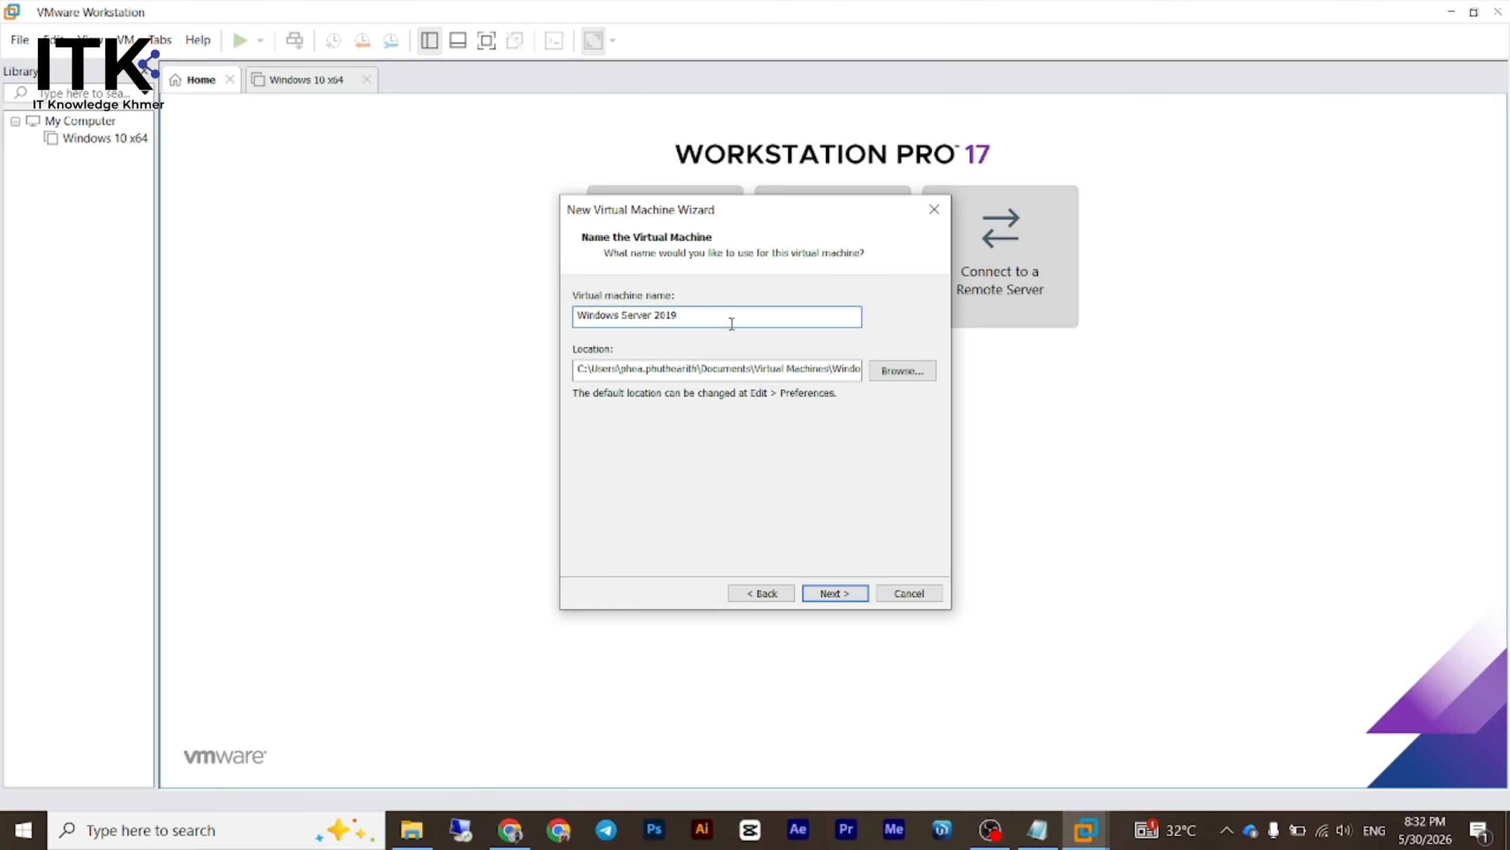
left_click(888, 363)
scroll(731, 428, "down", 5)
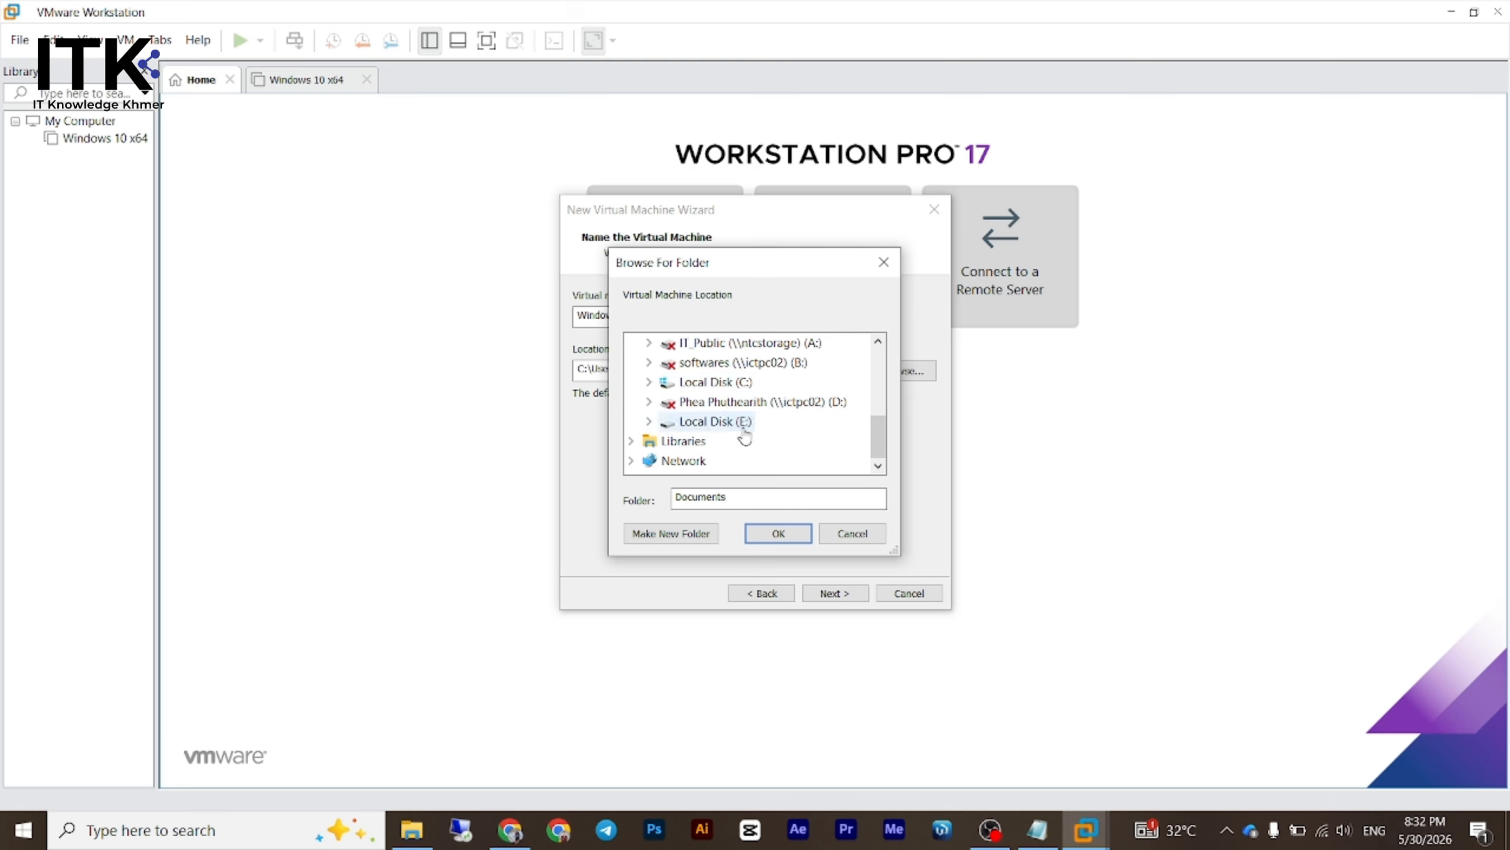
left_click(741, 421)
scroll(725, 434, "up", 4)
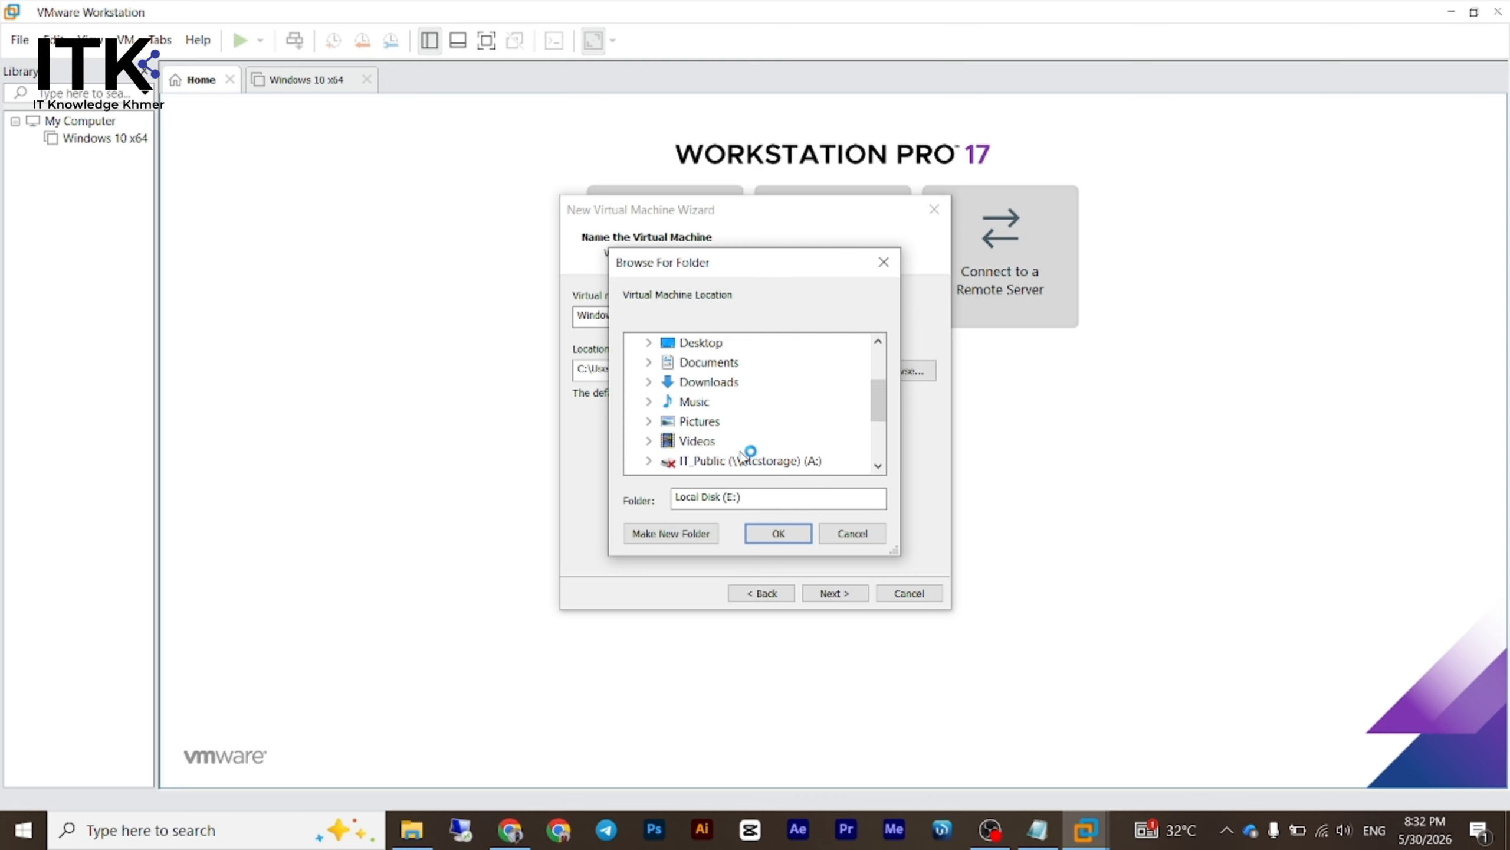
left_click(644, 405)
scroll(722, 443, "down", 5)
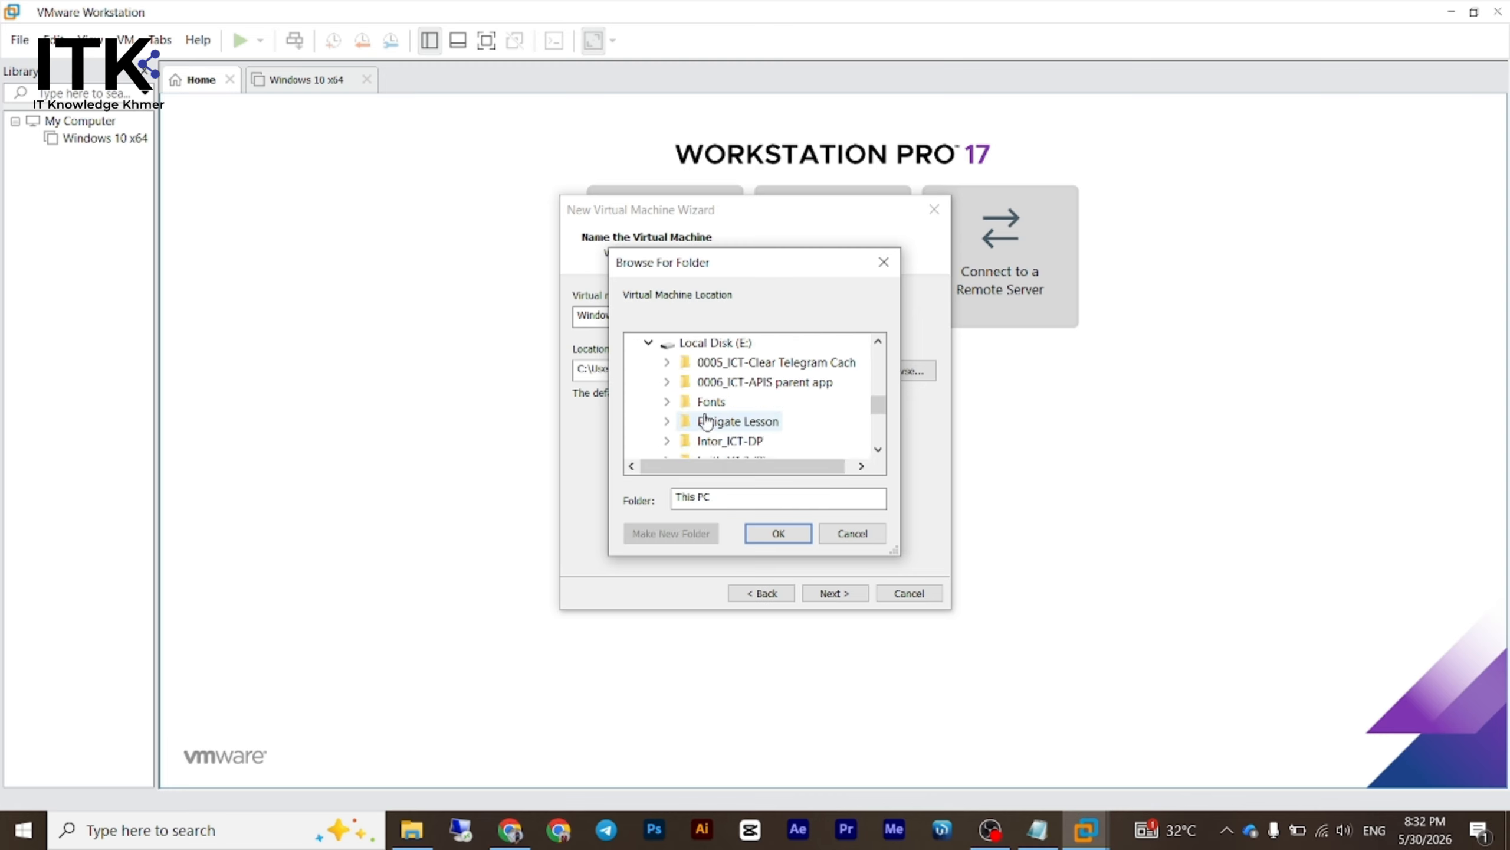
scroll(708, 443, "down", 1)
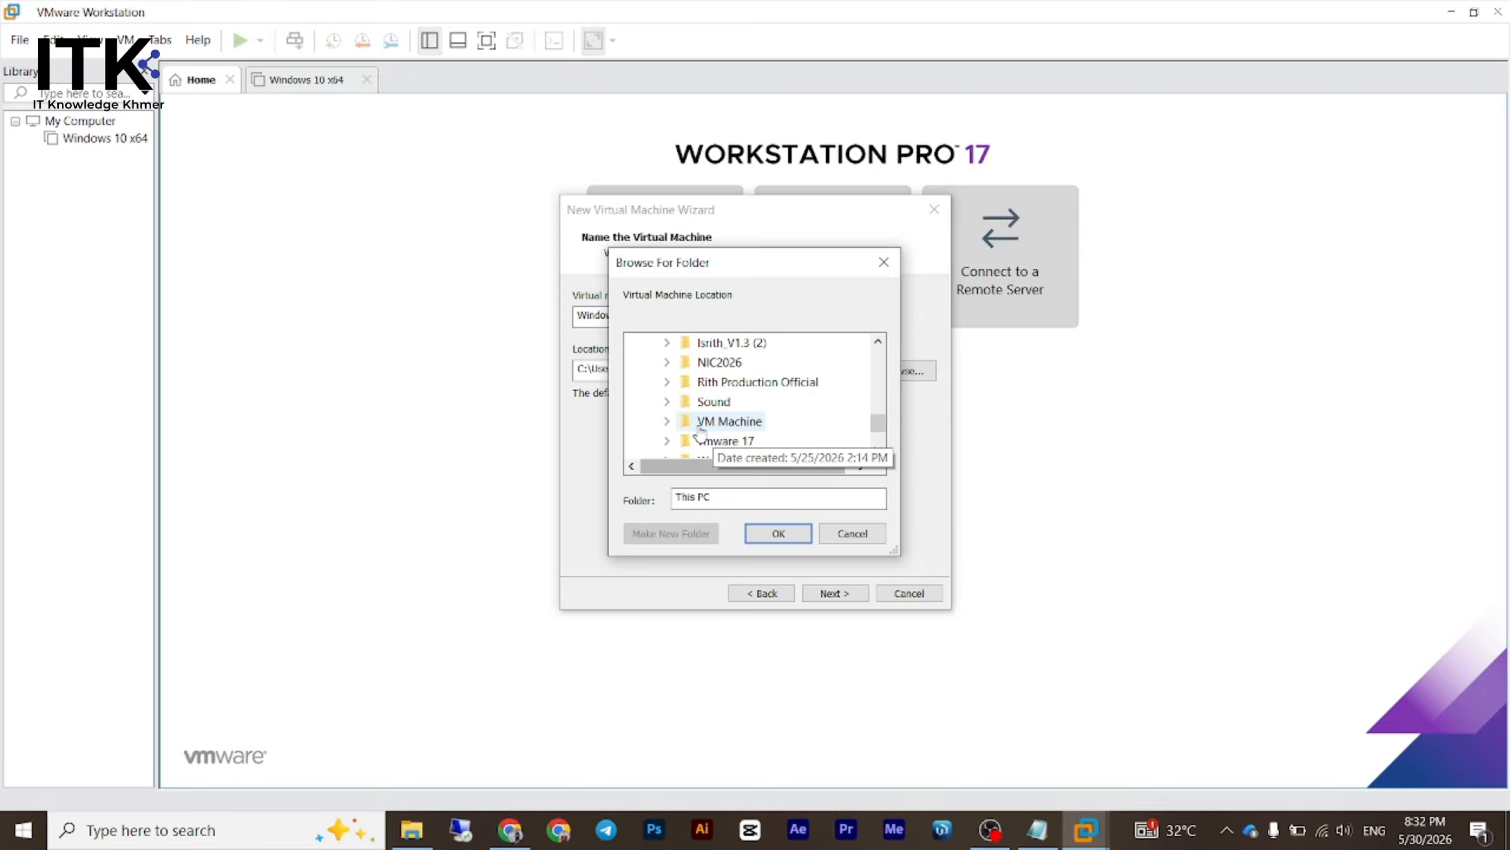
left_click(667, 422)
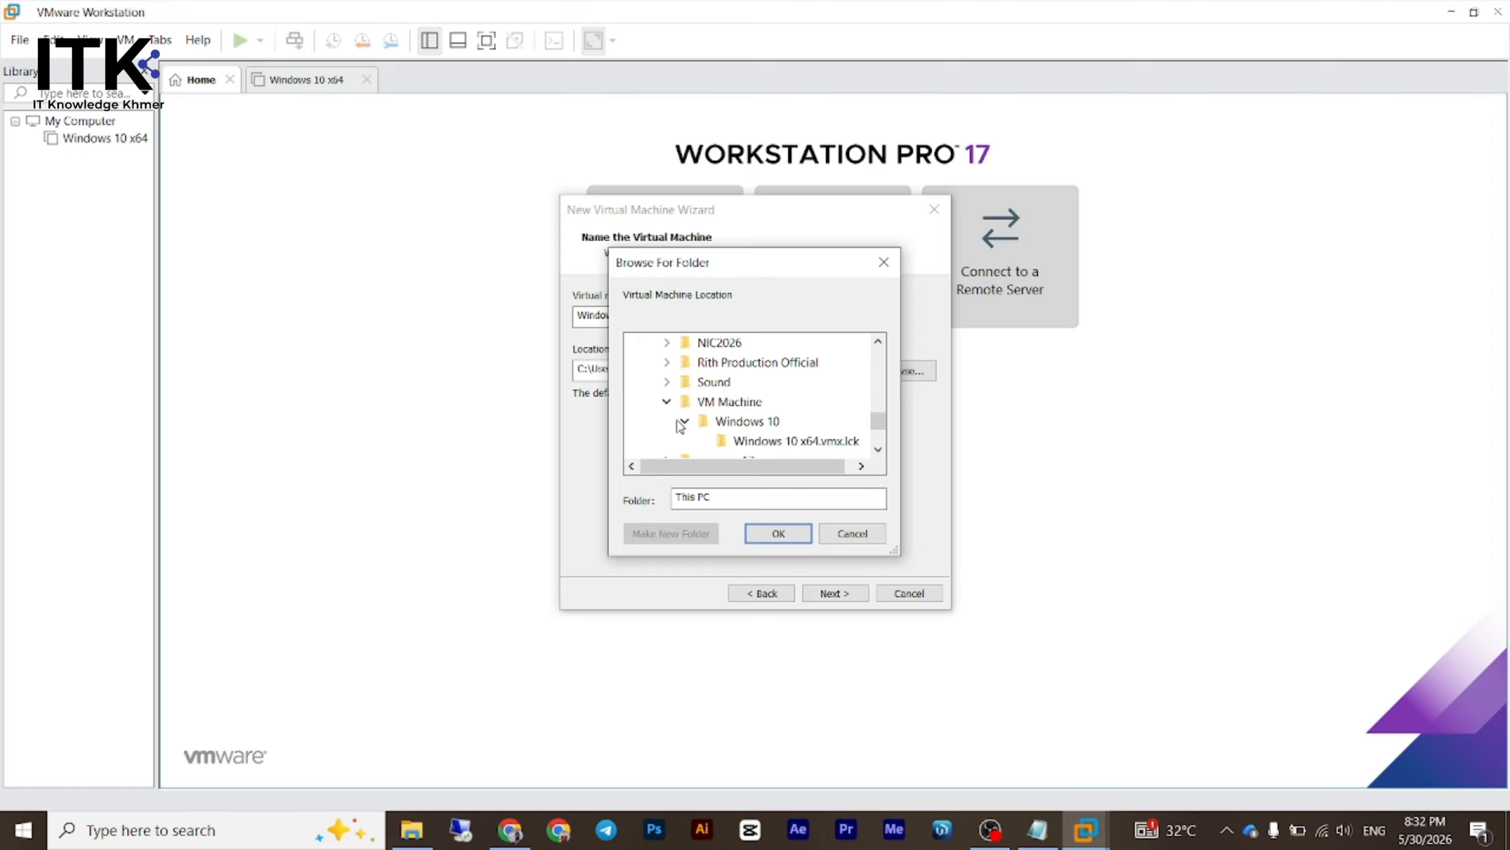
- Create a folder named Window Server 2019 inside VM Machine and set it as the virtual machine's location
left_click(735, 411)
right_click(736, 410)
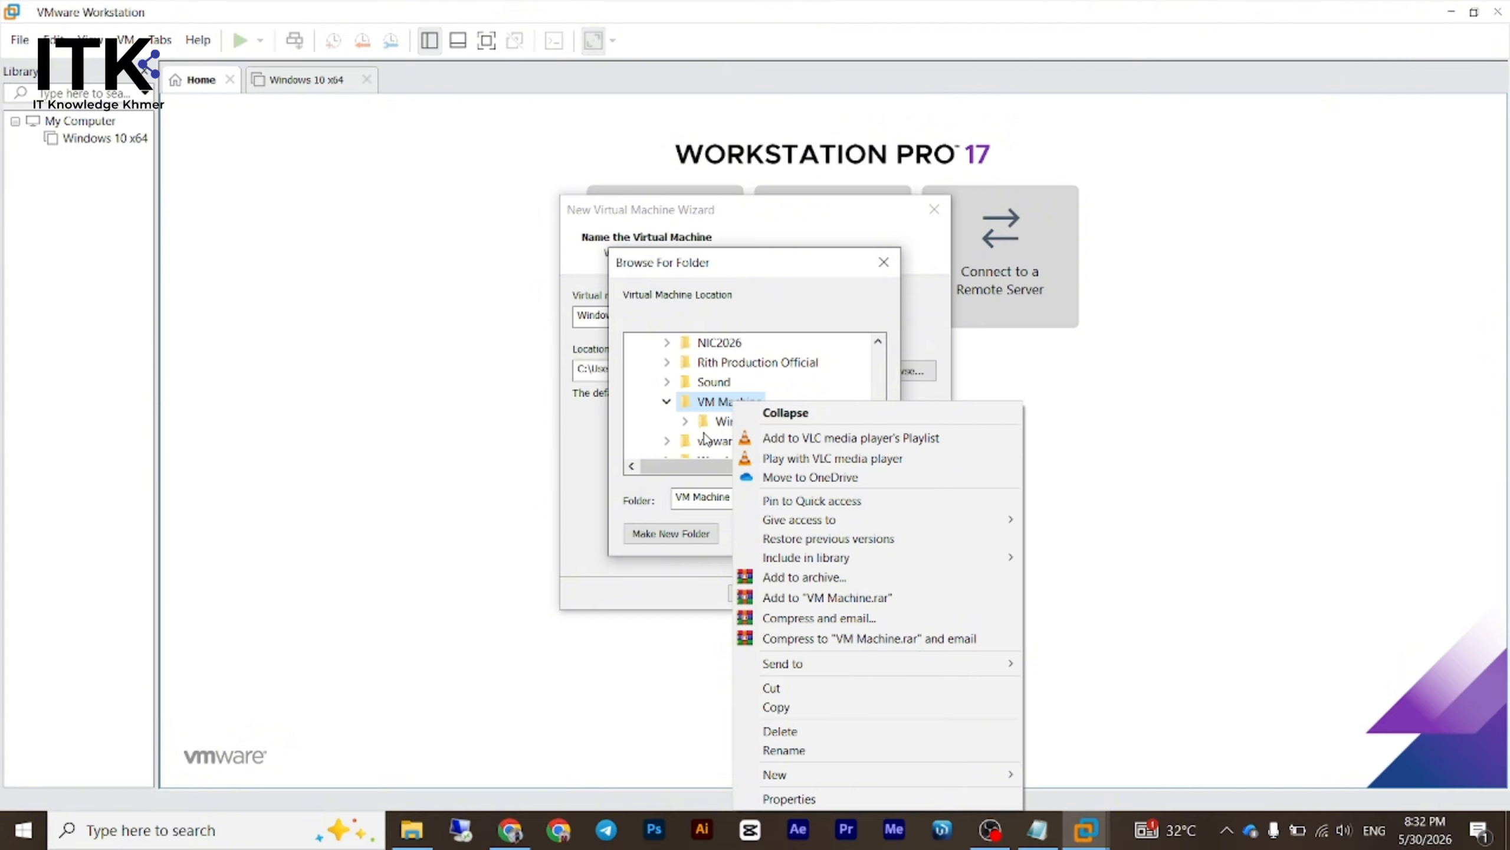
mouse_move(854, 779)
left_click(1065, 776)
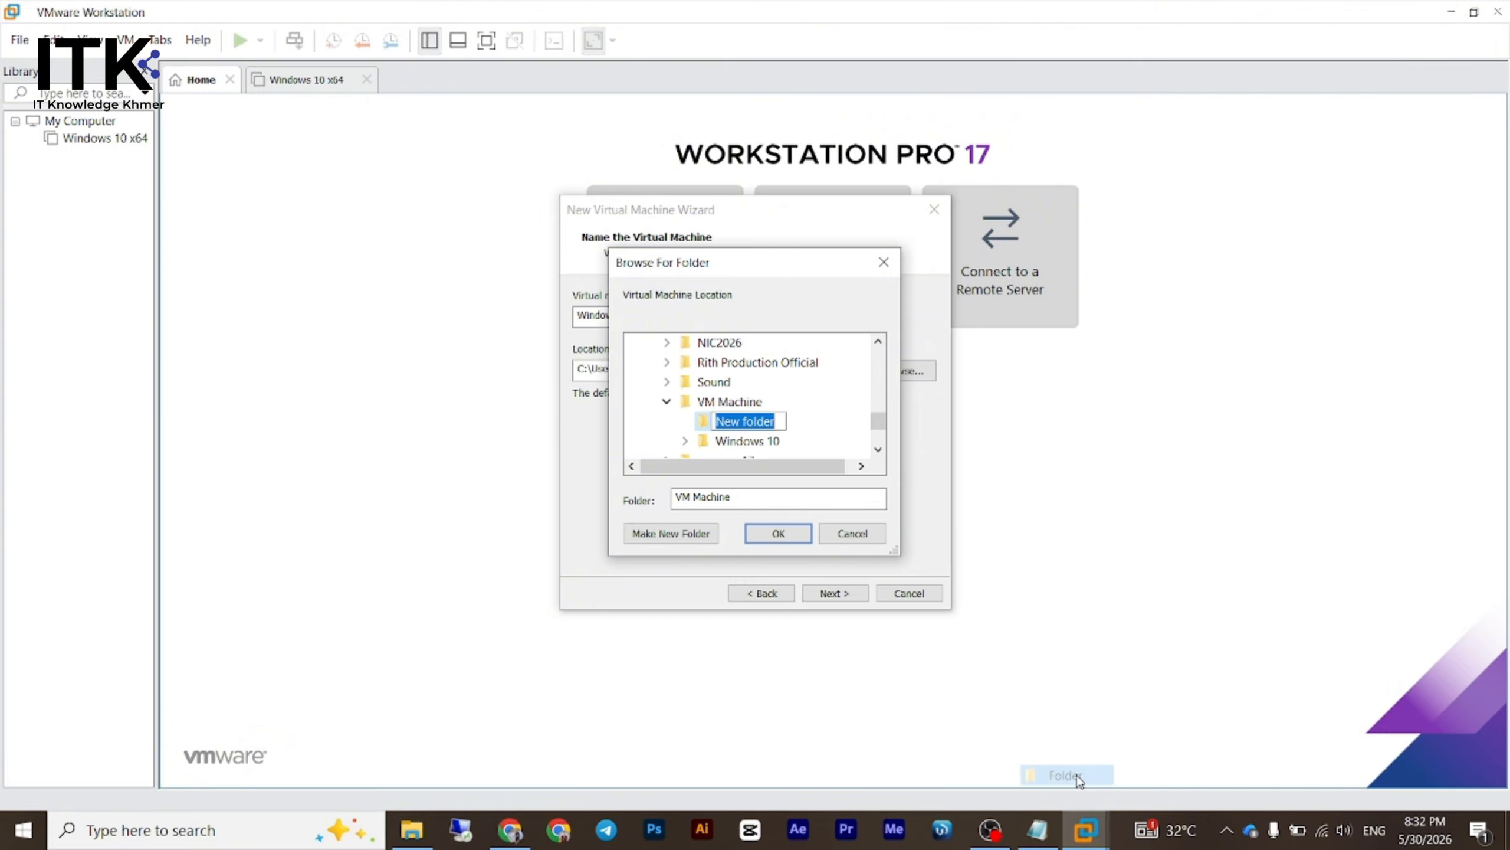
type("Window")
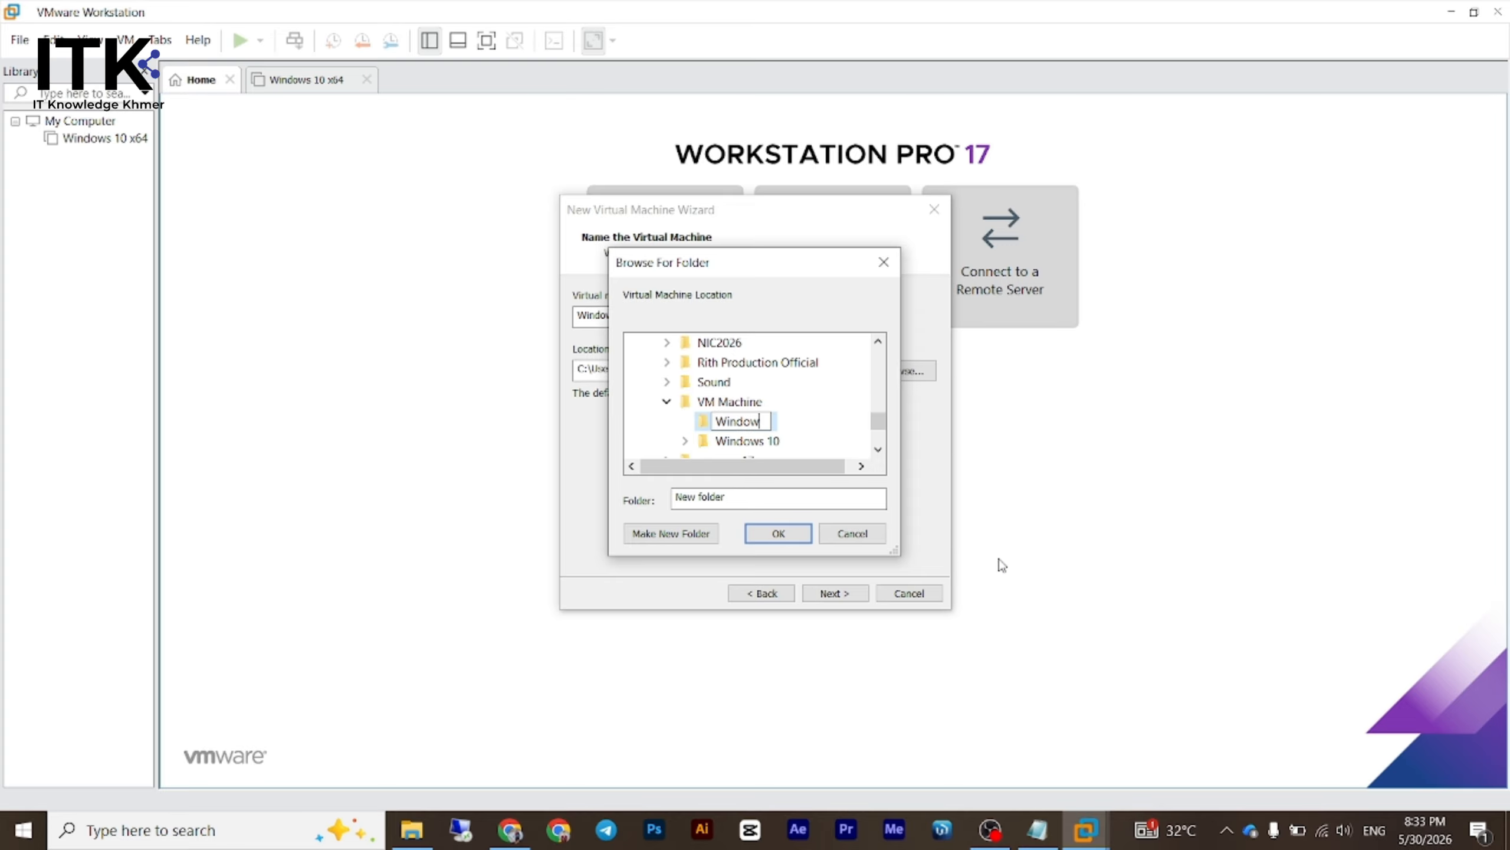
type(" Server 2019")
key("Return")
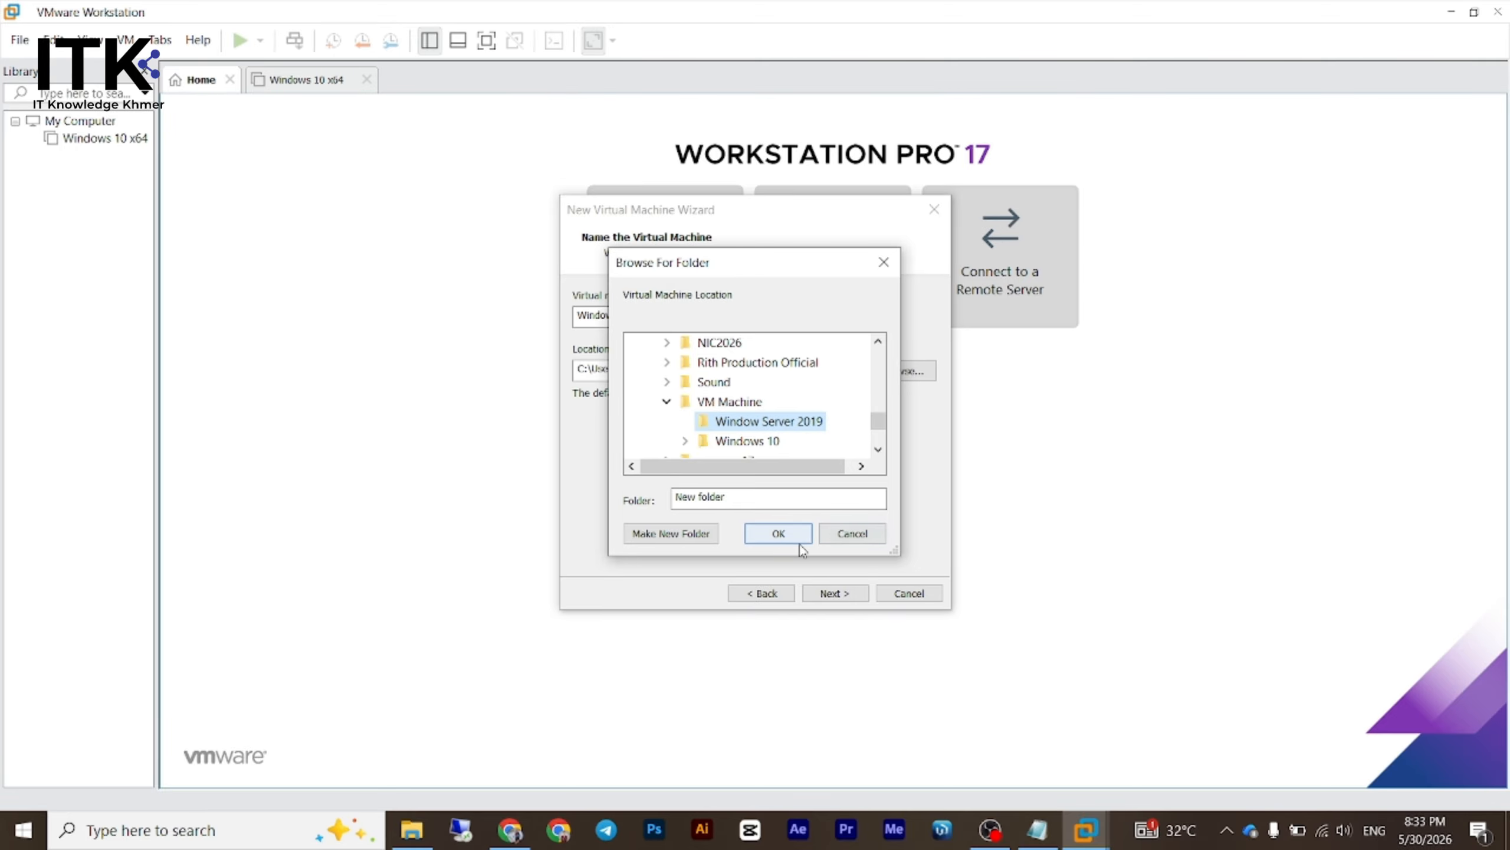
left_click(786, 534)
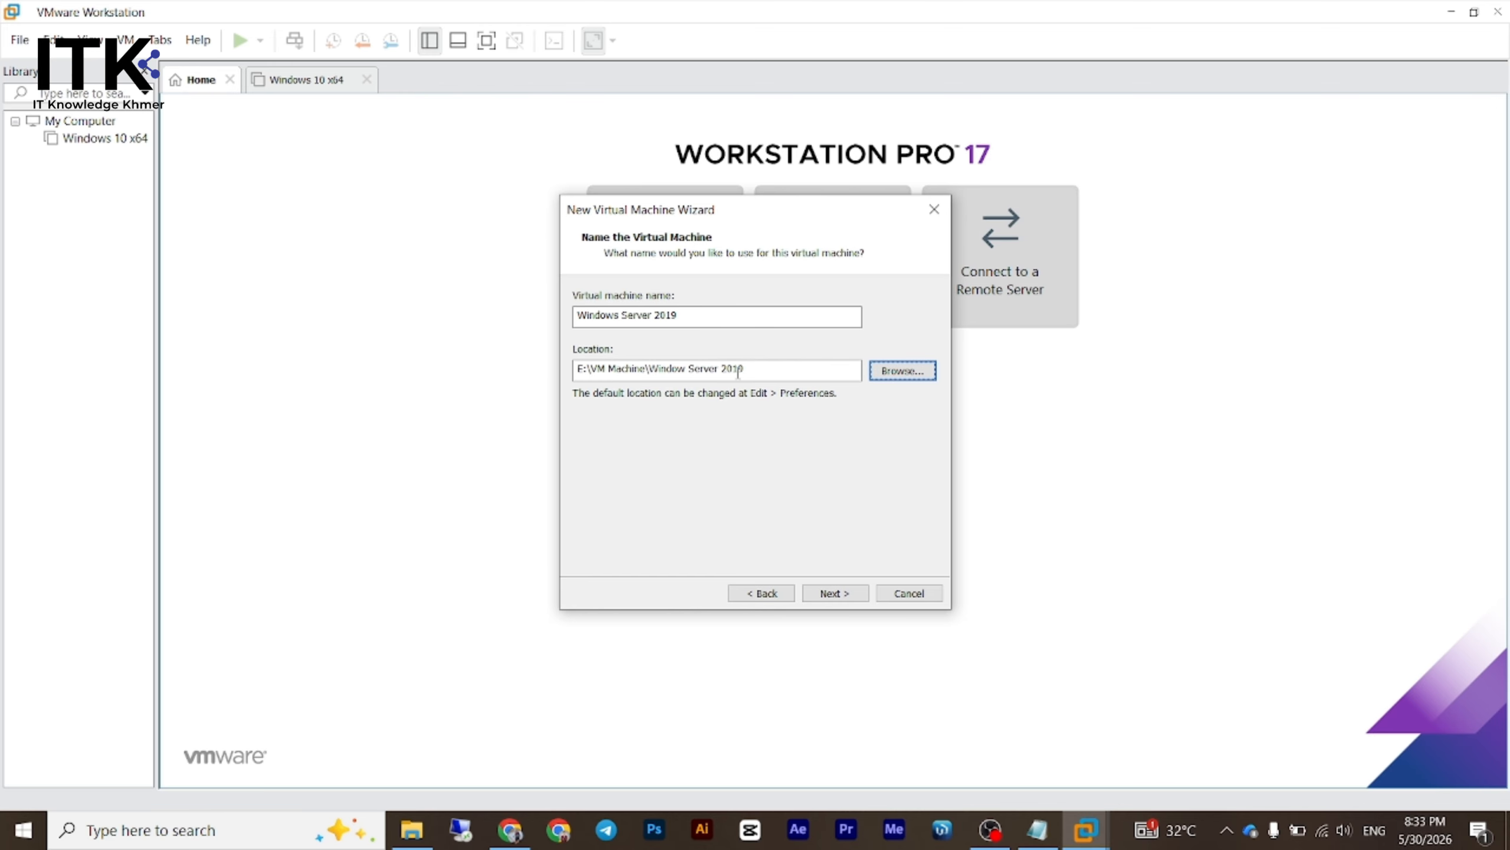
- Accept the name and location, and keep a 60 GB maximum disk size split into multiple files
left_click_drag(738, 370, 544, 367)
left_click(794, 367)
left_click_drag(681, 364, 539, 358)
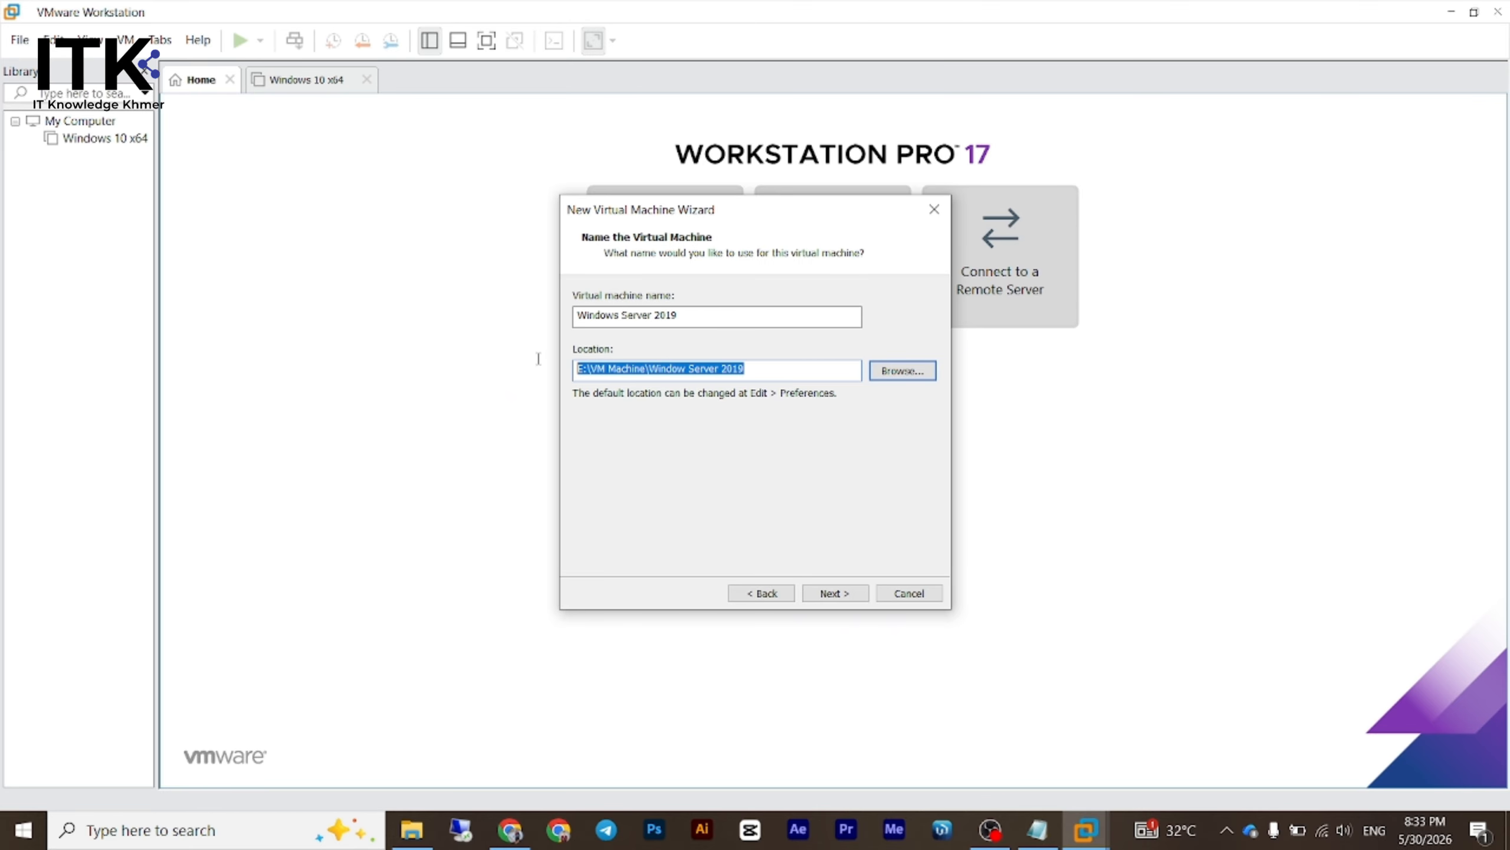
left_click(847, 593)
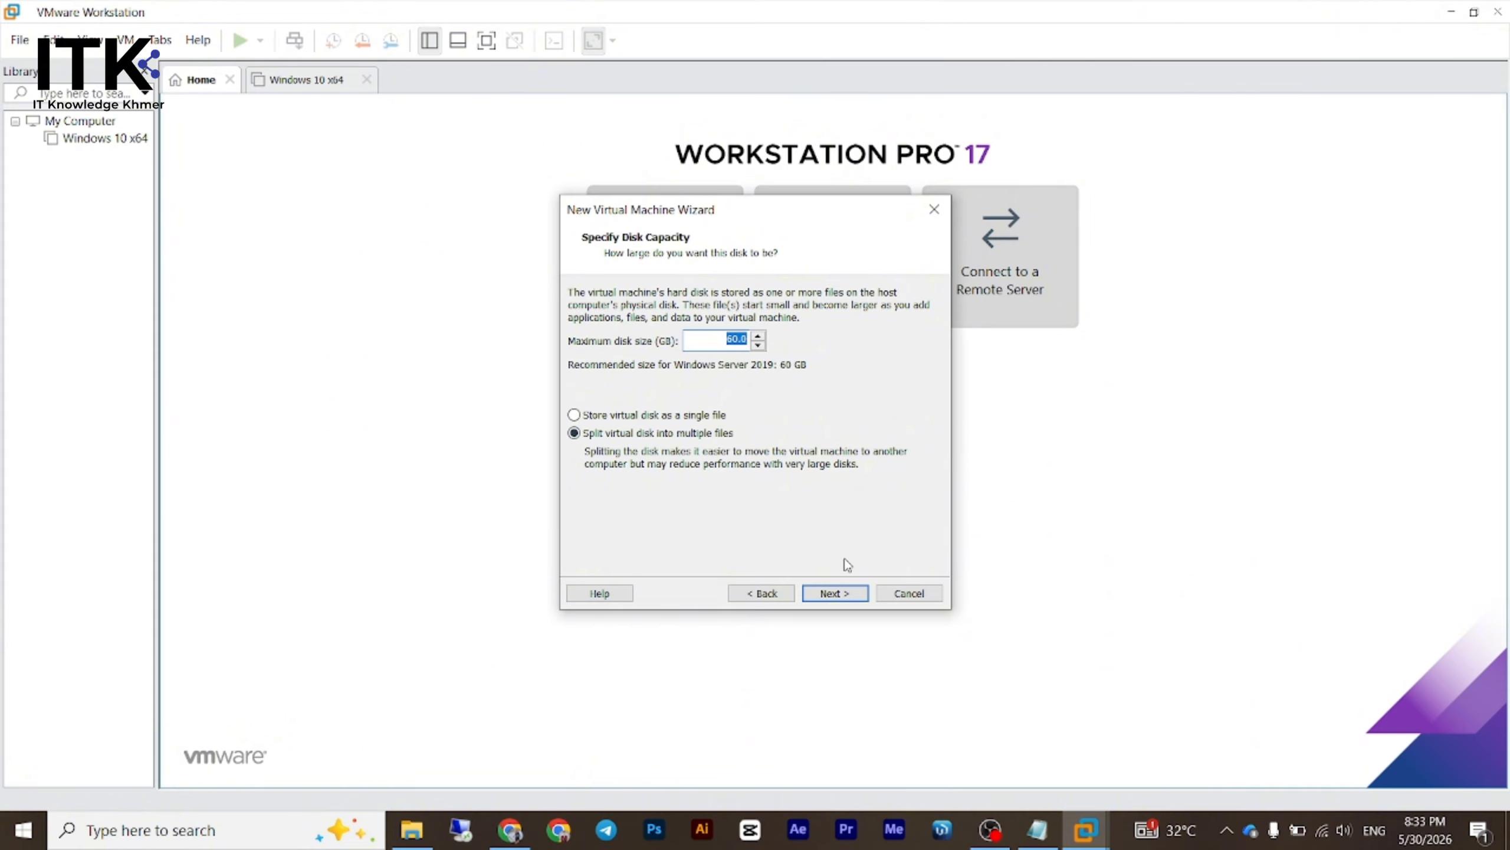
left_click(836, 593)
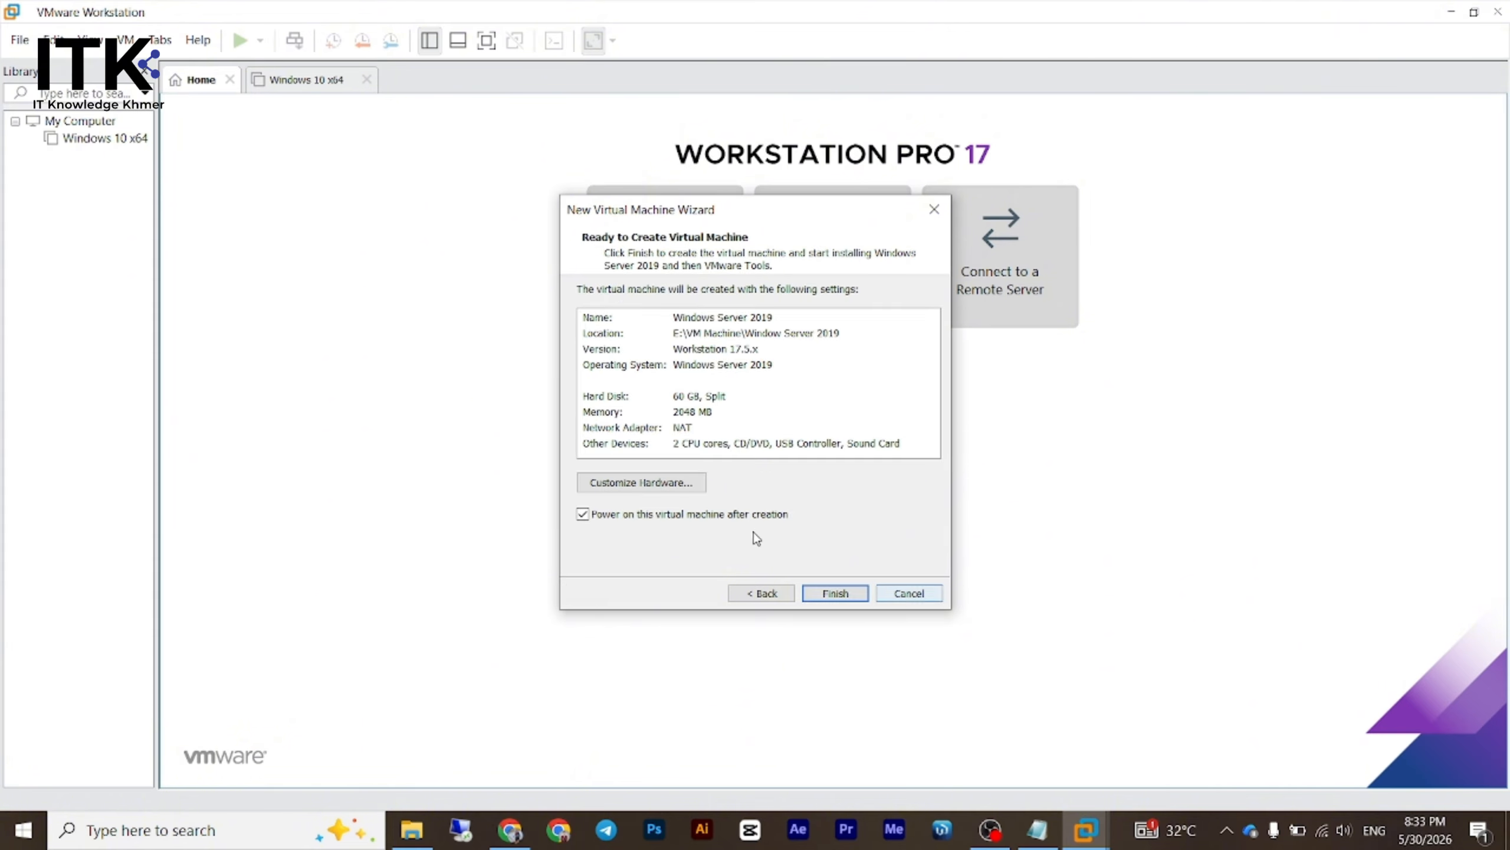
- Customize the new virtual machine's hardware by setting its memory to 4096 MB
left_click(700, 412)
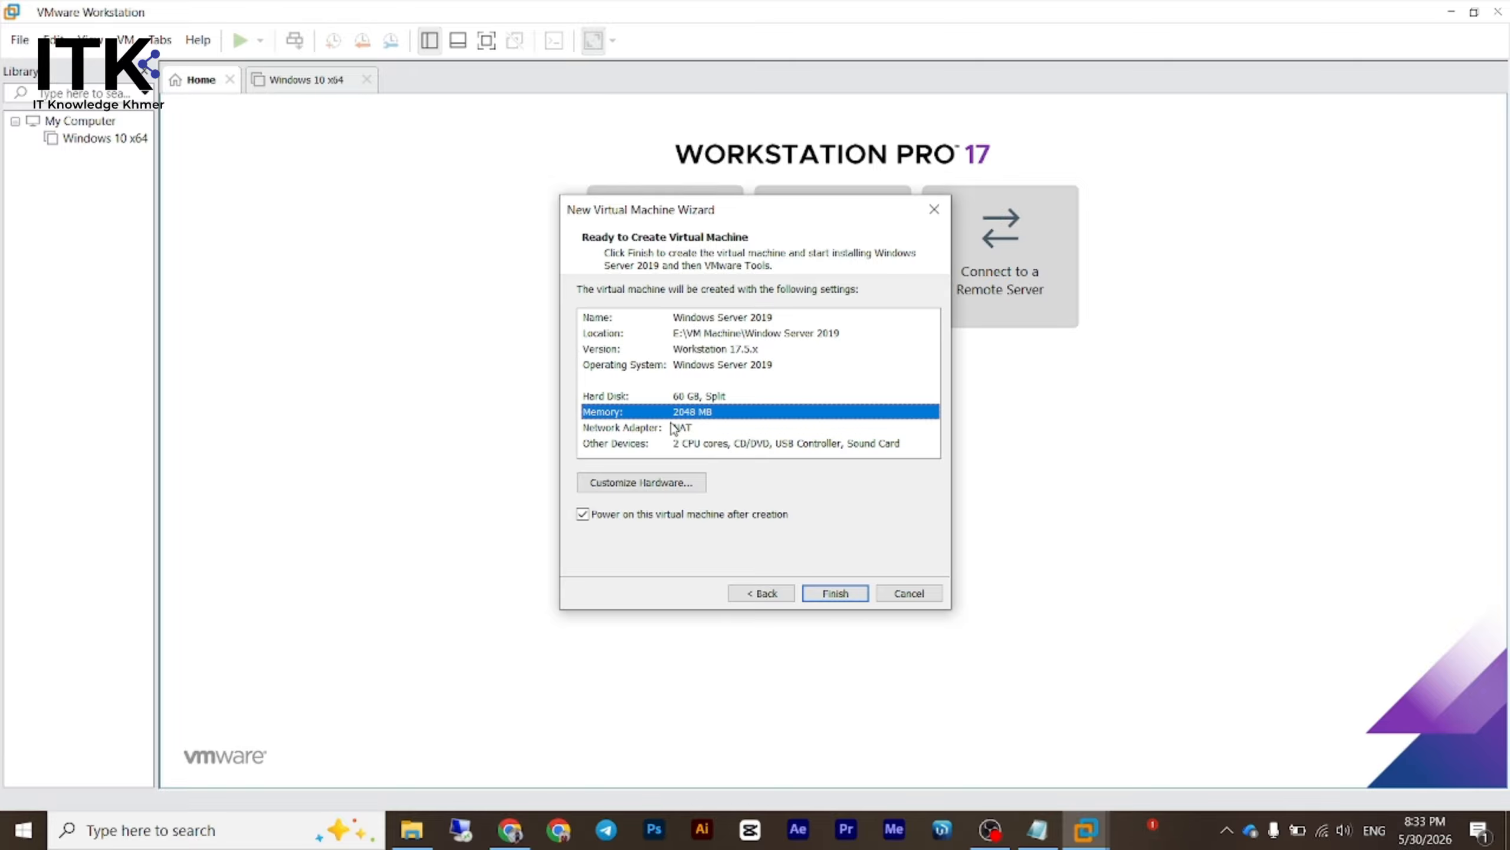
left_click(684, 483)
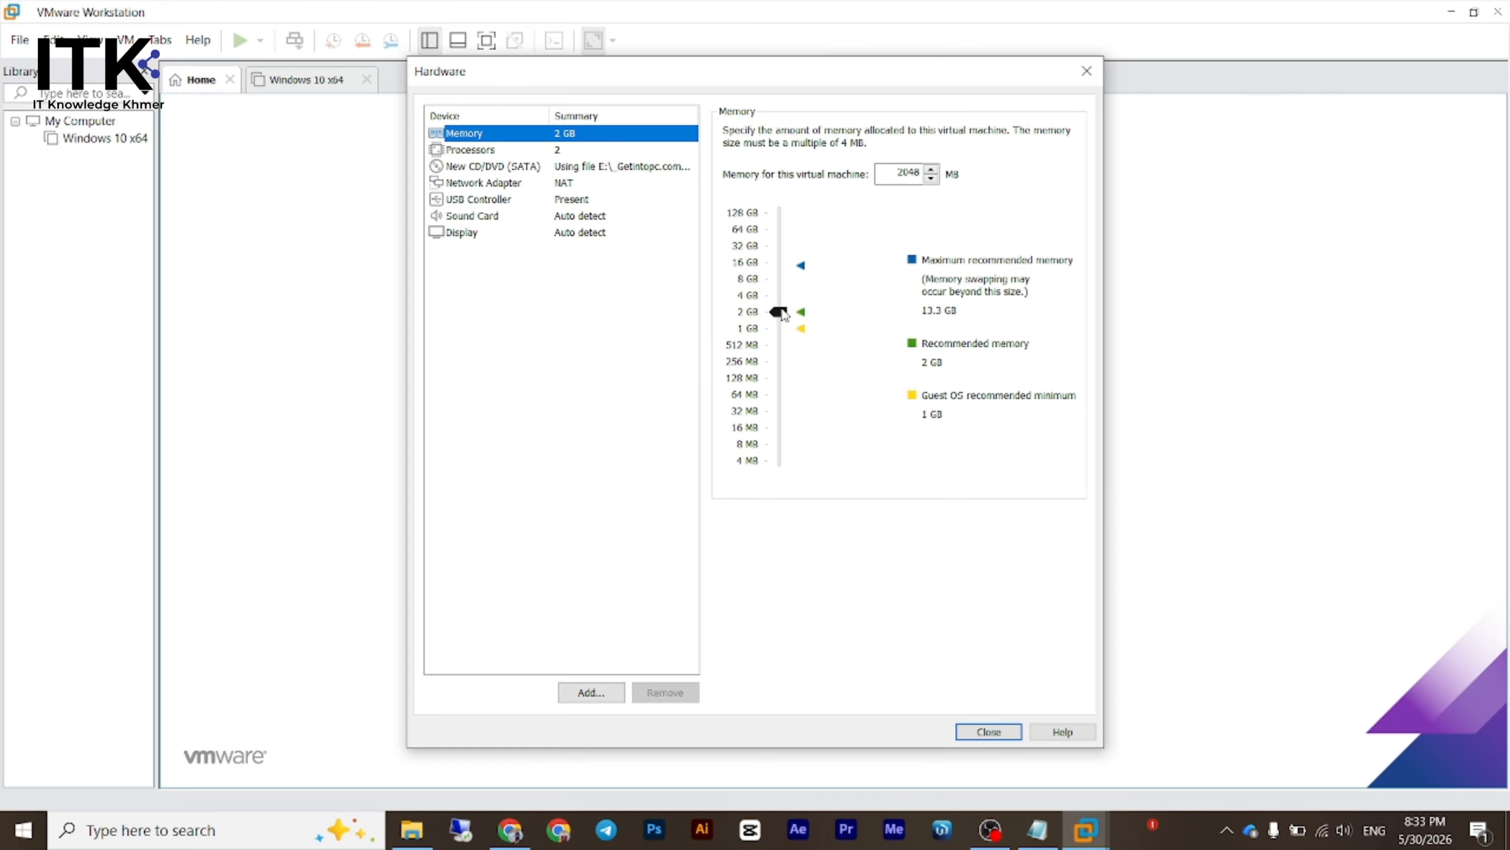
left_click_drag(779, 311, 779, 295)
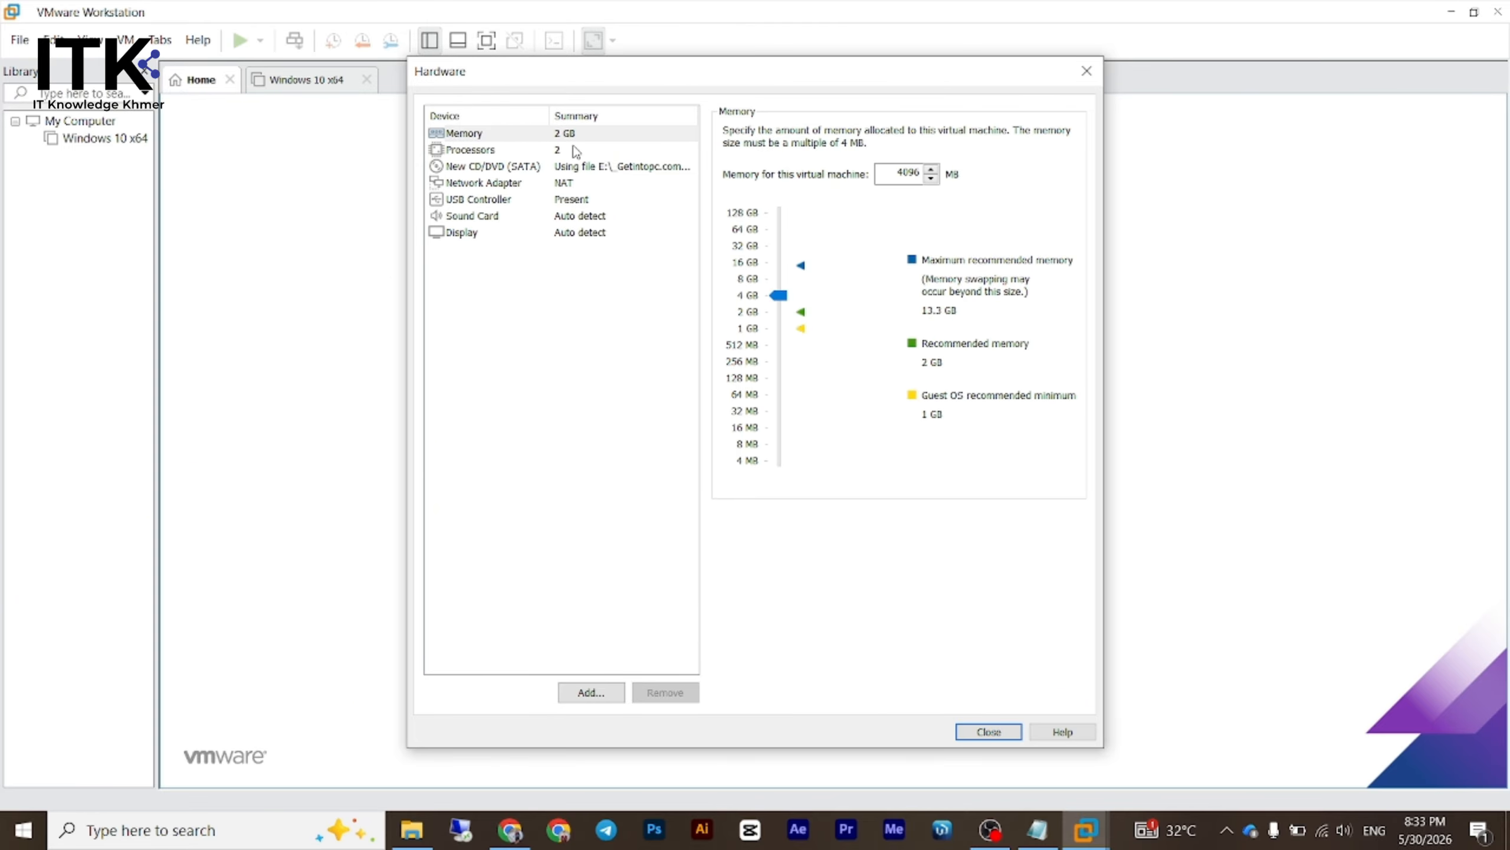
- Keep 2 processors and the NAT network connection, and finish creating the Windows Server 2019 virtual machine with power-on after creation
left_click(520, 151)
left_click(949, 135)
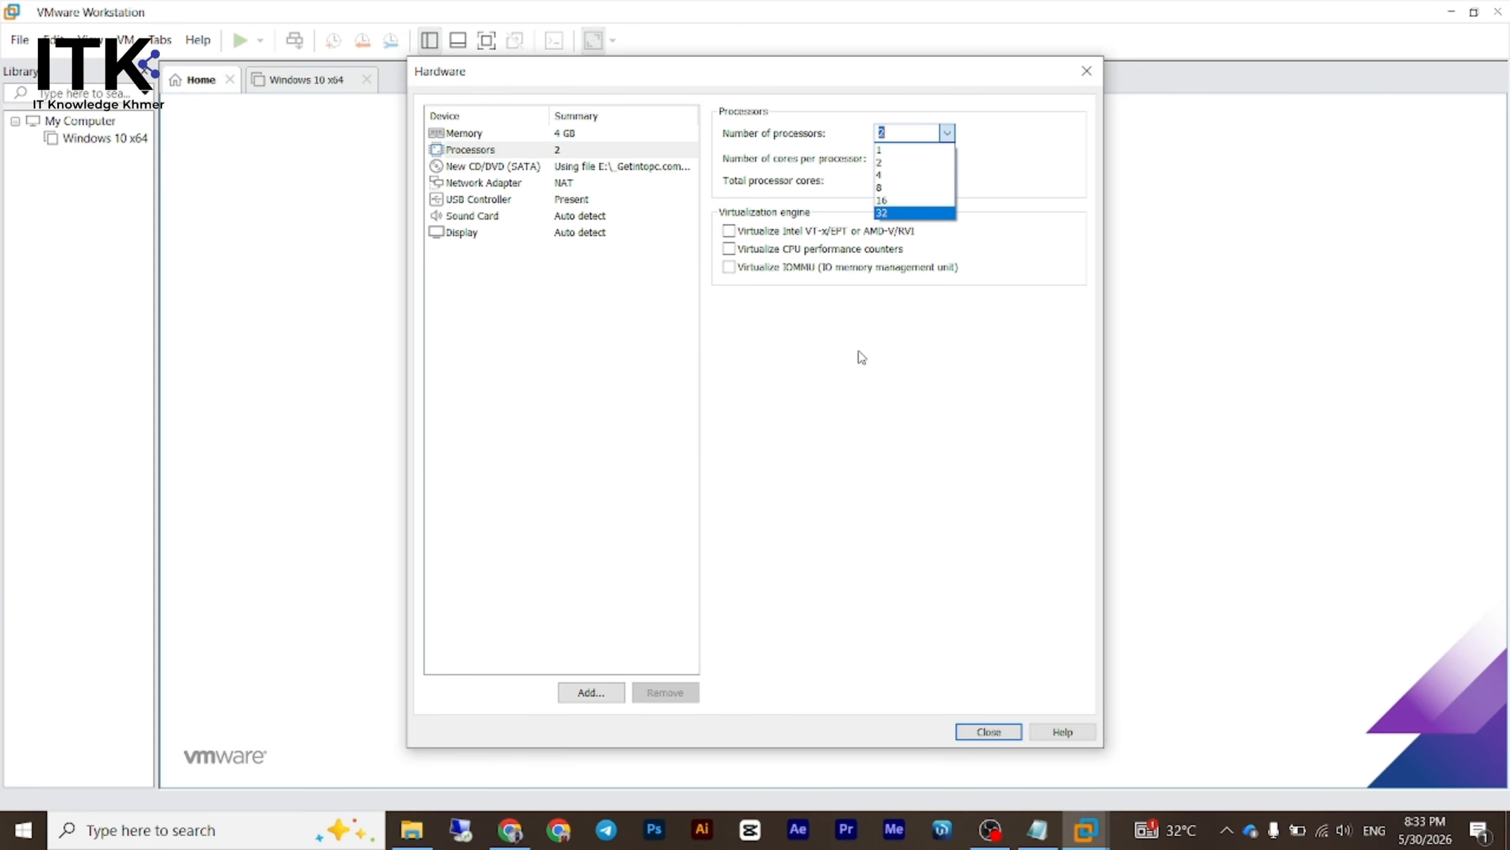
left_click(855, 382)
left_click(573, 186)
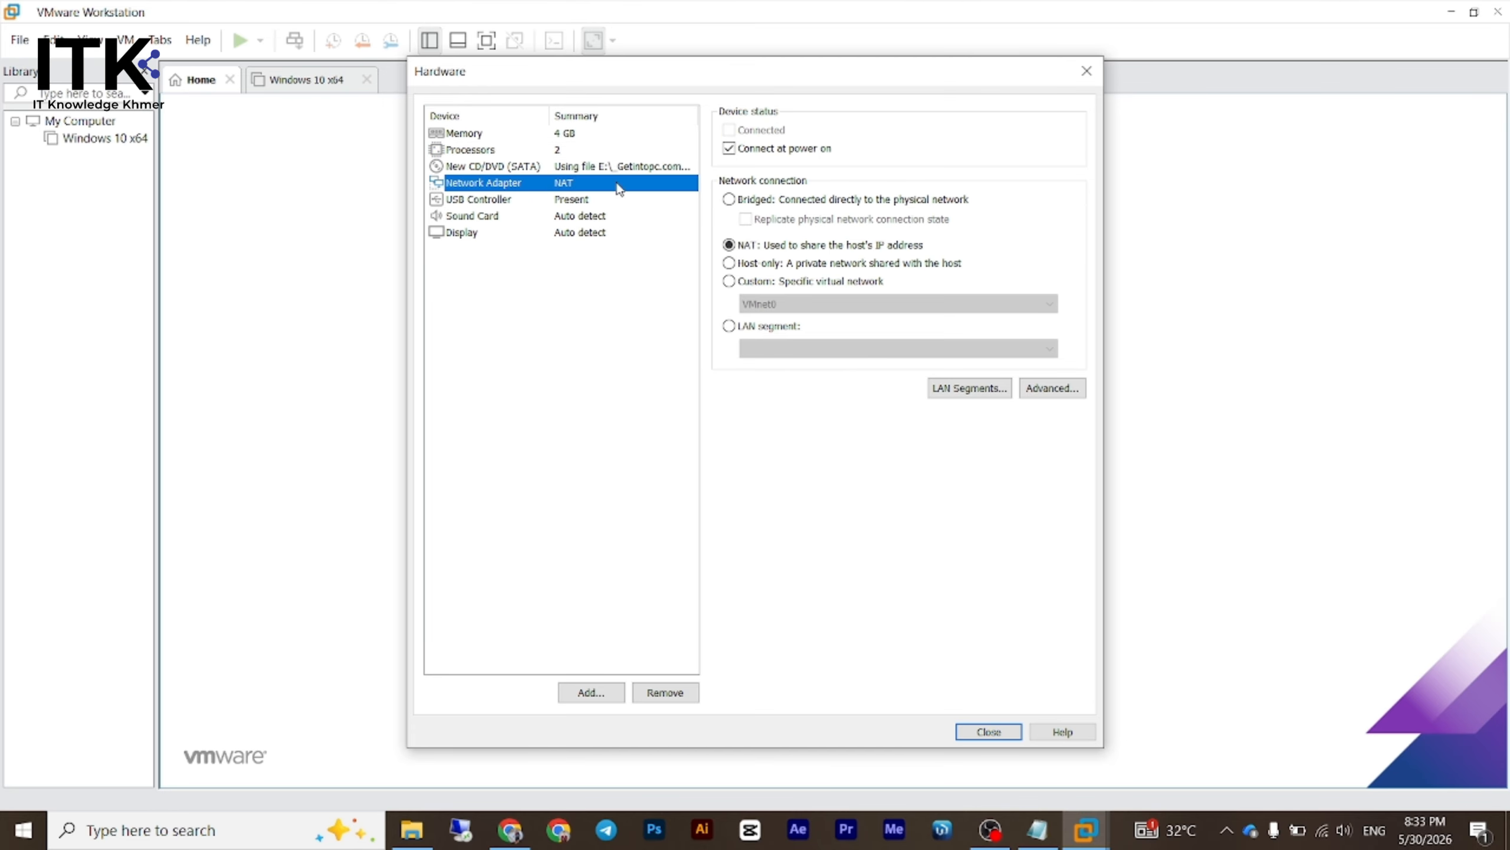
left_click(987, 733)
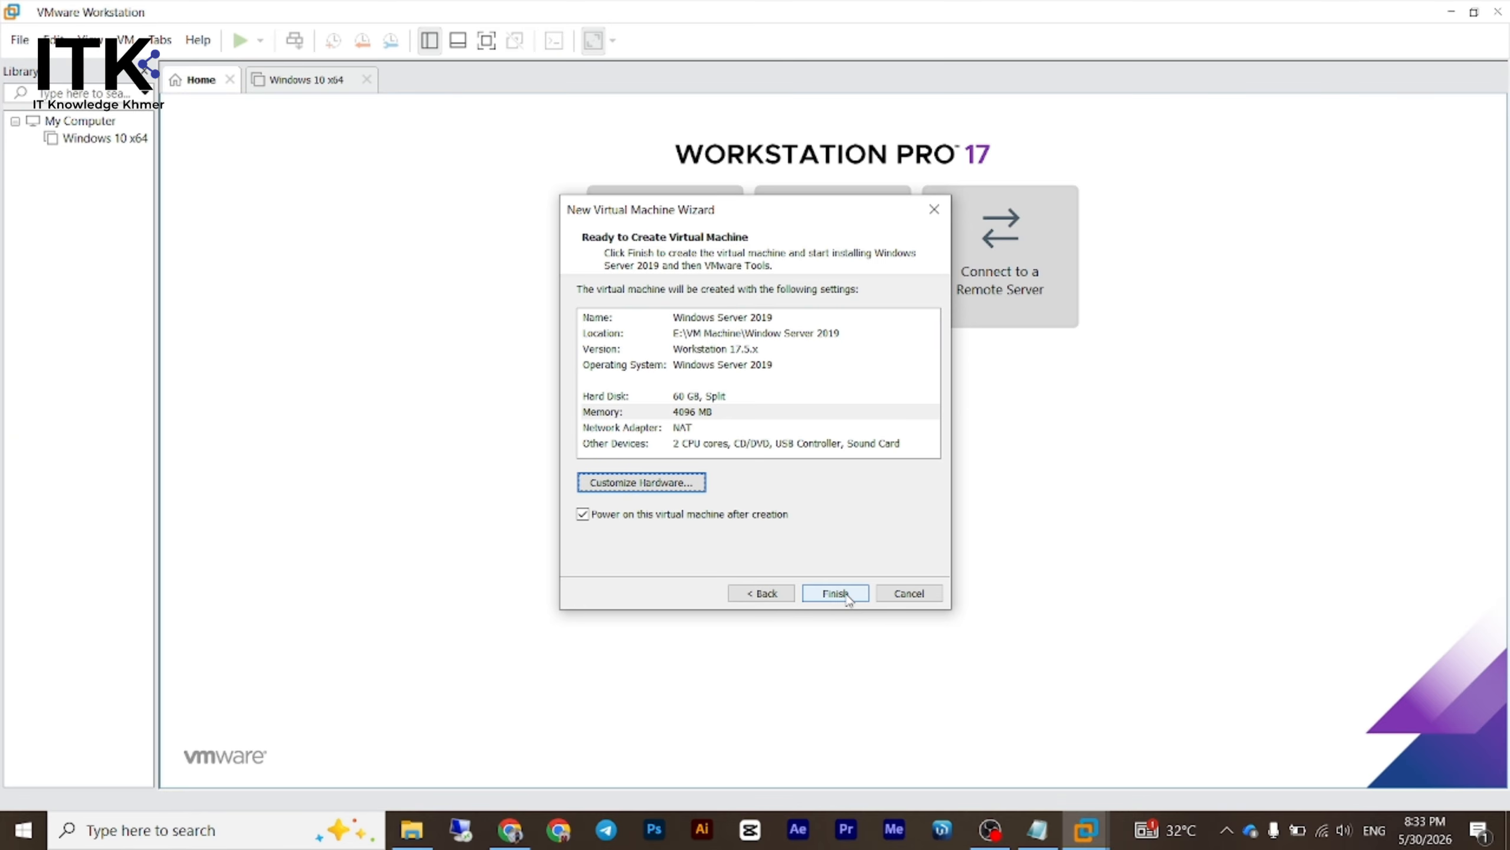
left_click(847, 595)
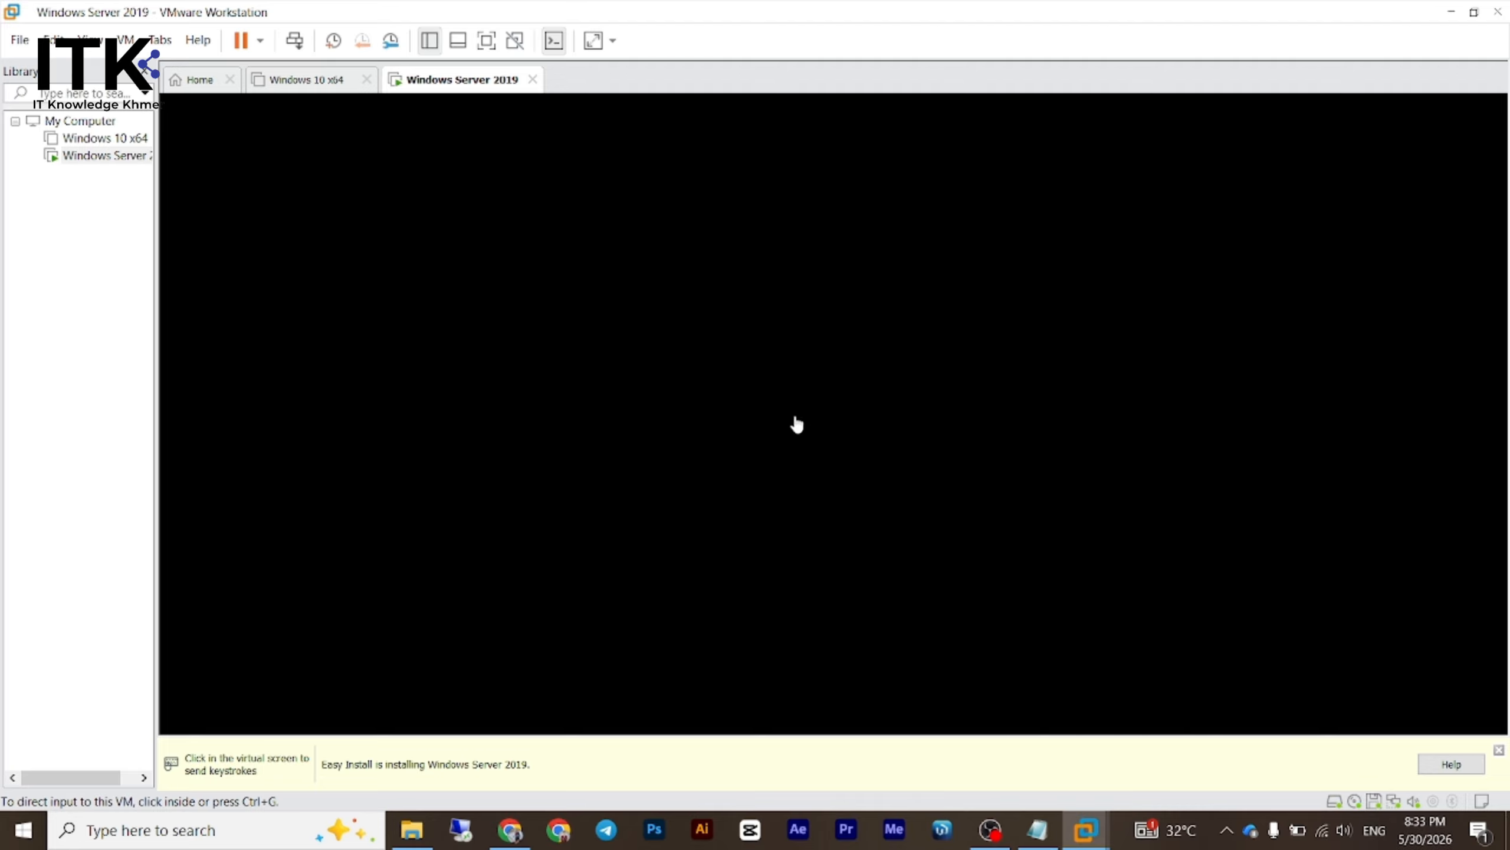
- Show the virtual machine in full screen and start installing Windows Server 2019 Standard (Desktop Experience)
left_click(487, 42)
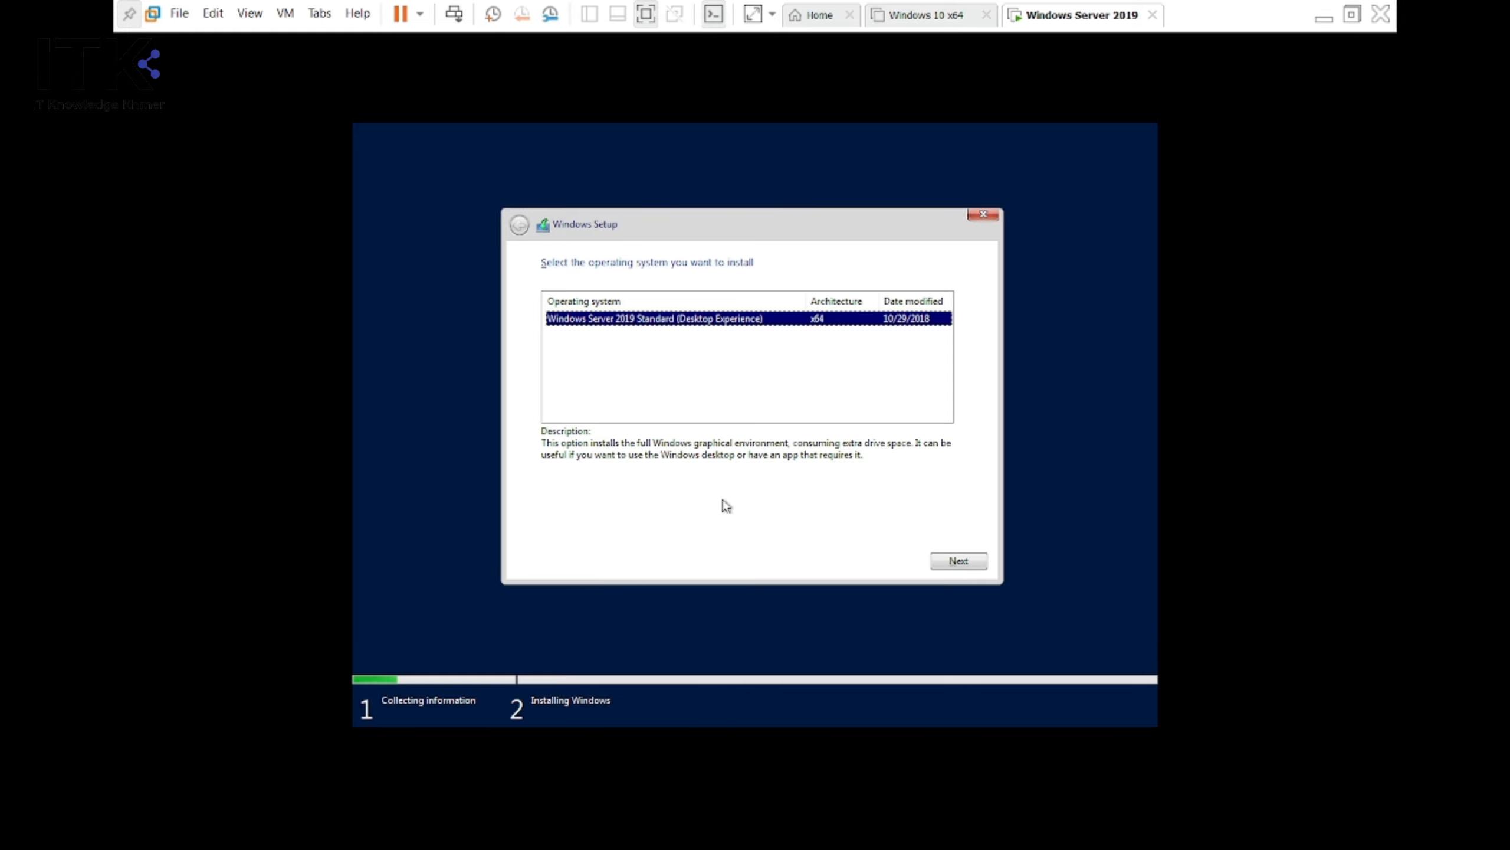
left_click(780, 363)
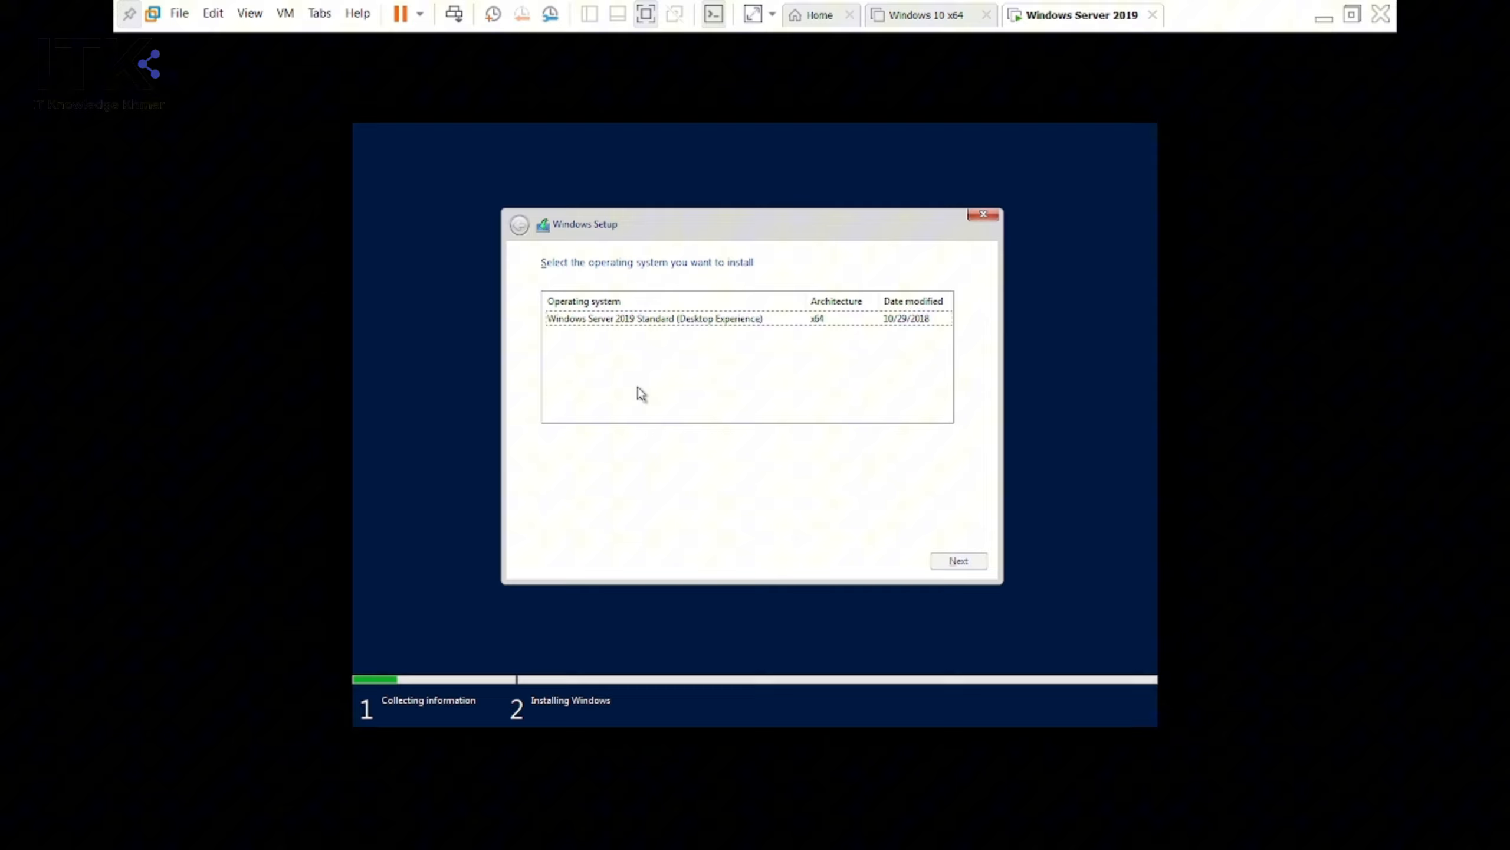
left_click(575, 325)
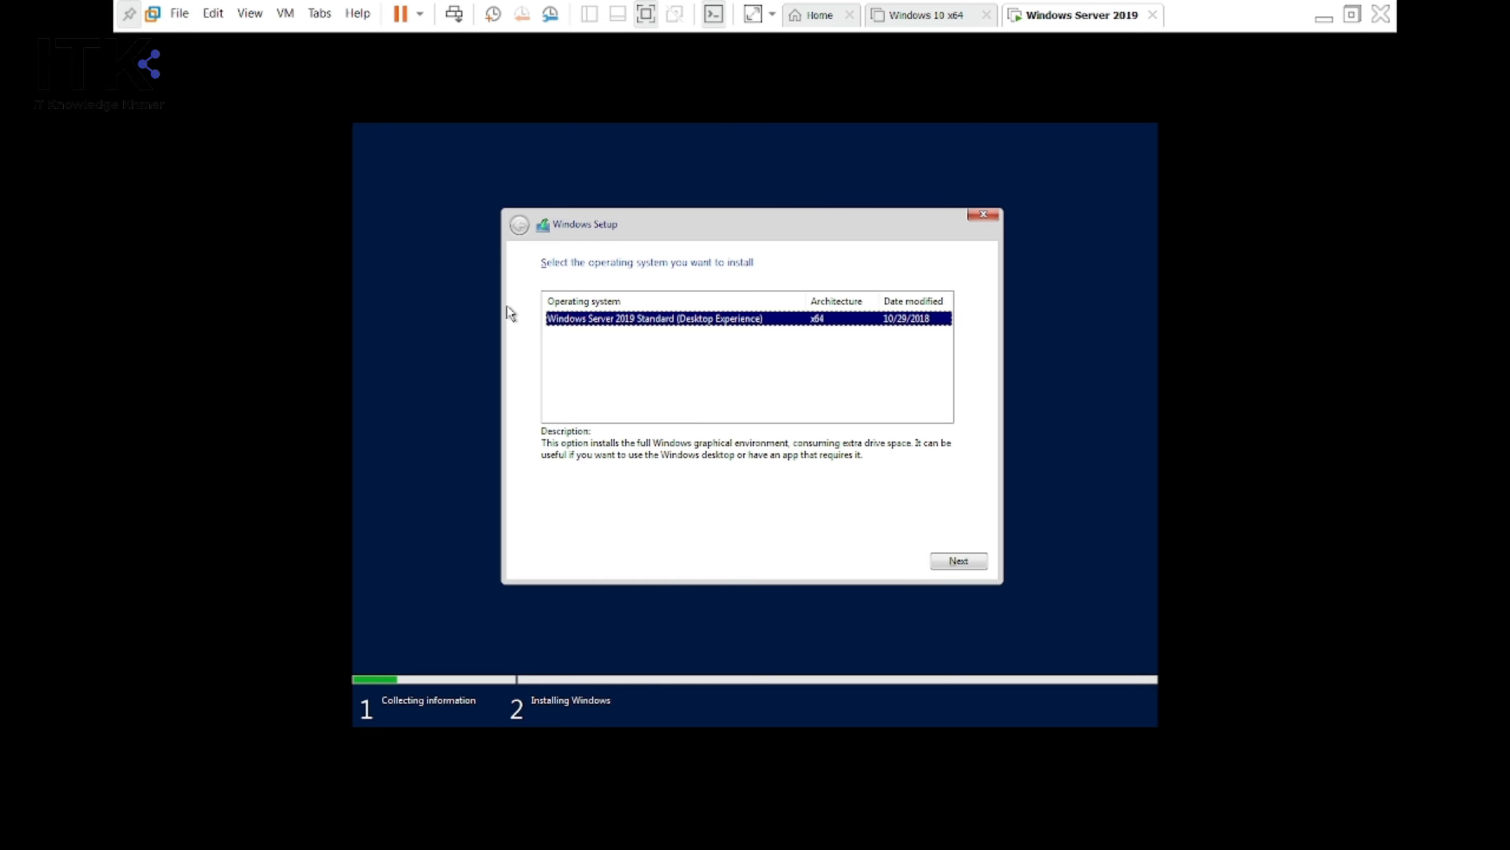
left_click(956, 562)
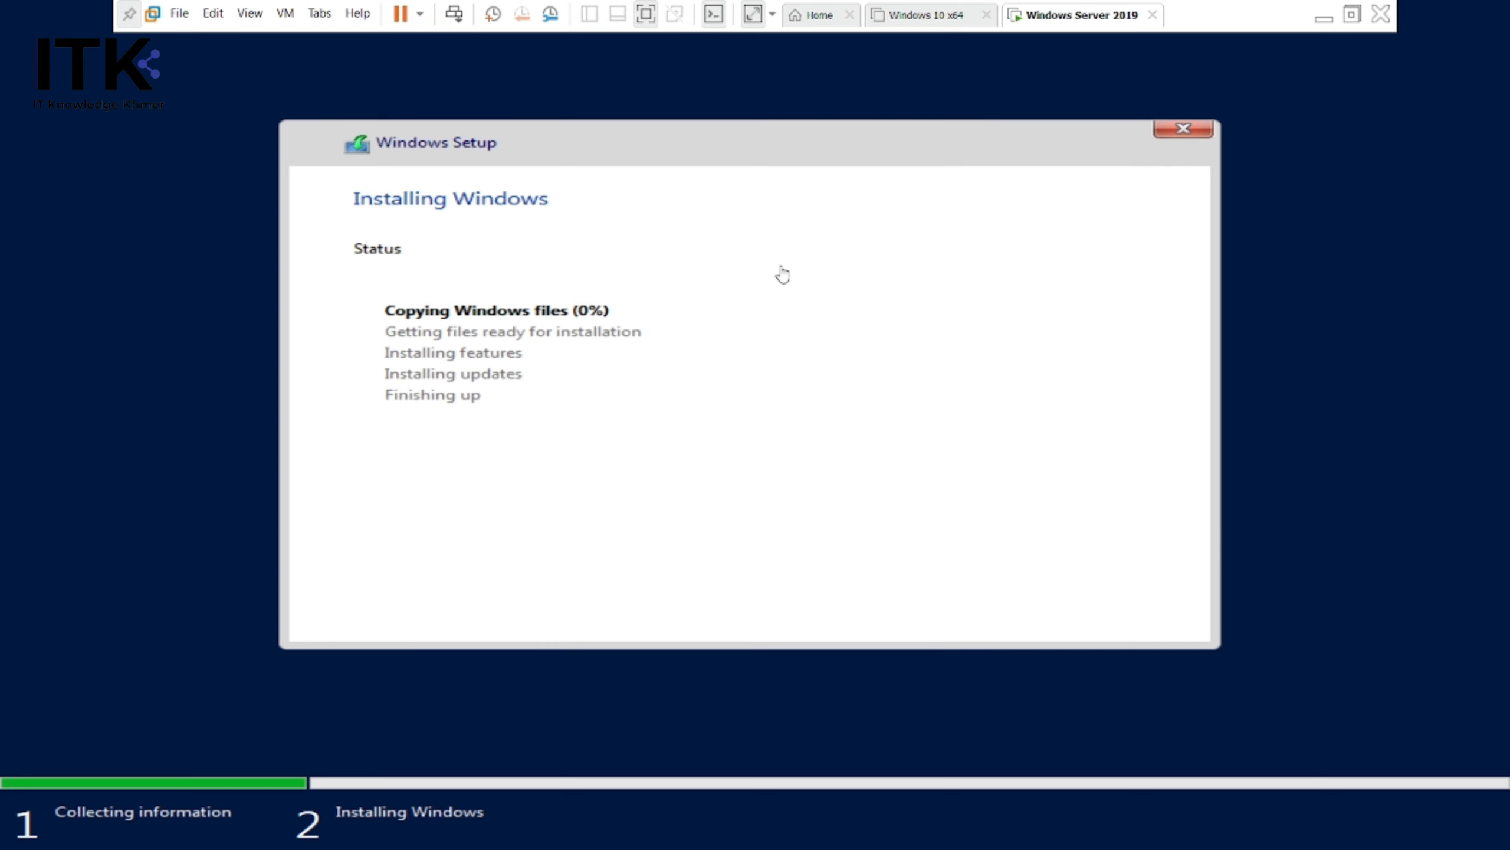